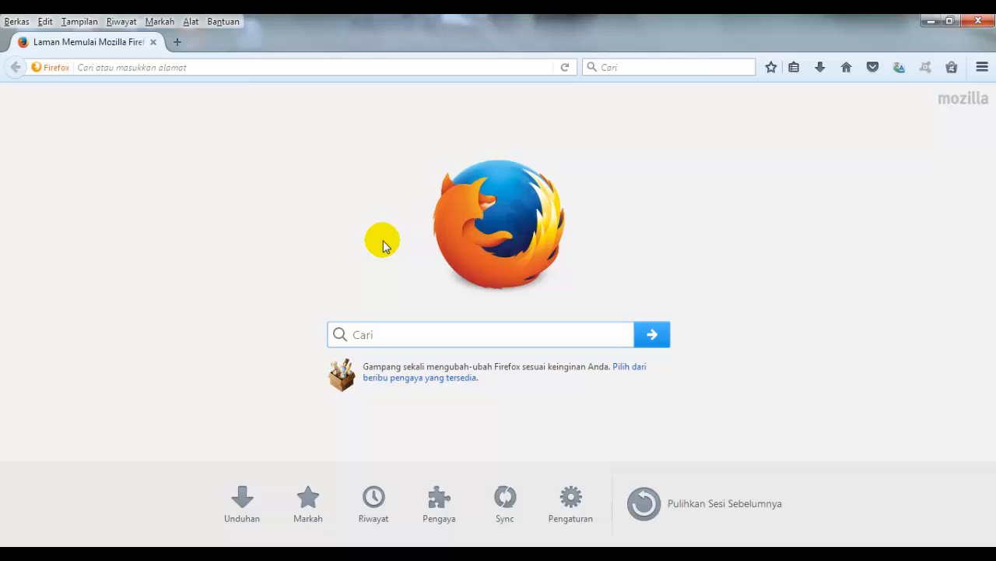
Go to google.com
left_click(369, 67)
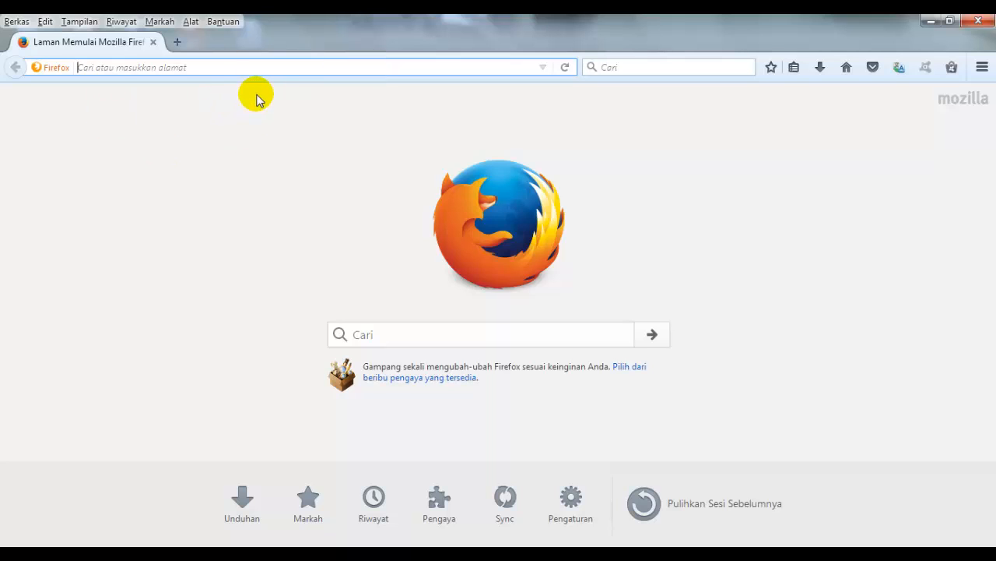
type("google.com/")
key("Return")
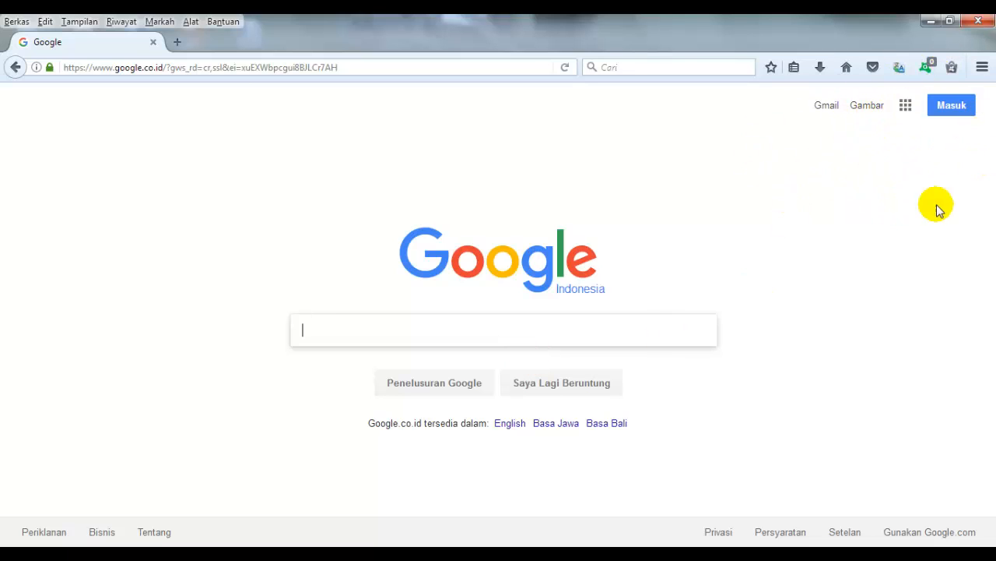
Start signing in to Google and choose the store's saved account from the account list
left_click(956, 114)
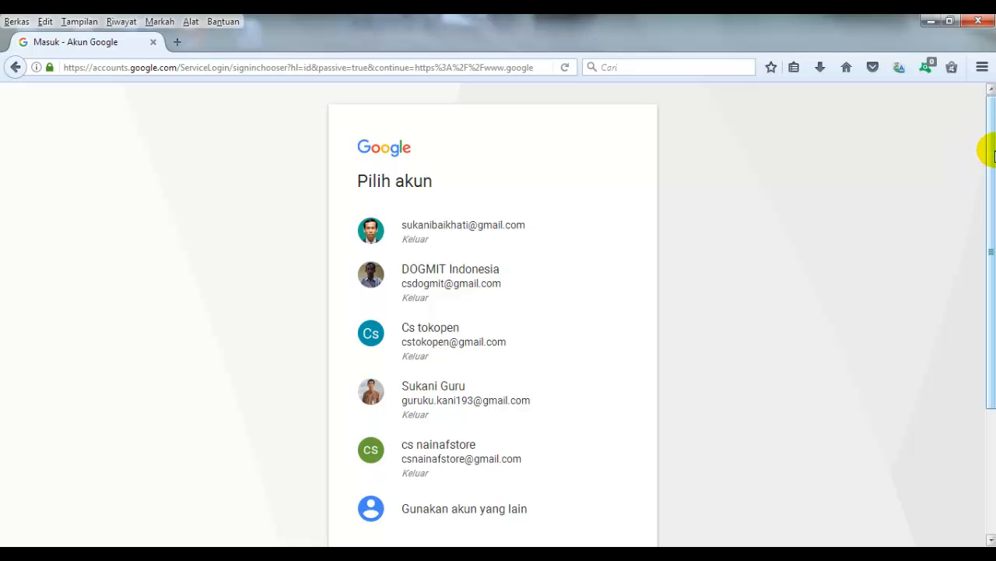
left_click_drag(991, 156, 985, 222)
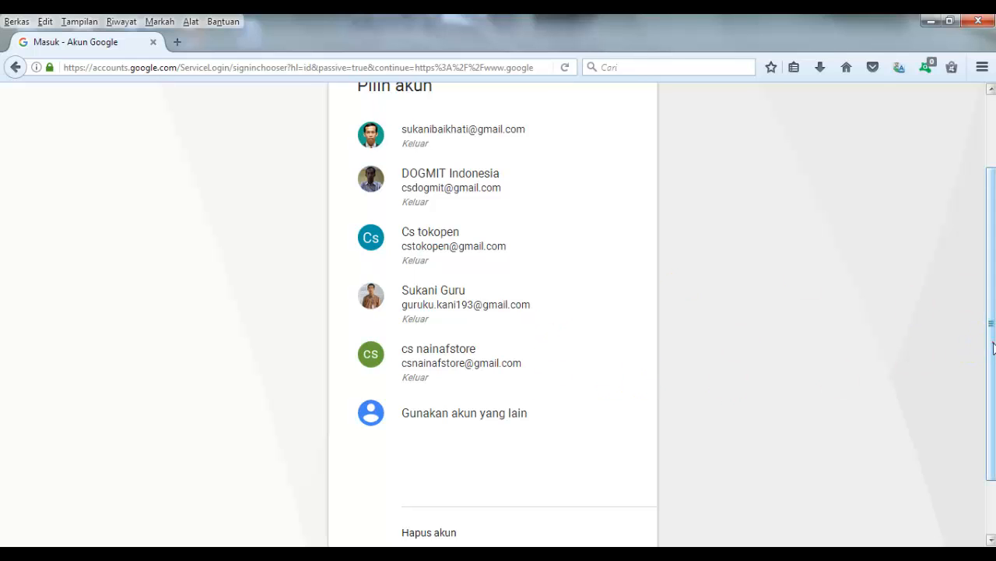
left_click_drag(984, 344, 979, 289)
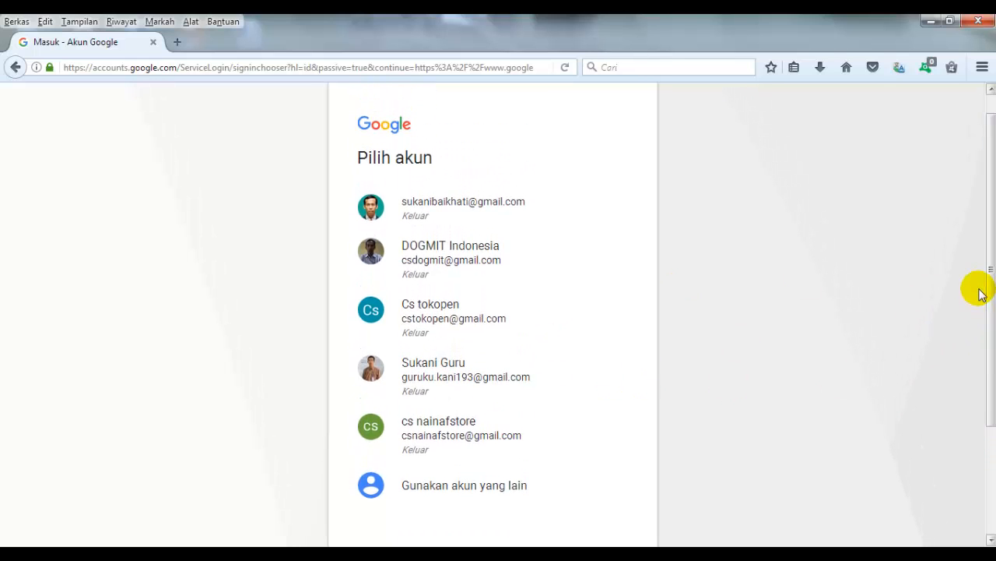
left_click(464, 442)
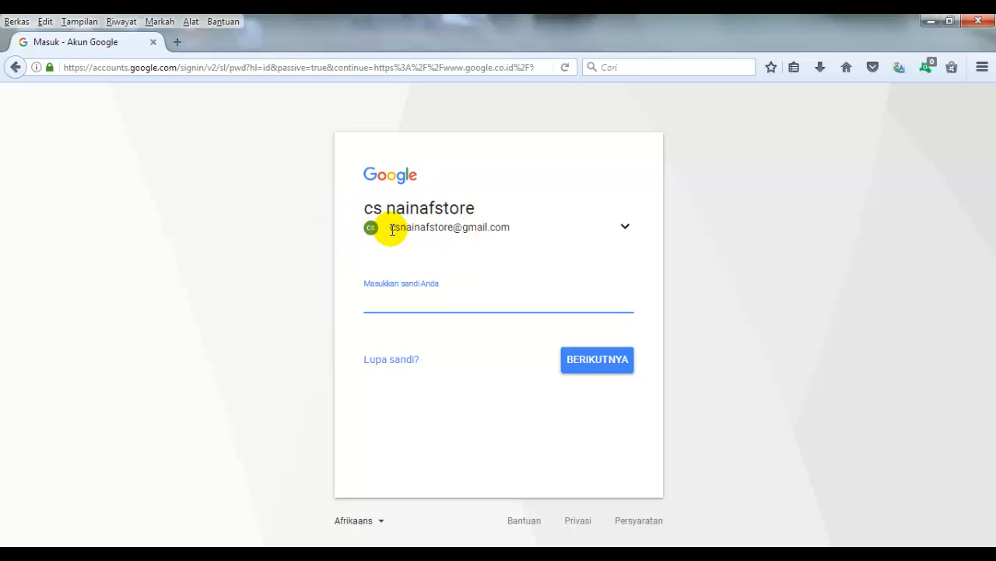
Enter the account password to sign in and decline saving the login in the browser
left_click_drag(392, 228, 510, 224)
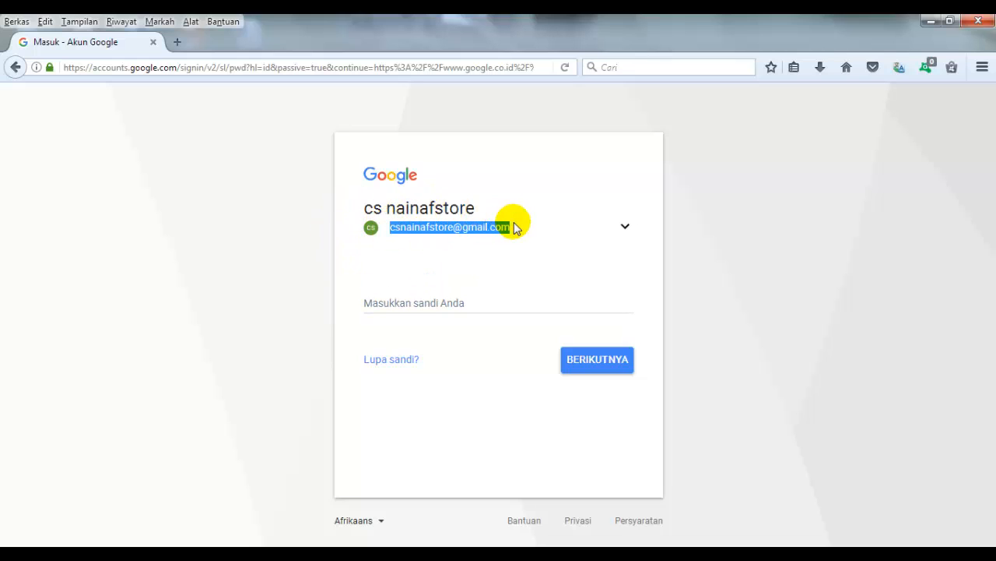
left_click(482, 295)
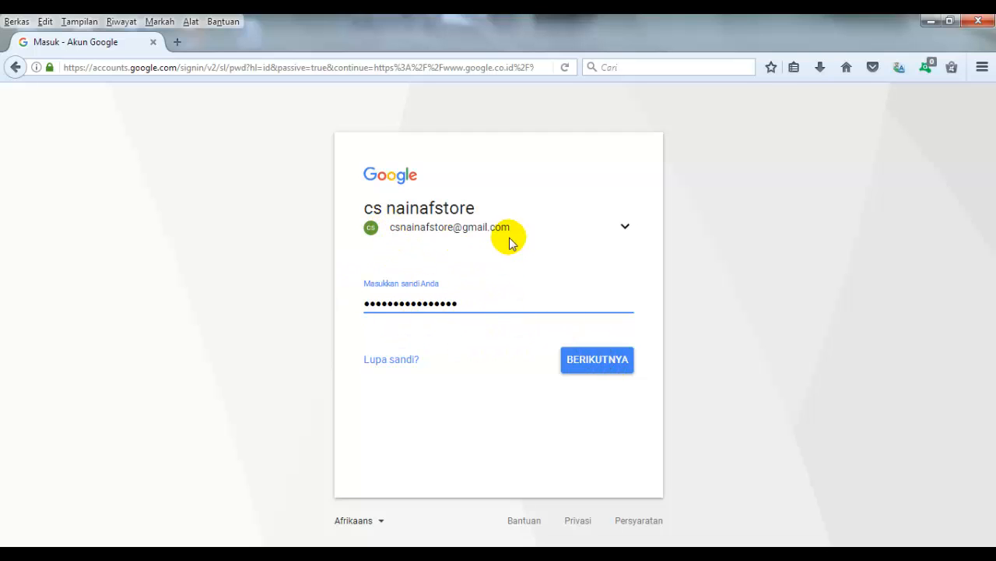
left_click(612, 357)
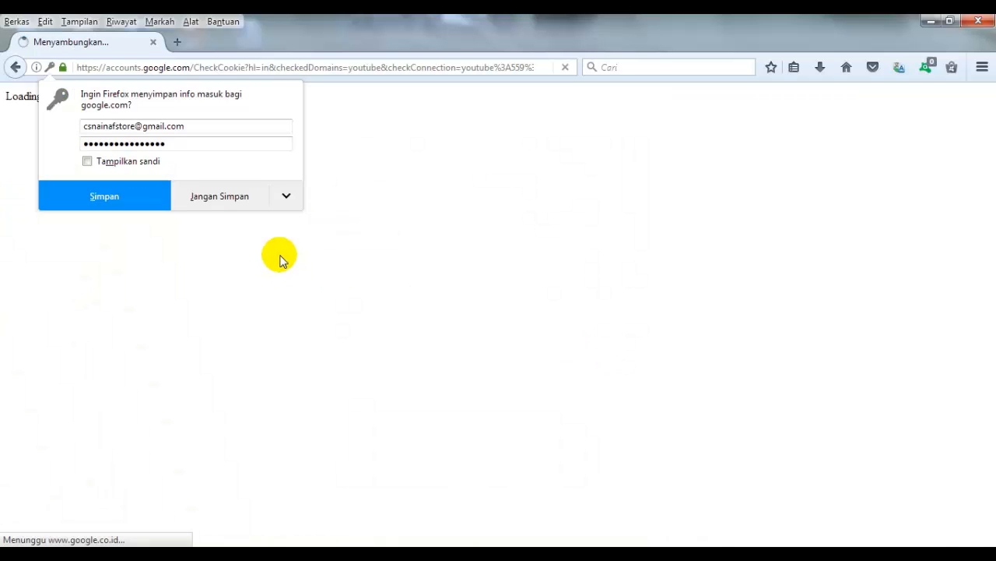
left_click(221, 201)
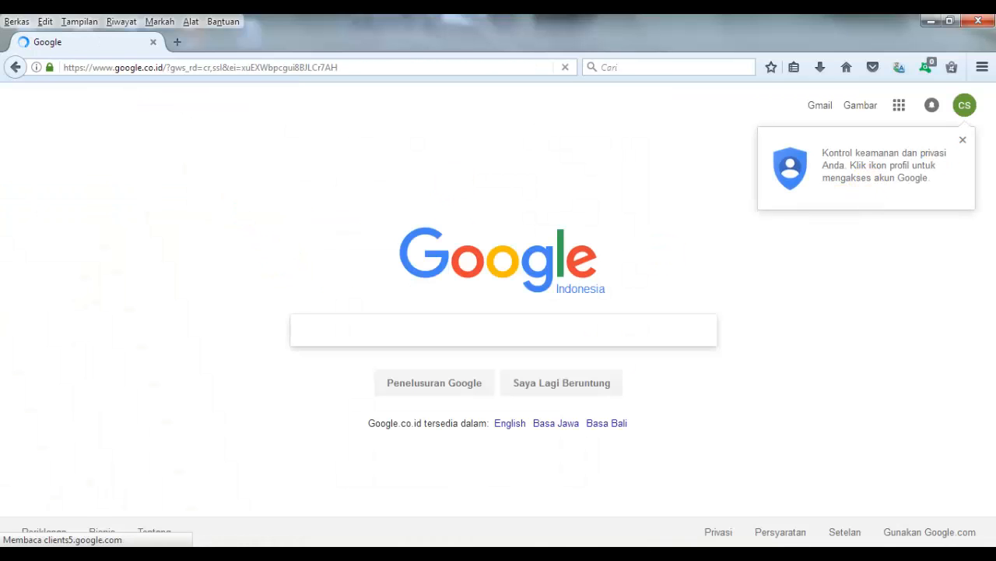
Dismiss the account security notice and check the signed-in account's details
left_click(964, 141)
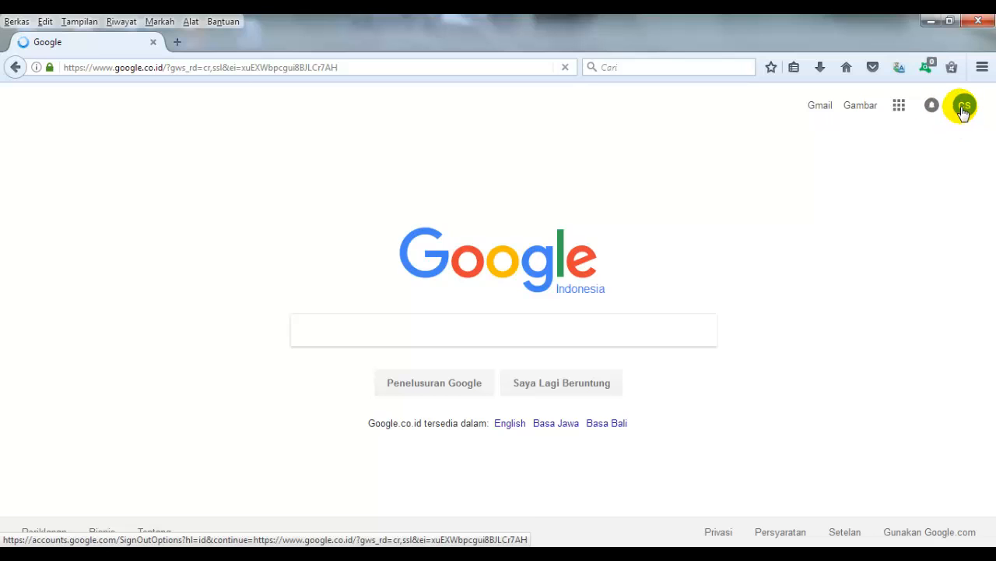
left_click(965, 105)
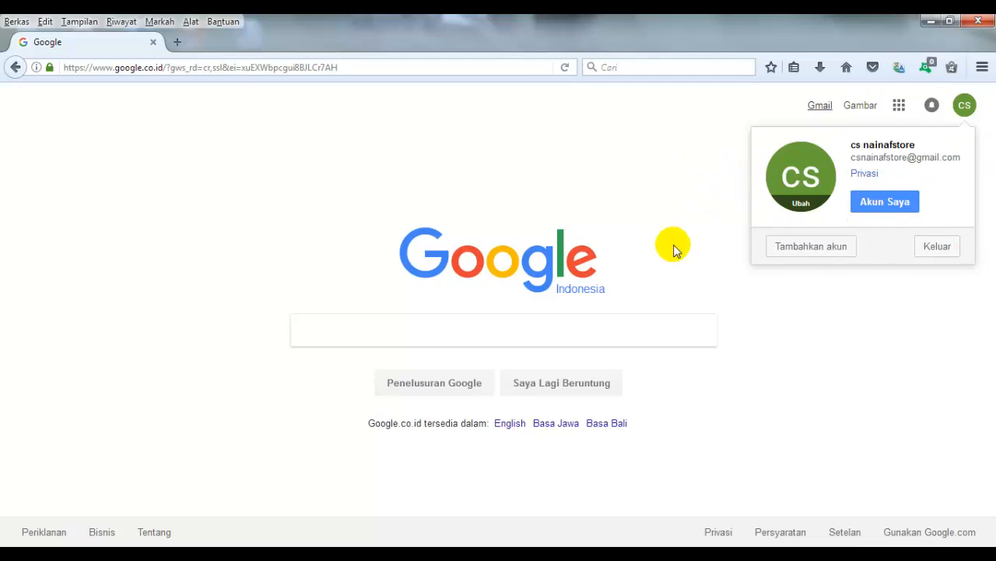
left_click(662, 219)
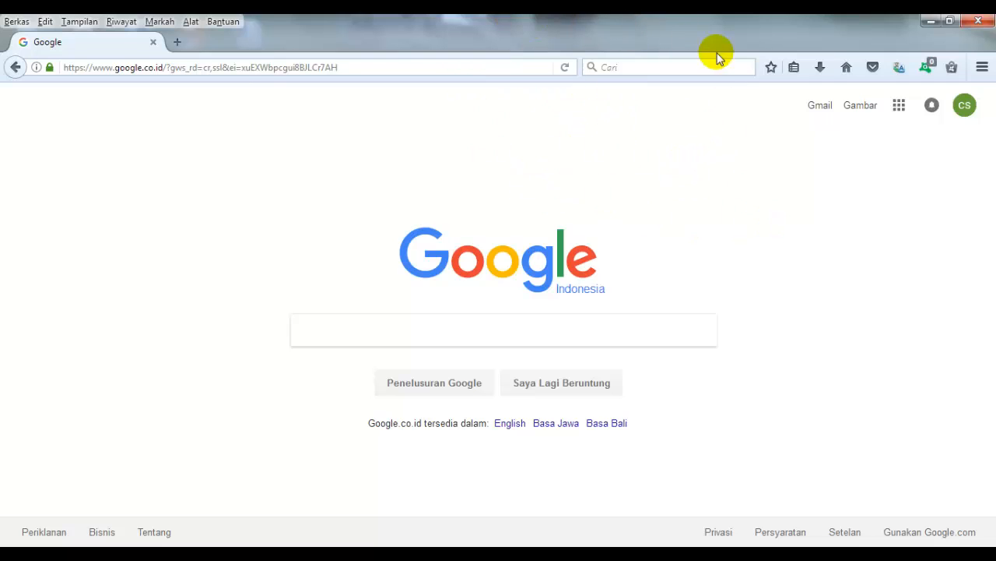
left_click(22, 24)
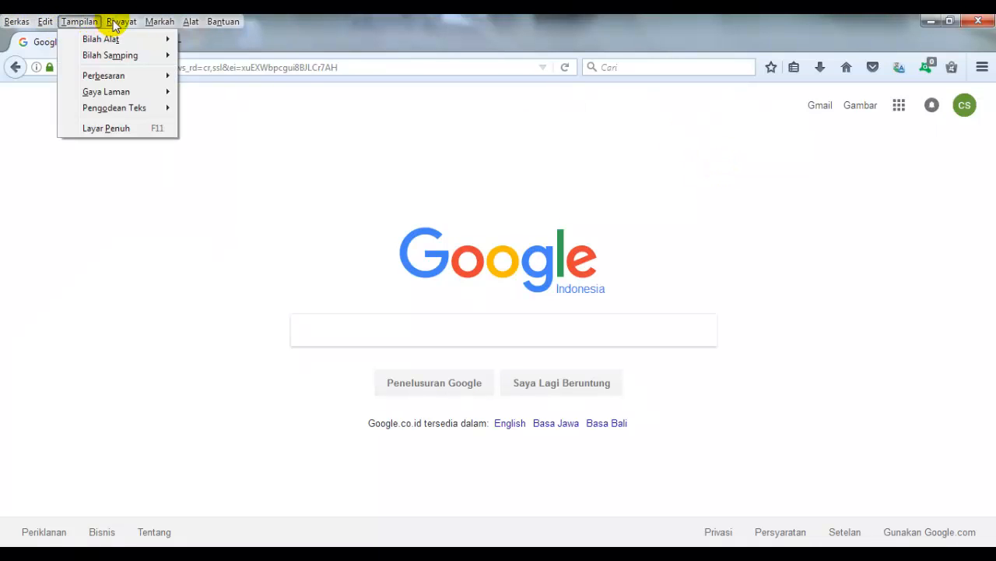
mouse_move(133, 25)
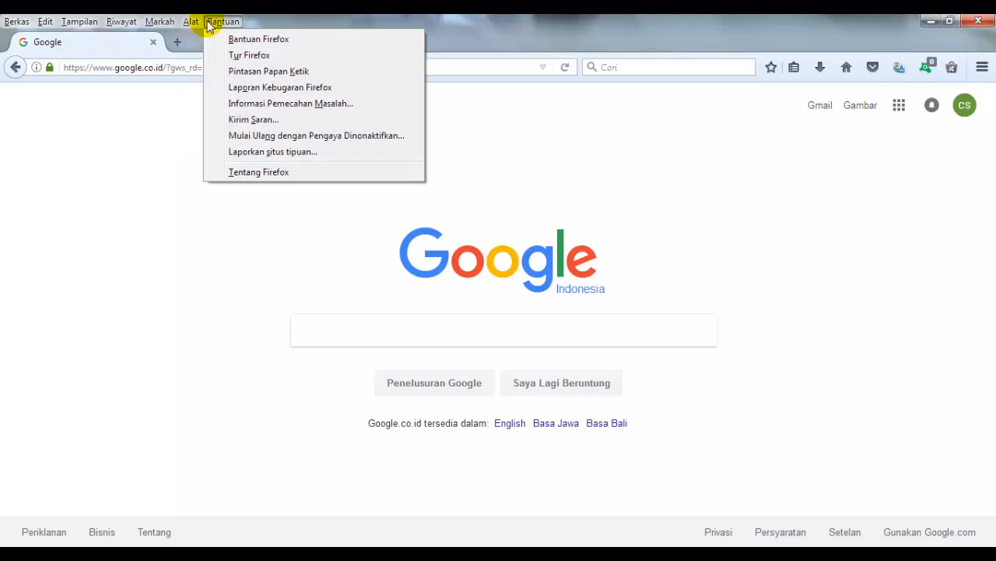
mouse_move(234, 23)
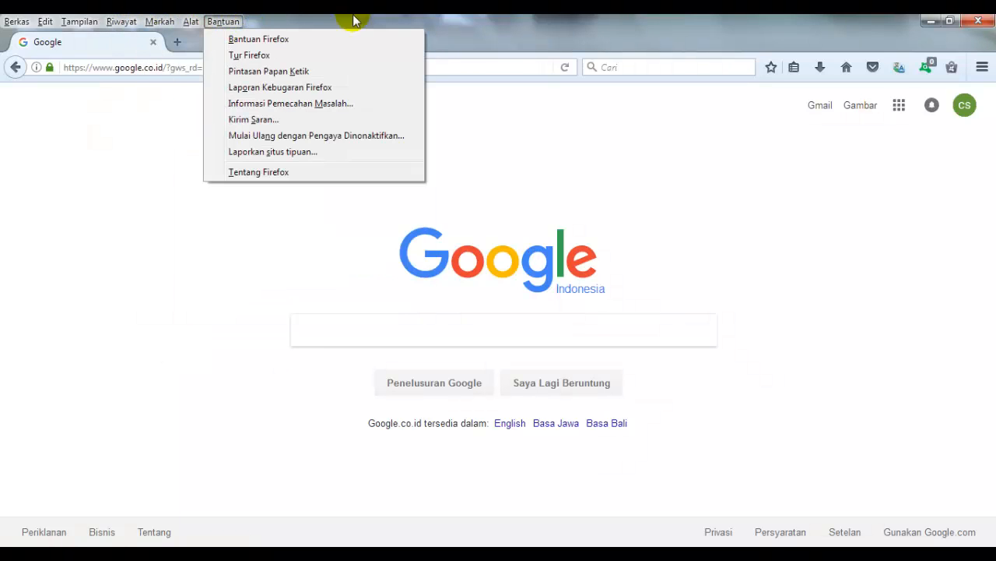
left_click(689, 38)
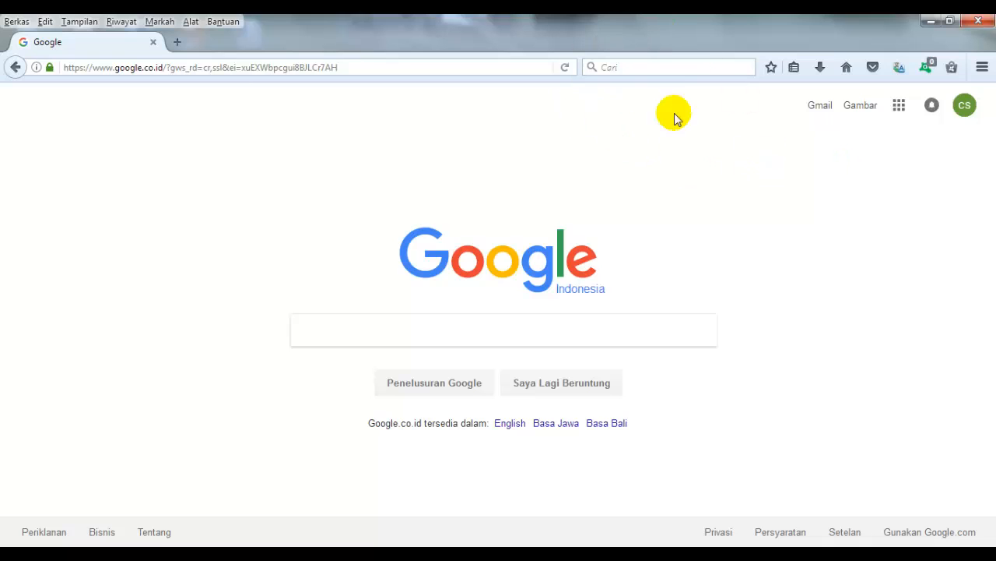
left_click(222, 22)
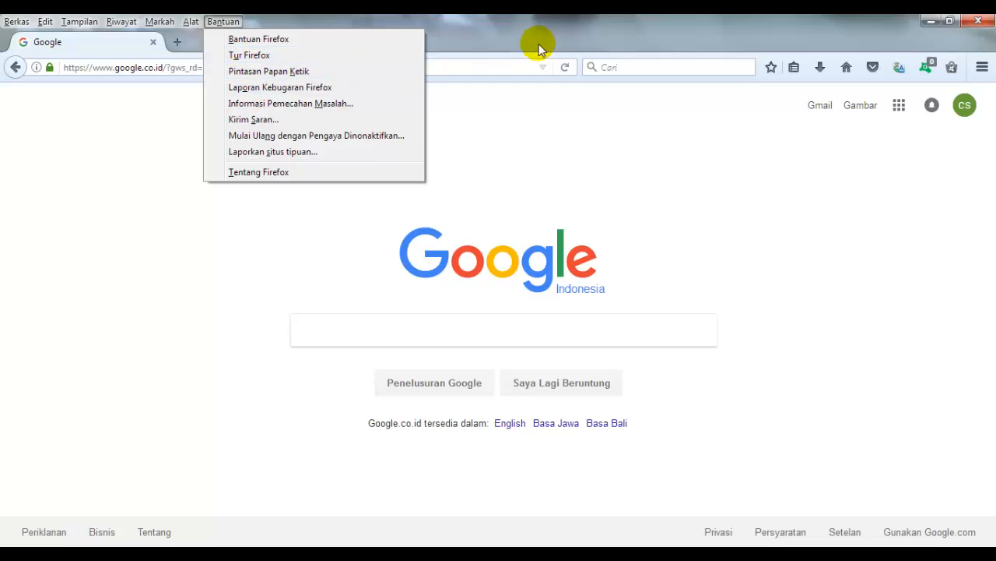
left_click(608, 41)
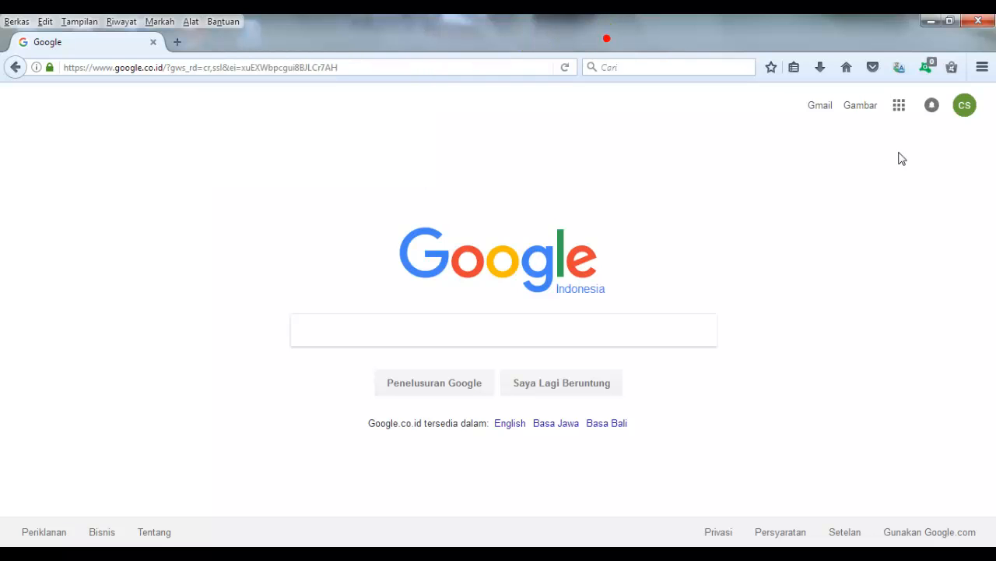
Open Google Drive from the Google apps and dismiss the apps overlay covering the page
left_click(899, 107)
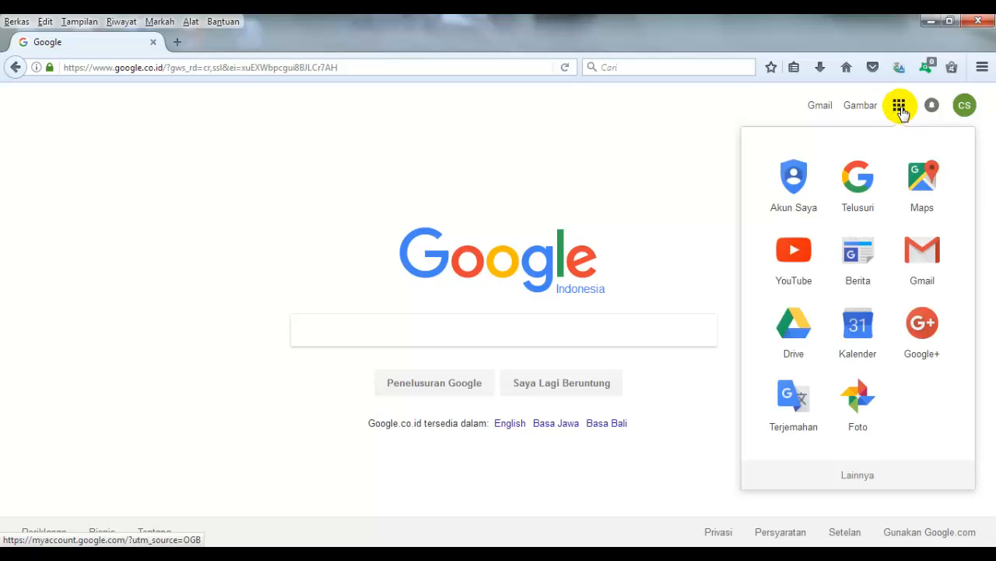
left_click(783, 329)
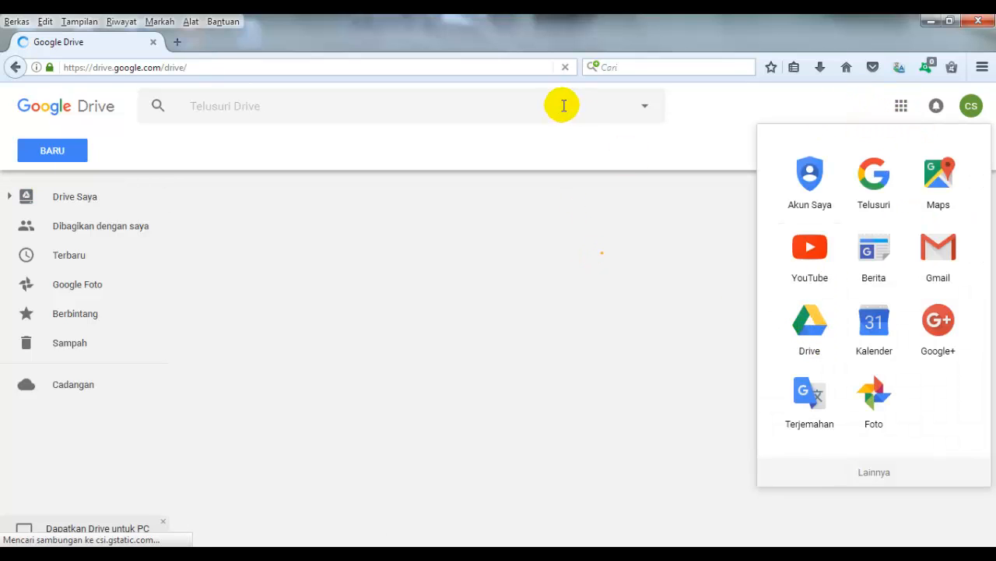
left_click(674, 107)
left_click(398, 282)
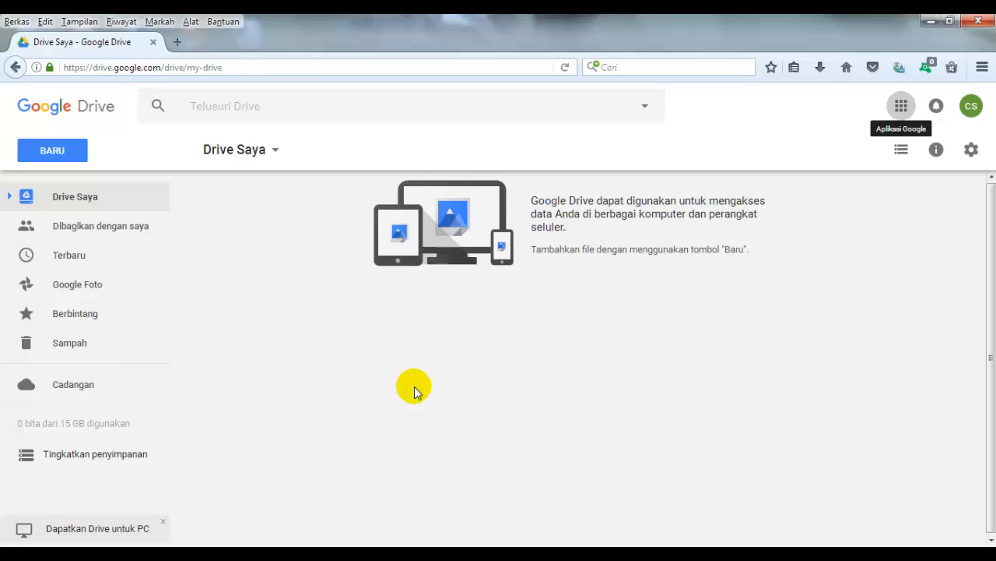
Create a new blank Google Formulir in Drive Saya
left_click(75, 153)
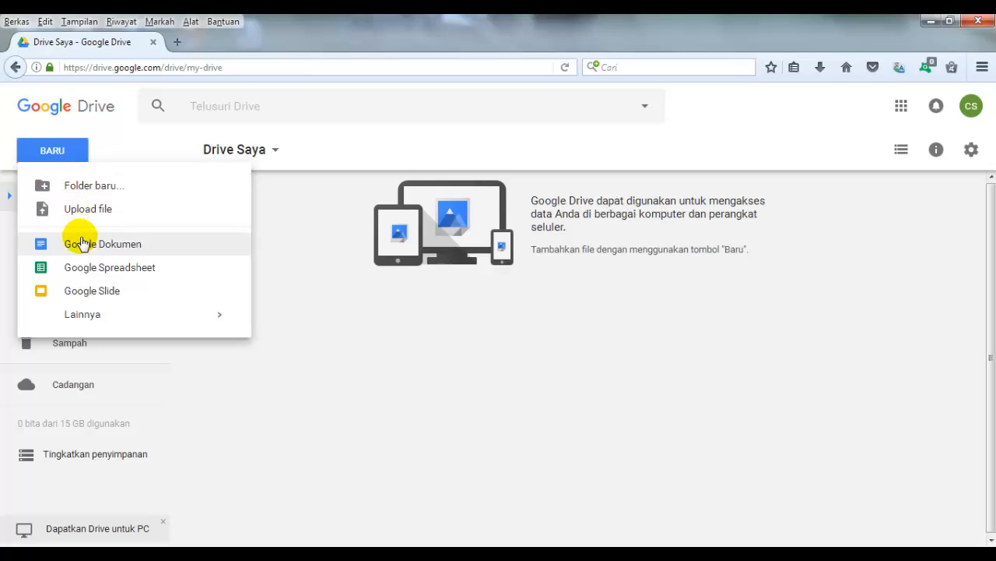
mouse_move(104, 318)
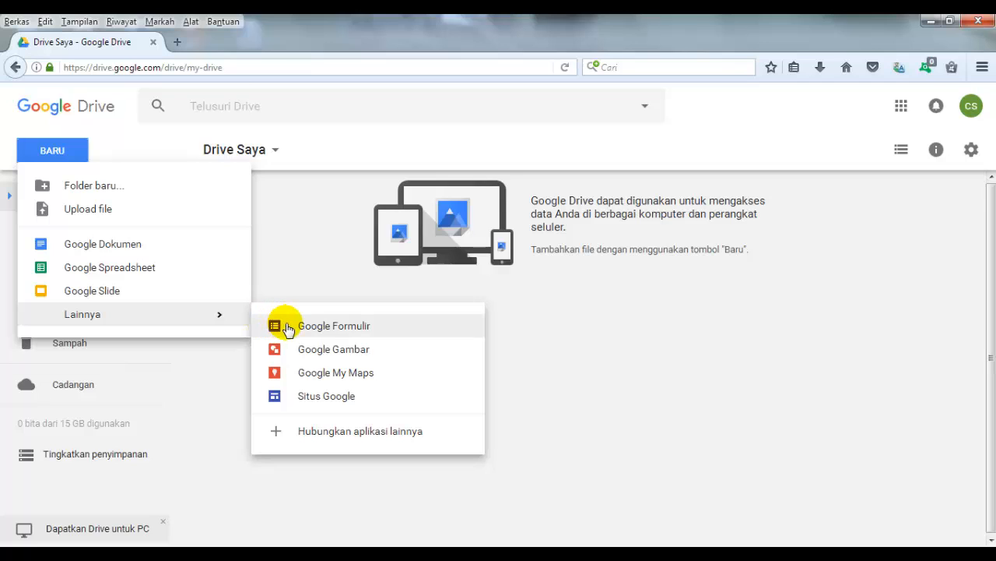
left_click(355, 327)
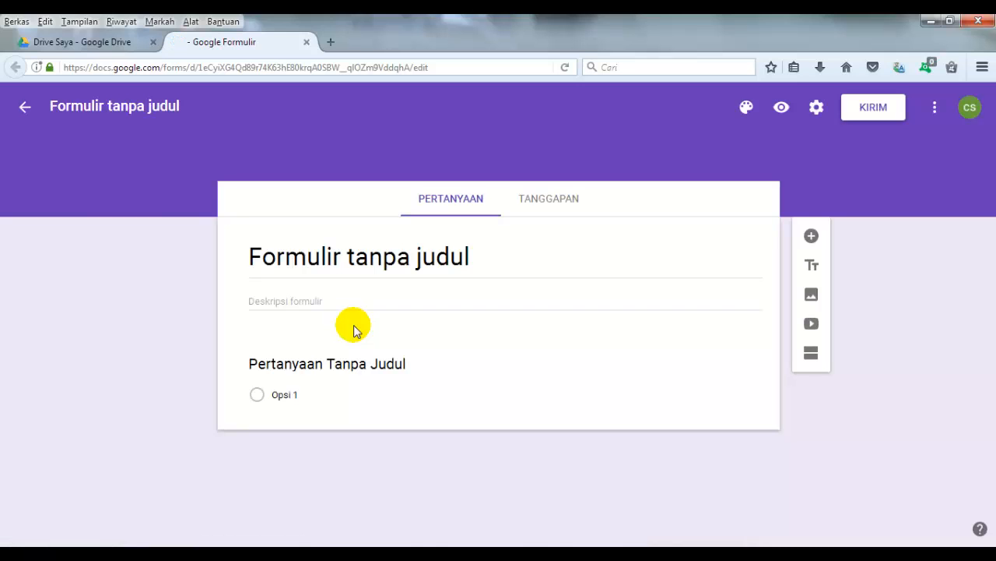
Rename the untitled form file as "Tes Online : Peluang"
left_click(100, 103)
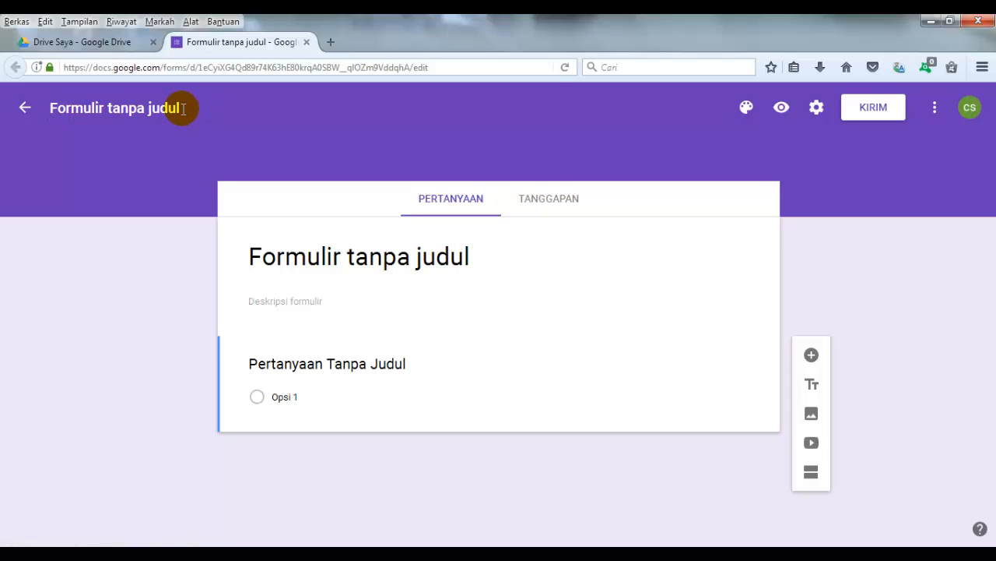
left_click_drag(185, 109, 50, 109)
type("T")
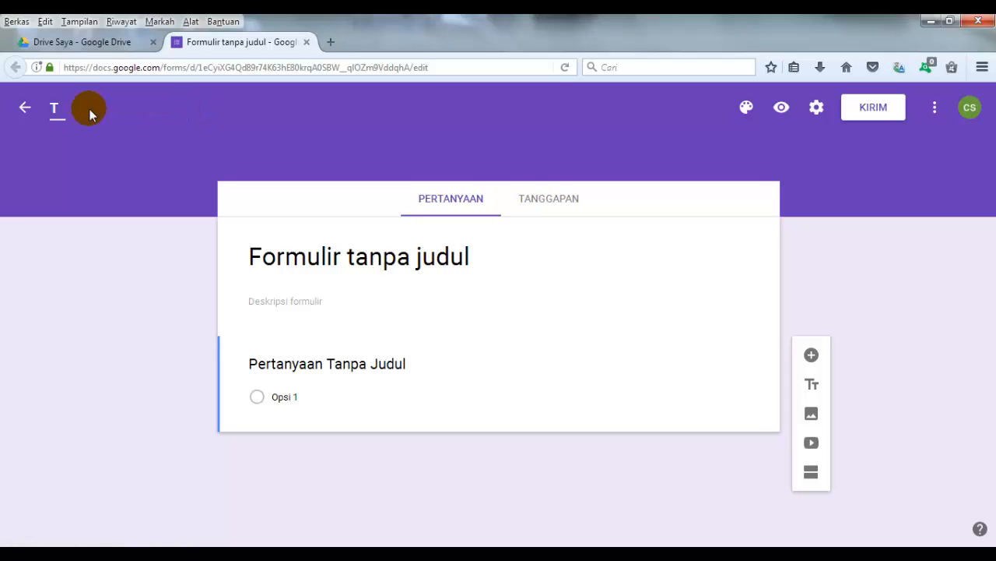
type("es Online")
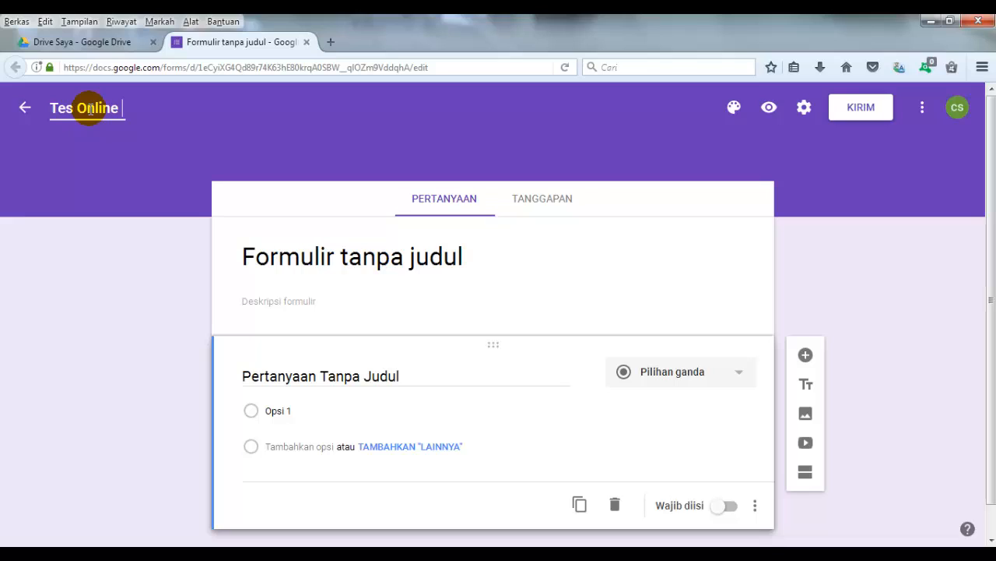
type(" :")
type("Peluang")
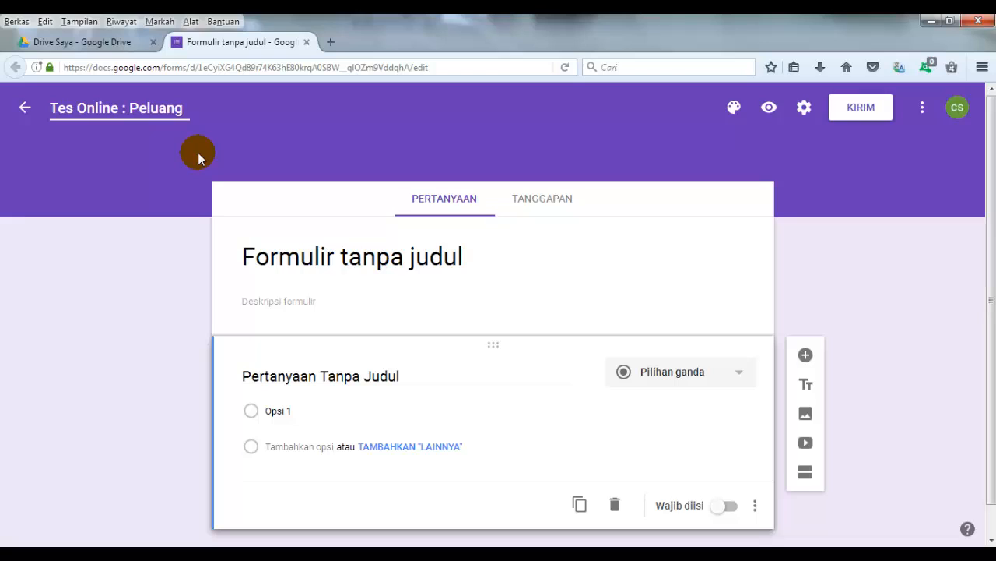
left_click(431, 161)
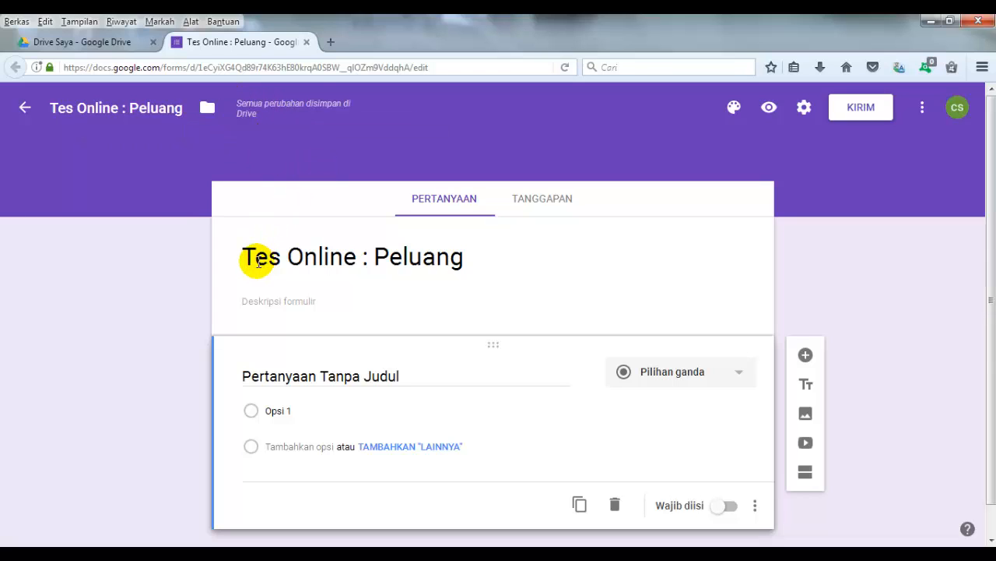
Extend the form's main heading to "Tes Online : Peluang (Probabilitas)" and highlight the heading text
left_click(467, 260)
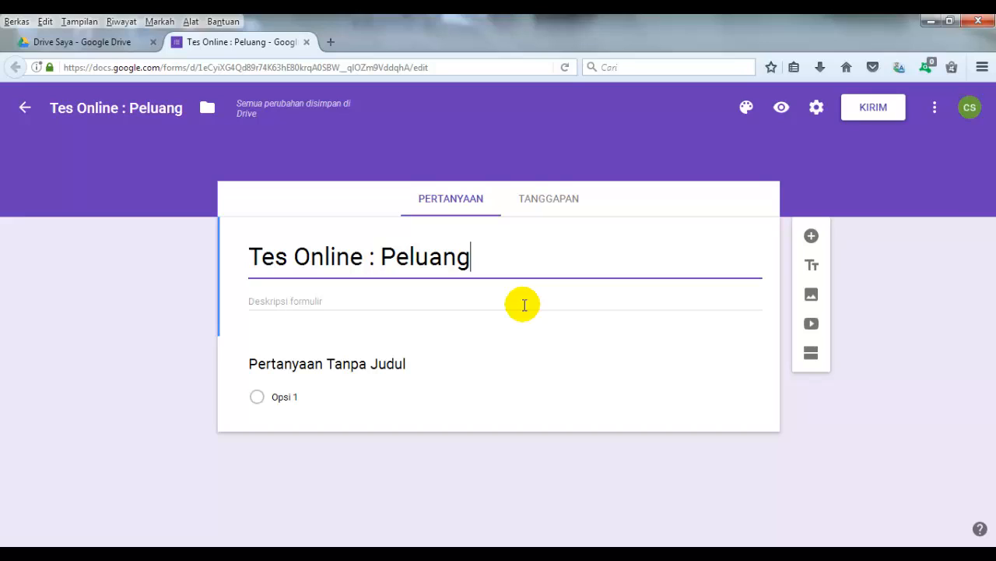
type("(Pro")
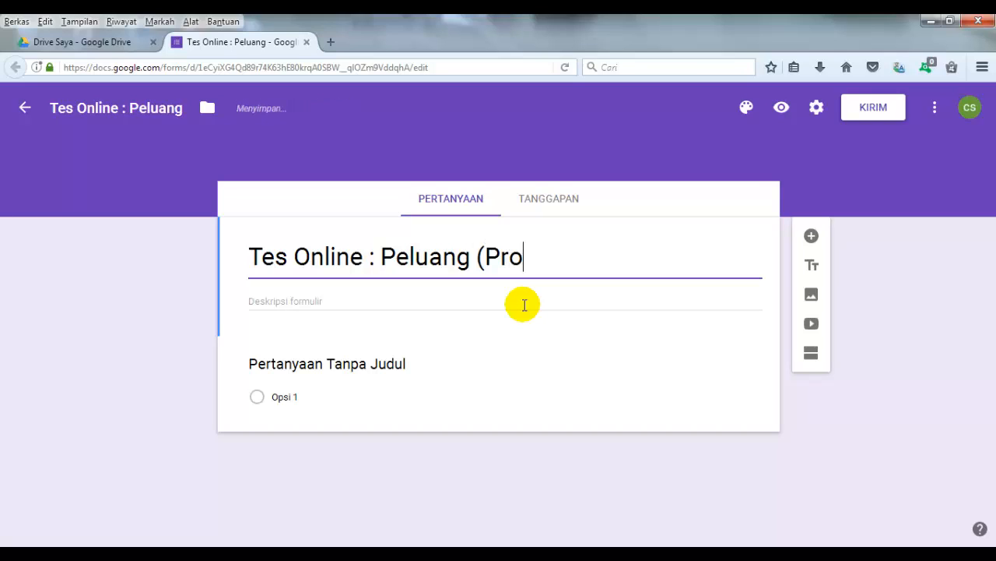
type("babil")
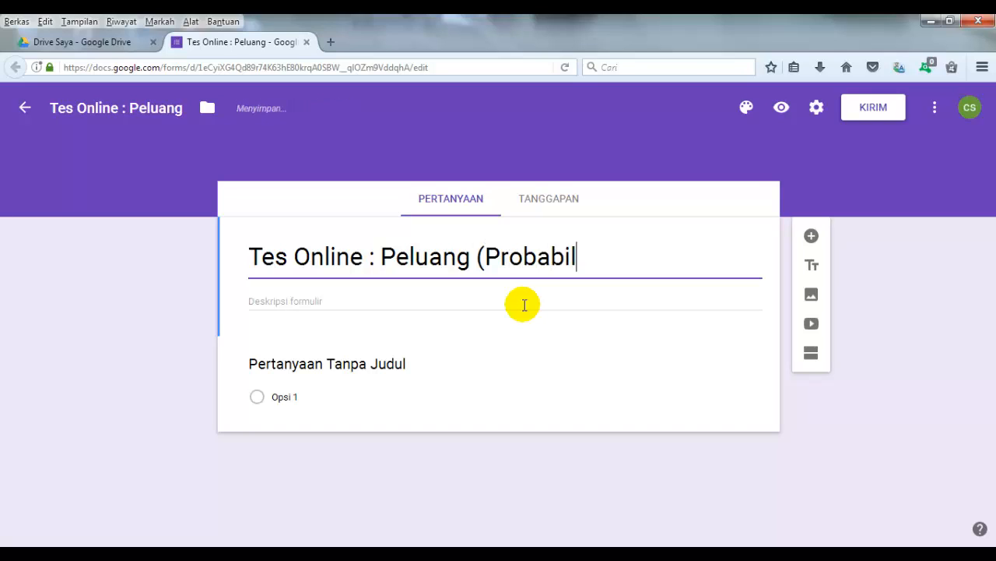
type("itas)")
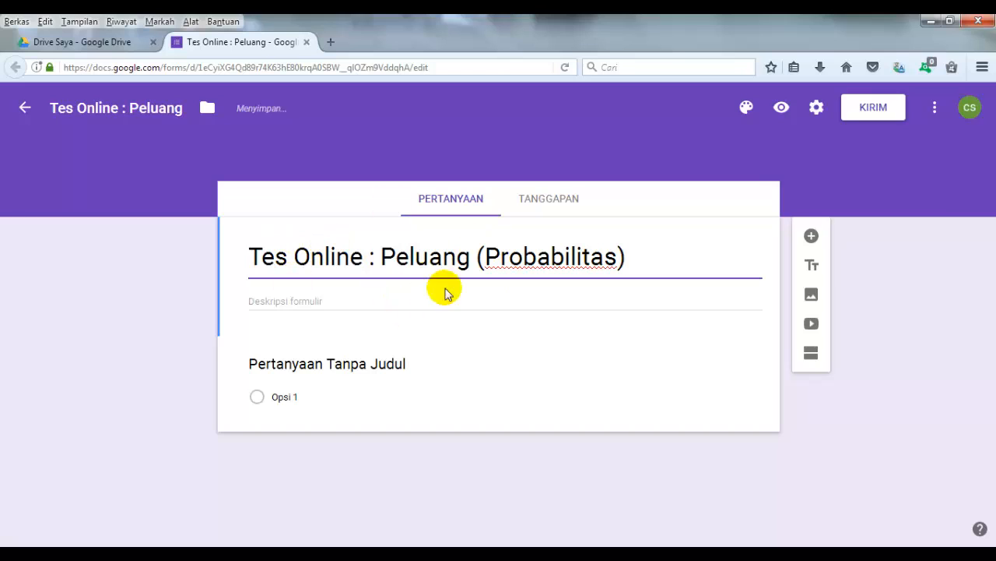
left_click_drag(249, 254, 582, 257)
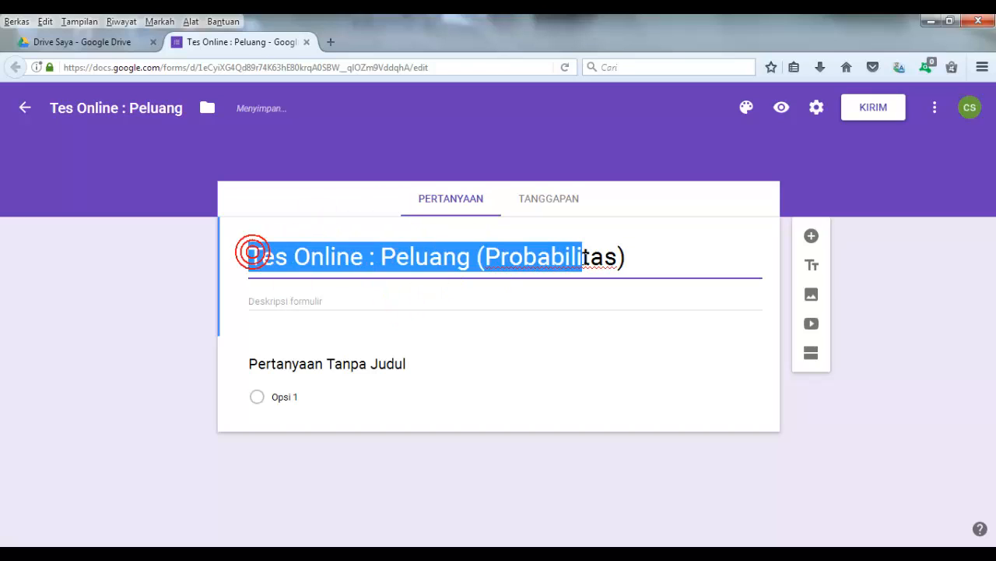
Enter the form description "Jawablah semua pertanyaan dengan benar sesuai dengan kemampuan Anda" beneath the main heading
left_click(363, 262)
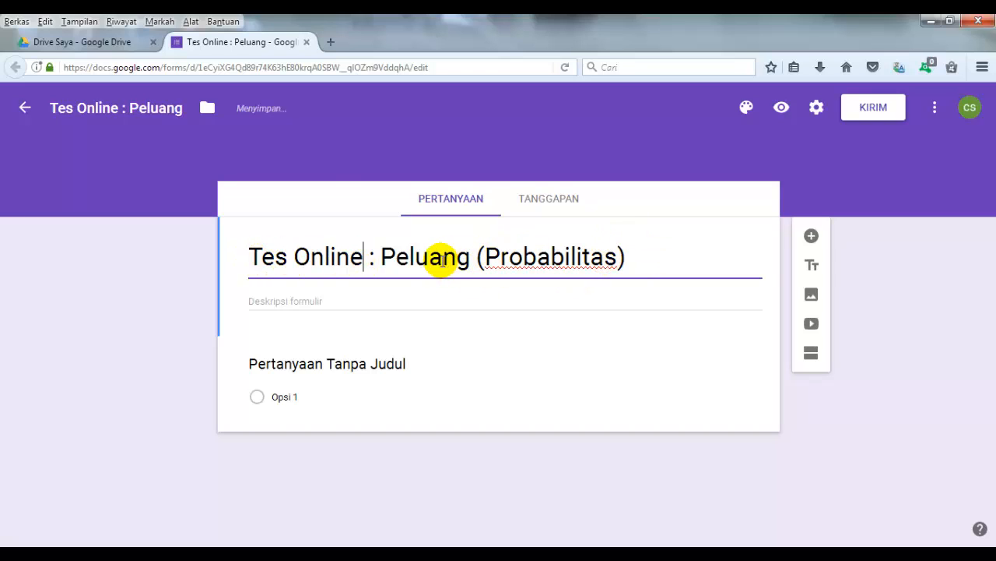
left_click(338, 291)
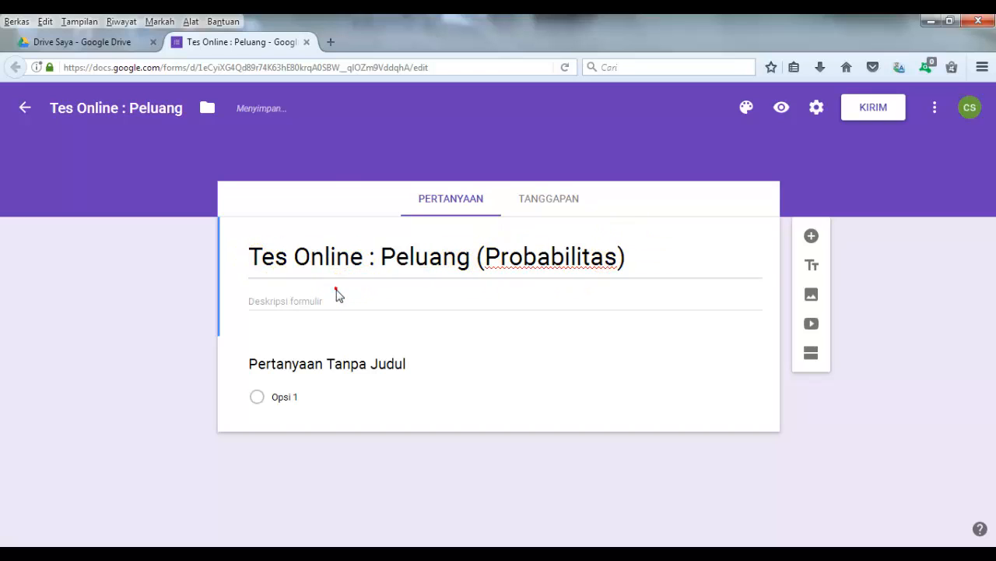
left_click(262, 301)
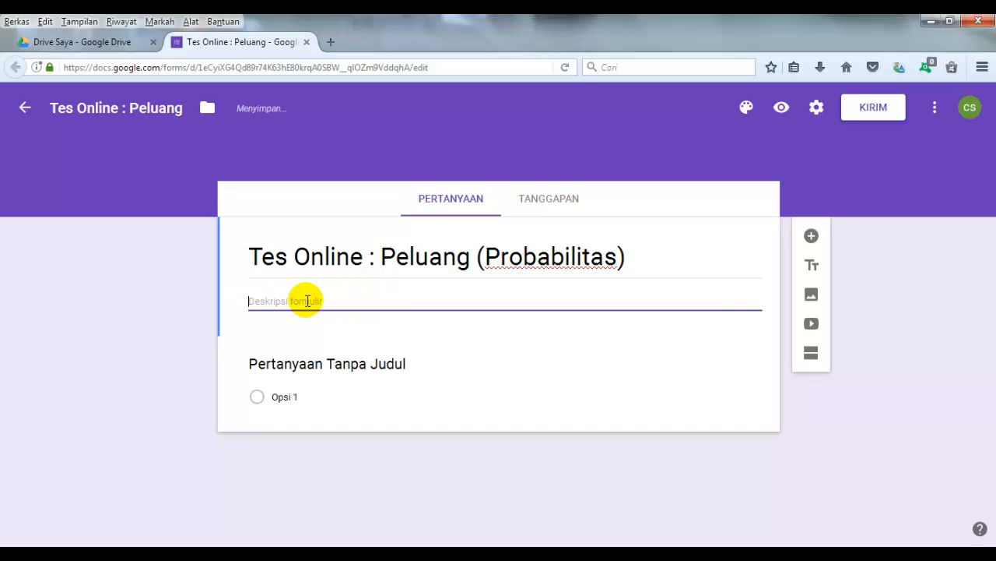
type("Jawablah semua pertanyaan den")
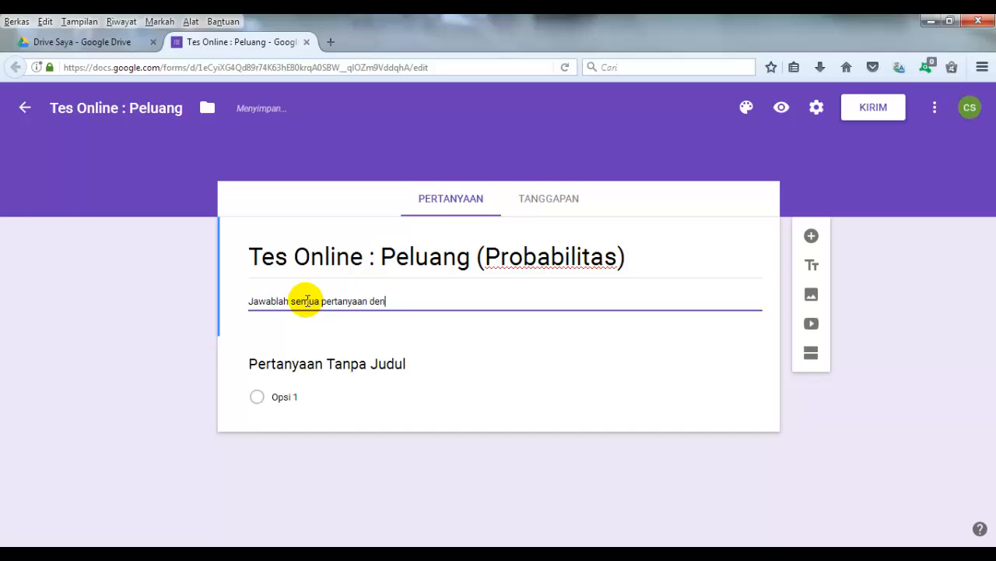
type("gan bvena")
type("nar")
type(" sesuai deng")
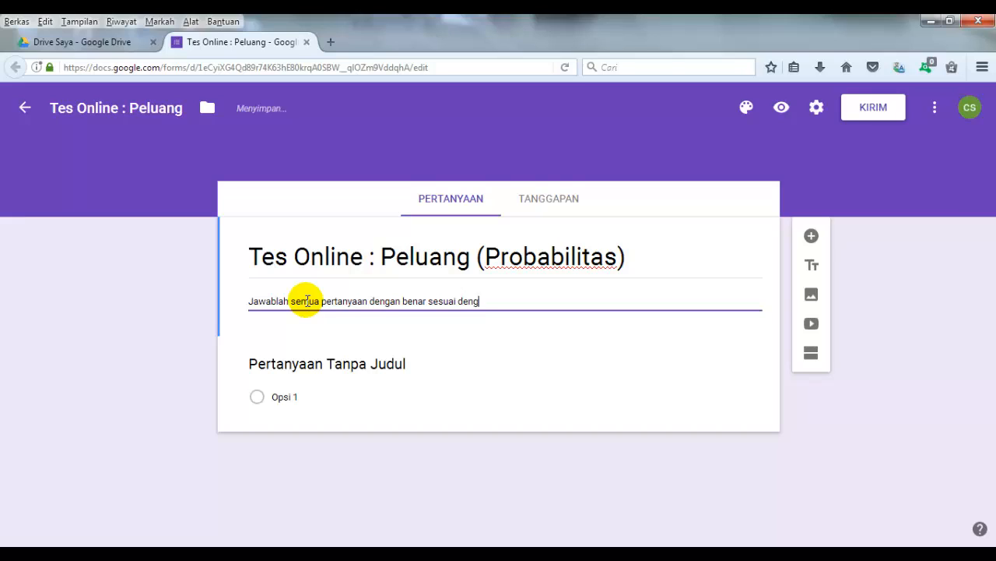
type("an kemampuan yang kali")
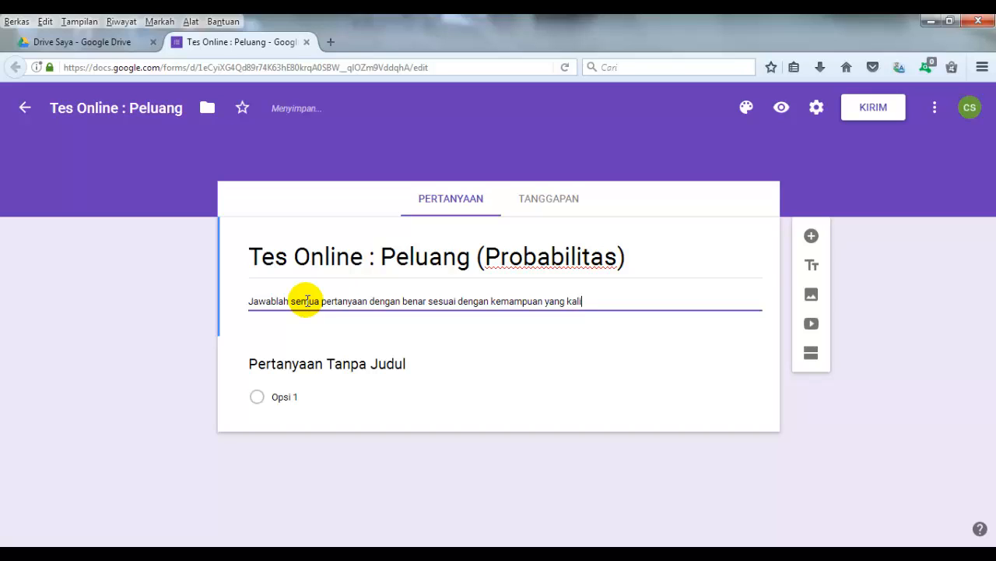
key("BackSpace")
key("BackSpace")
key("BackSpace")
key("BackSpace")
key("BackSpace")
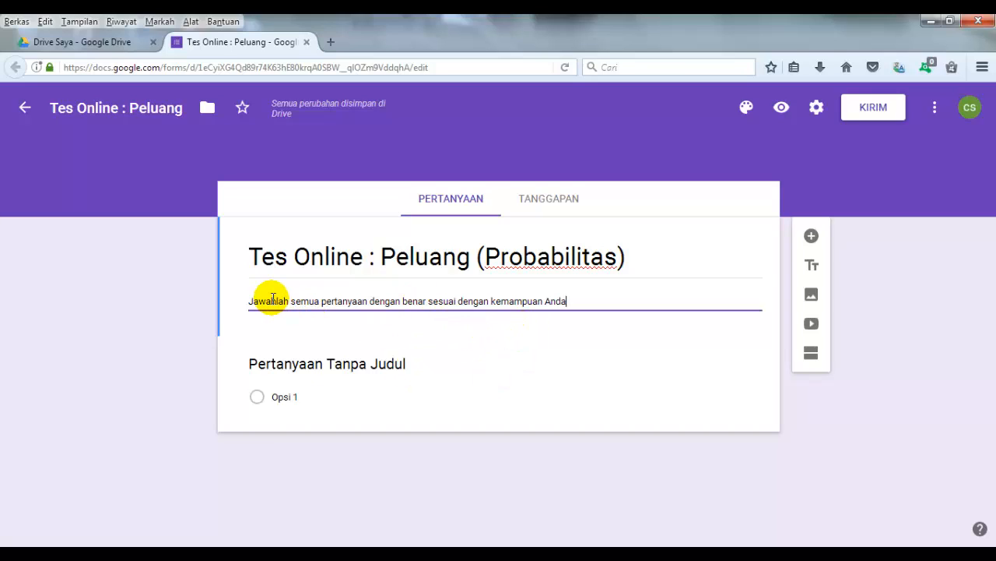
Add a space and an exclamation mark at the end of the form description
left_click_drag(249, 301, 647, 278)
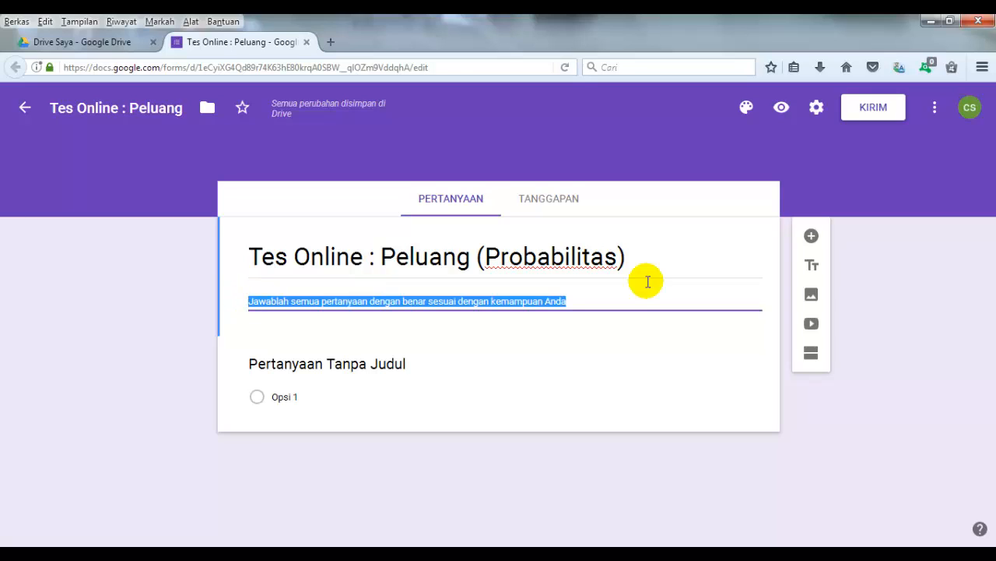
left_click(586, 300)
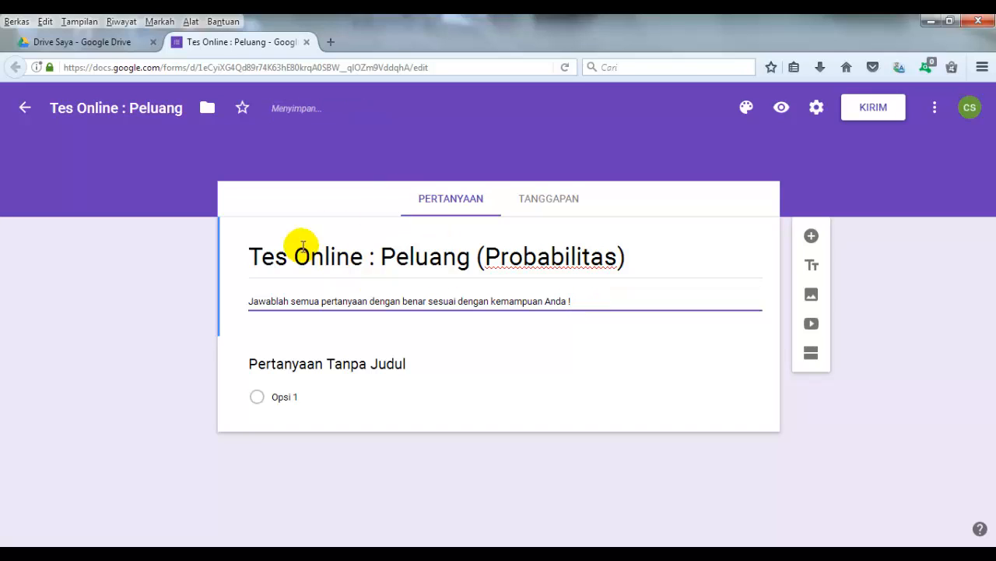
left_click_drag(263, 265, 647, 280)
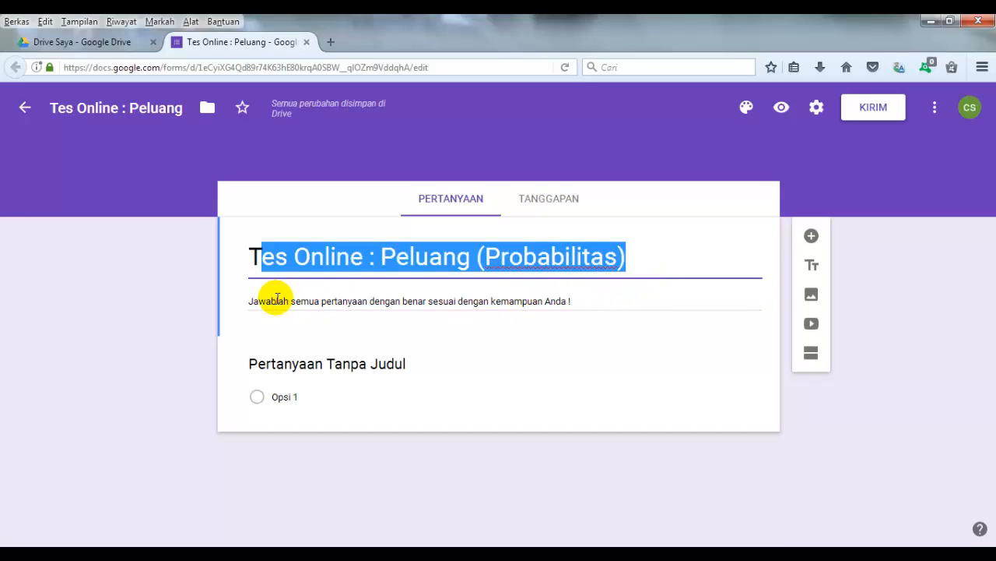
left_click(505, 300)
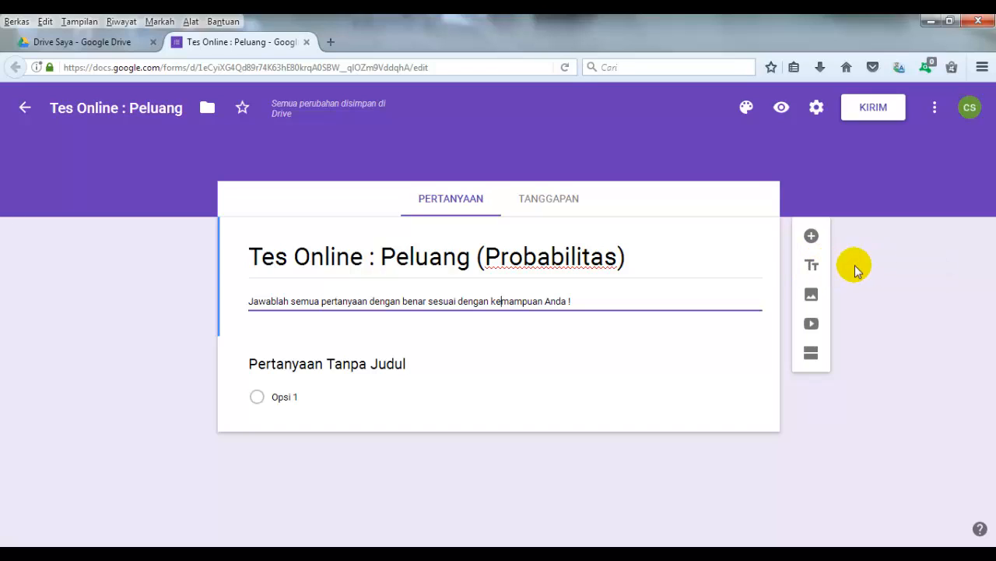
Add a title and description block below the form header and title it "Identitas"
left_click(813, 267)
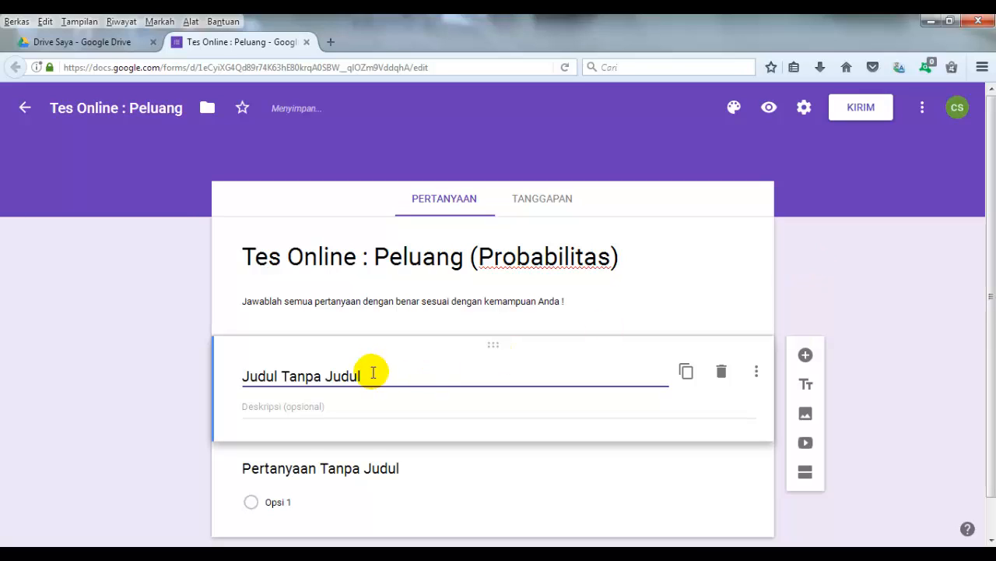
left_click_drag(372, 371, 239, 374)
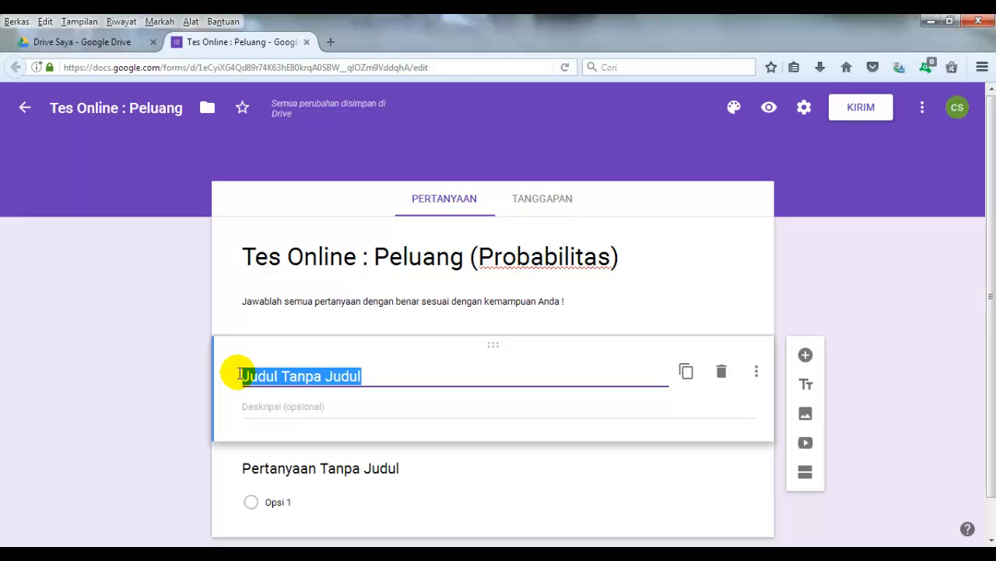
key("BackSpace")
type("Id")
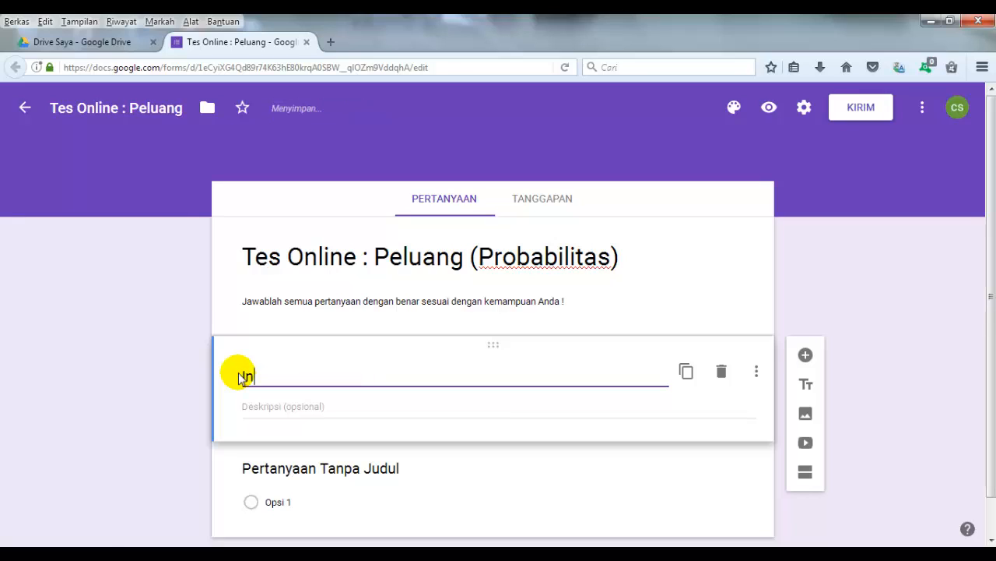
type("entitas")
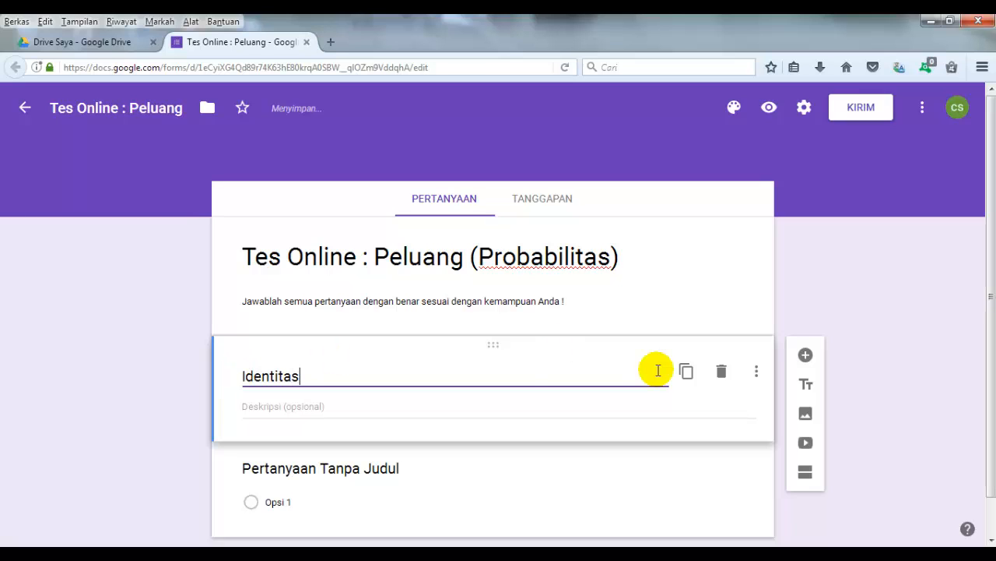
left_click(869, 262)
Add a question titled "Nama" under Identitas with the answer type Jawaban singkat
scroll(498, 312, "down", 1)
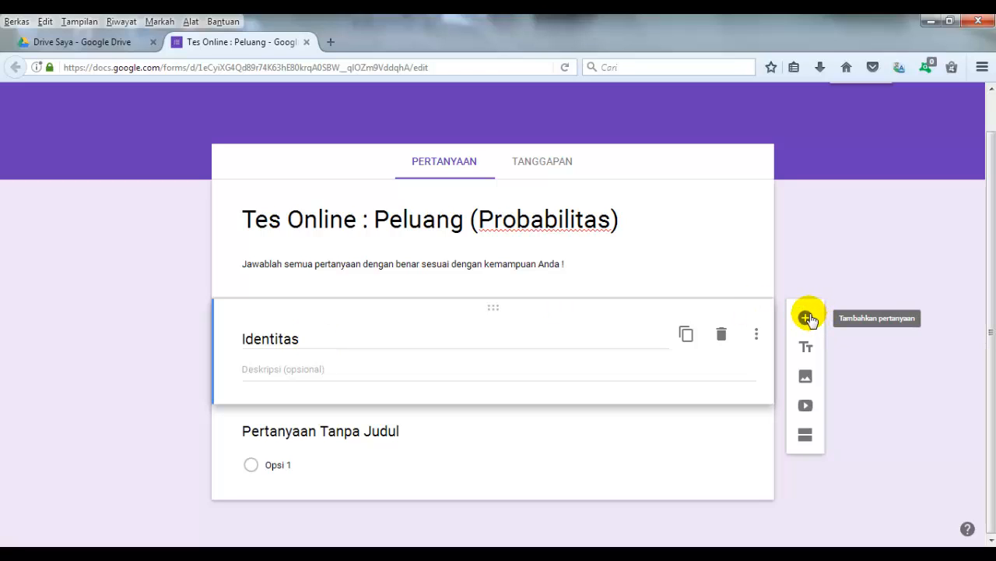
left_click(807, 318)
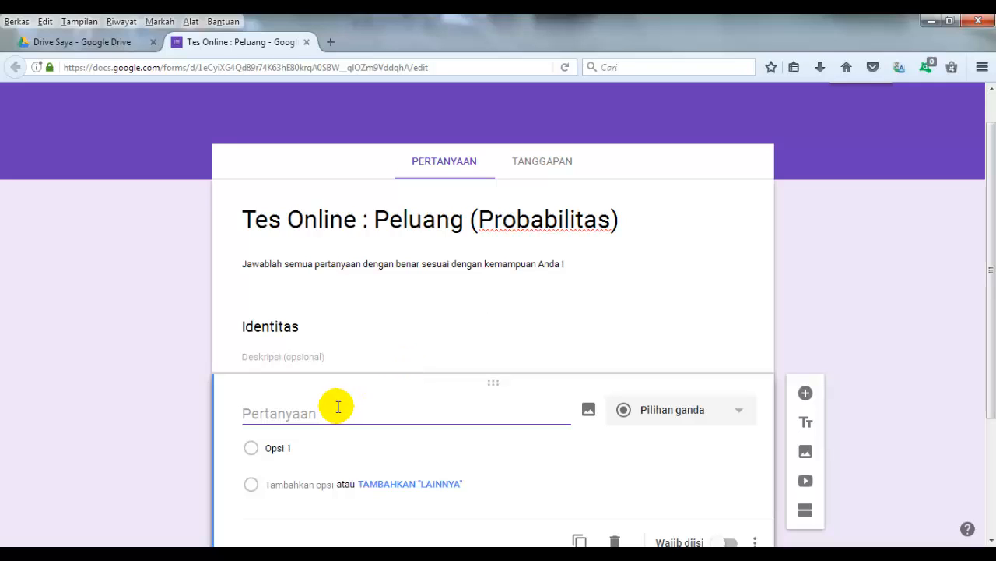
left_click(744, 414)
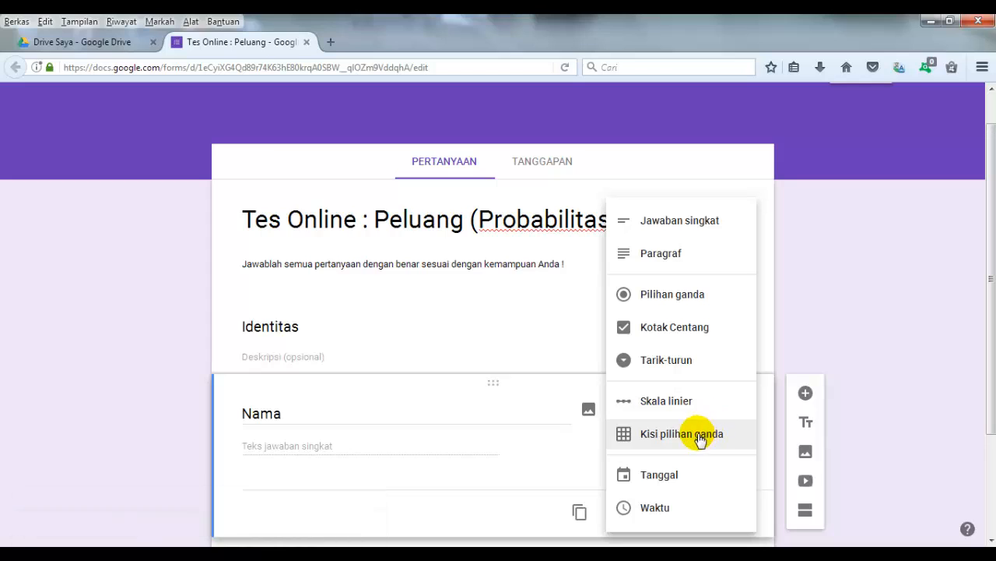
left_click(670, 221)
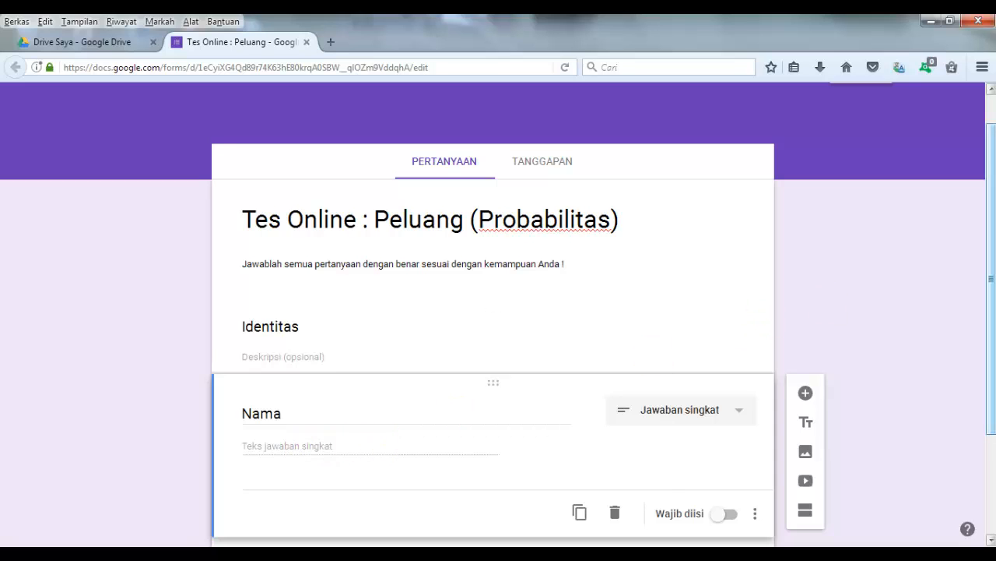
Add a question titled "Kelas" below Nama with the answer type Jawaban singkat
scroll(584, 327, "down", 2)
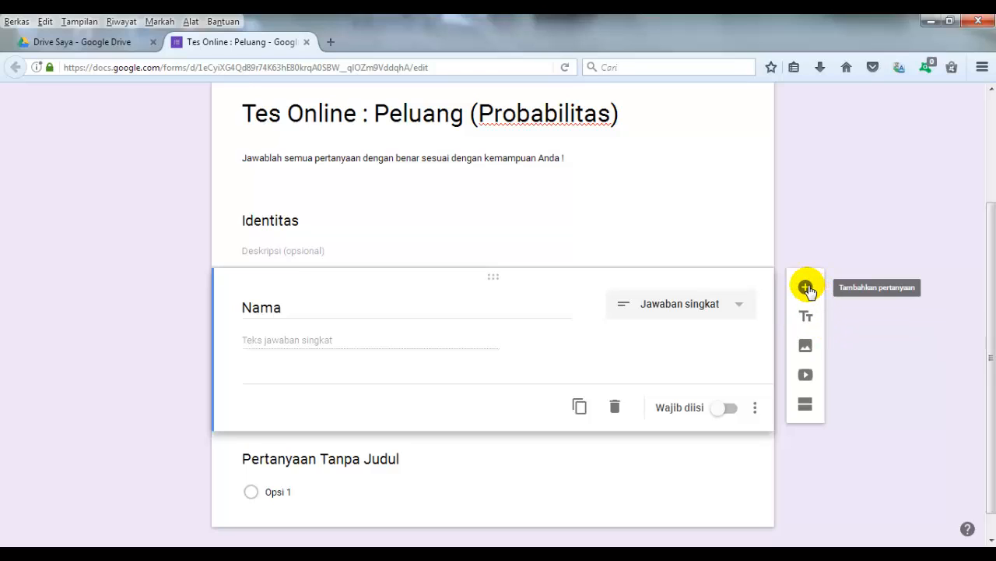
left_click(807, 287)
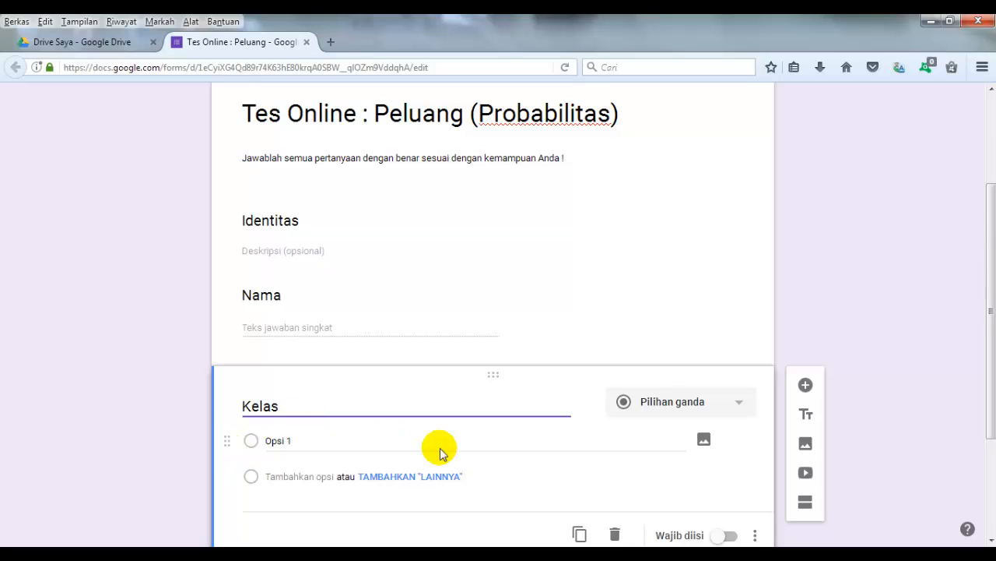
left_click(749, 403)
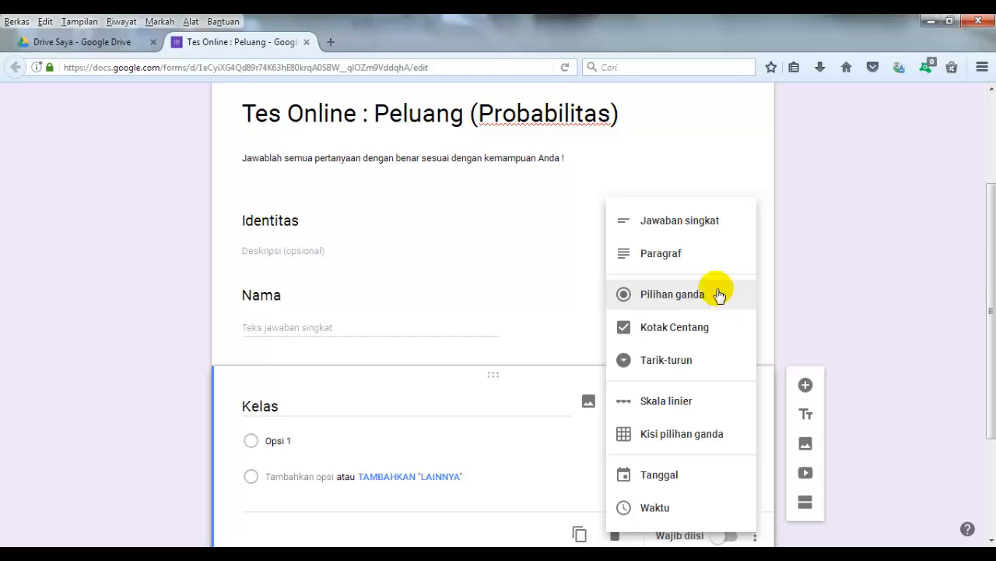
left_click(667, 224)
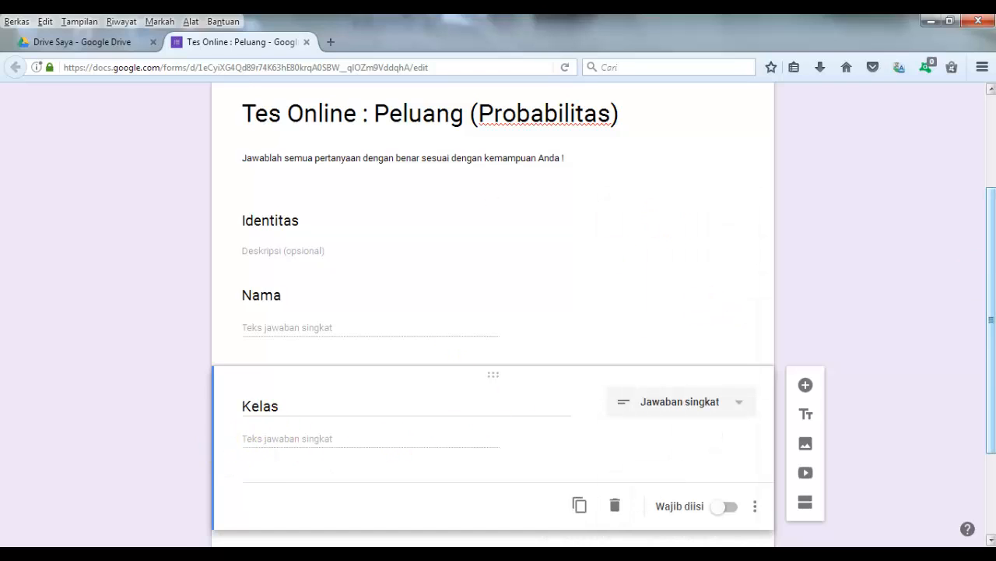
Add a title and description block below the Kelas question and title it "Soal"
left_click_drag(992, 320, 992, 382)
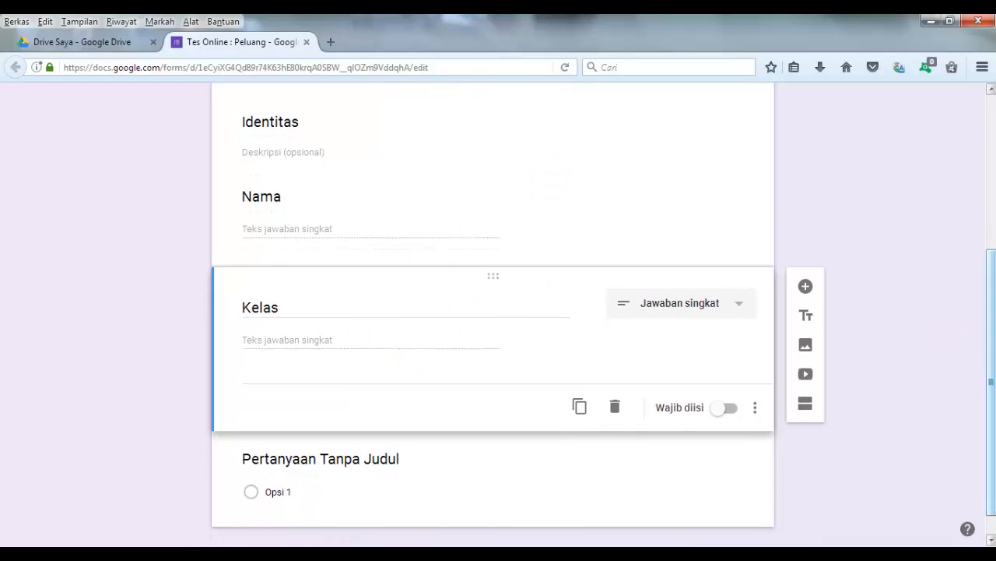
left_click_drag(992, 382, 991, 400)
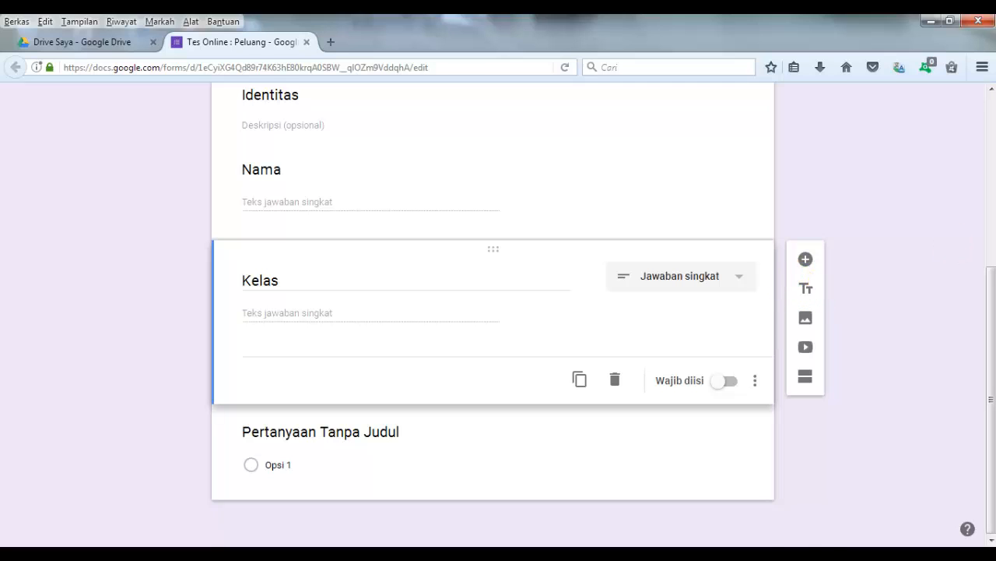
left_click(992, 253)
left_click_drag(991, 252, 992, 272)
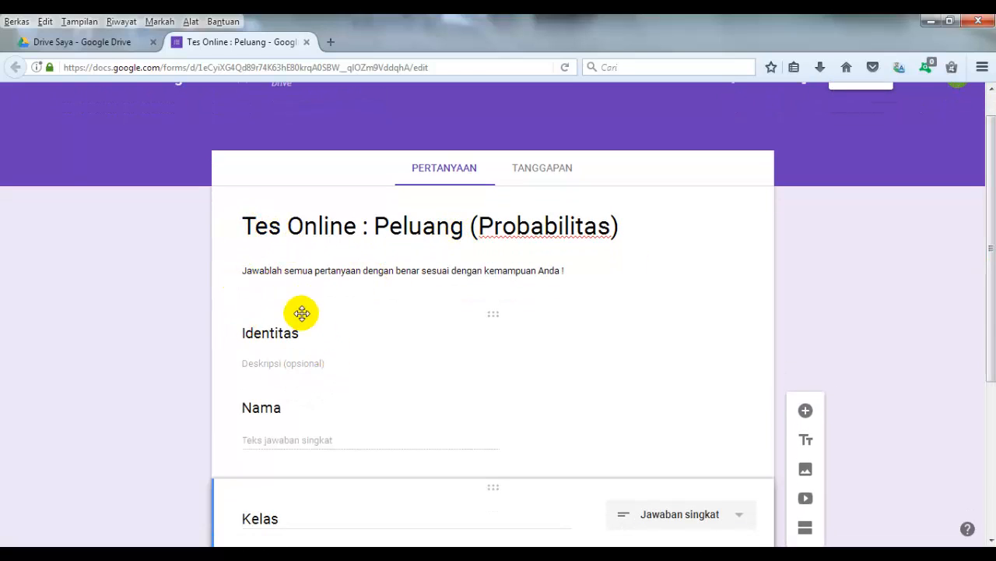
left_click_drag(992, 267, 992, 409)
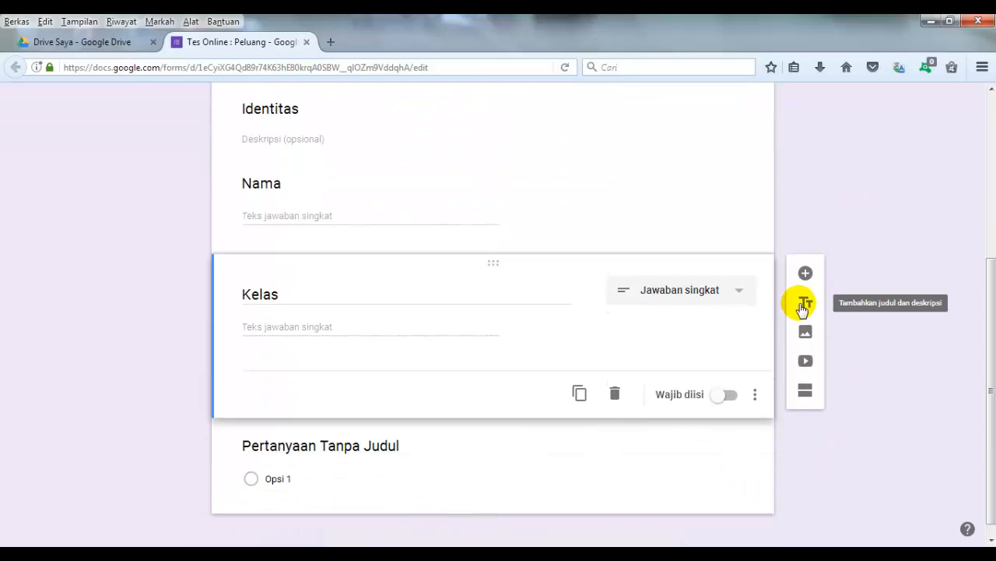
left_click(806, 304)
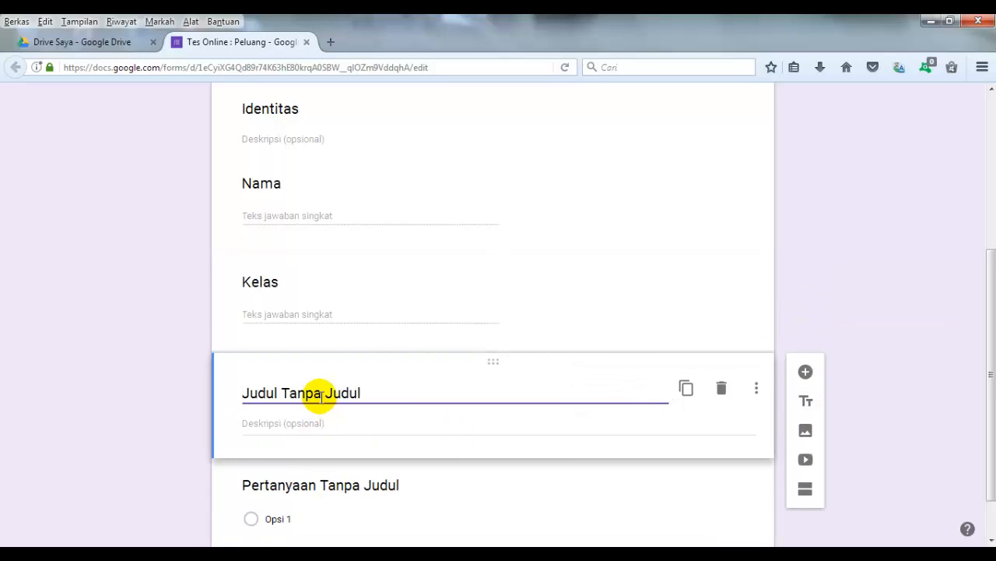
type("Soal")
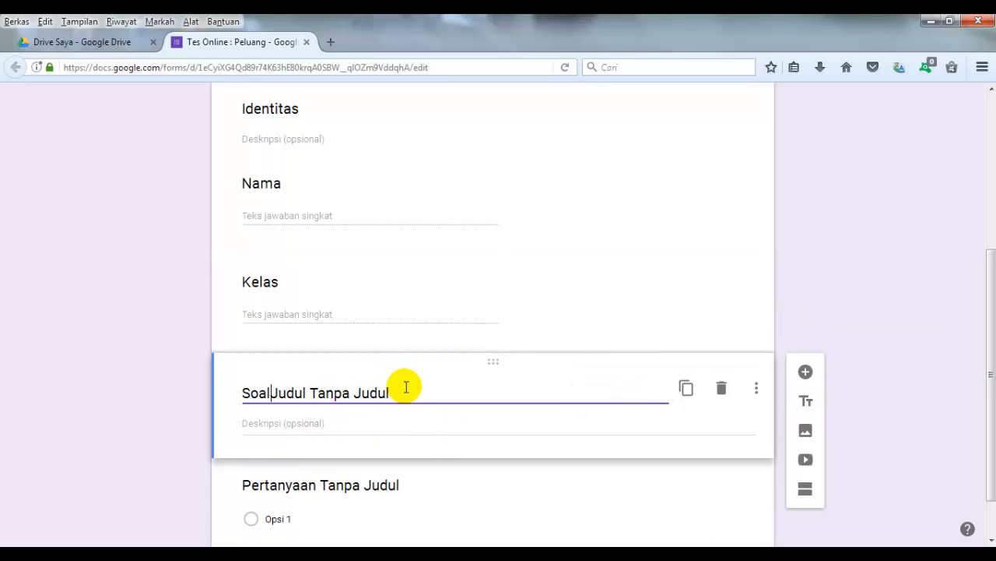
left_click_drag(403, 392, 269, 393)
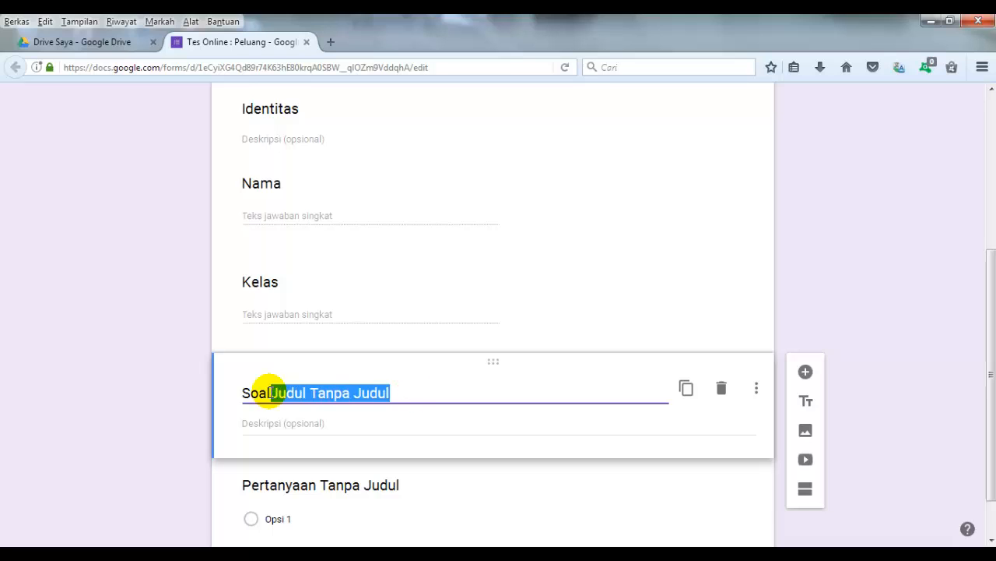
key("BackSpace")
left_click(880, 319)
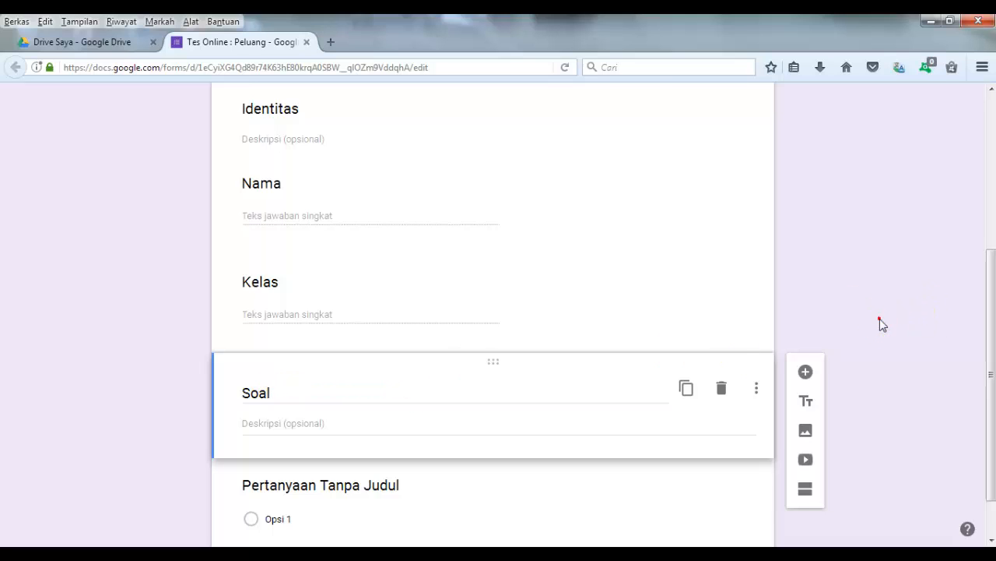
Preview the form, look over its Identitas and Soal sections, and place the cursor in the Nama answer field
left_click_drag(993, 372, 970, 179)
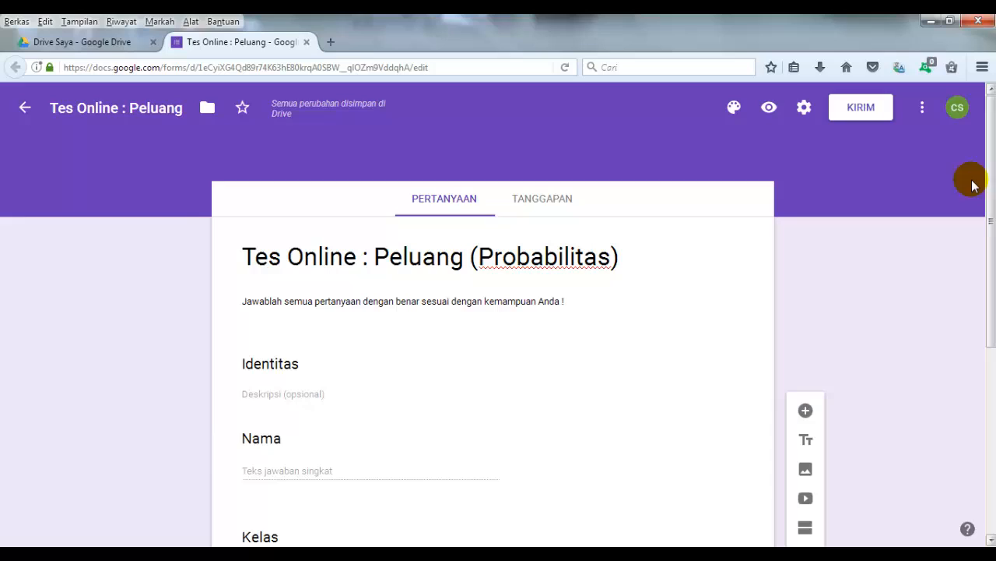
left_click(768, 108)
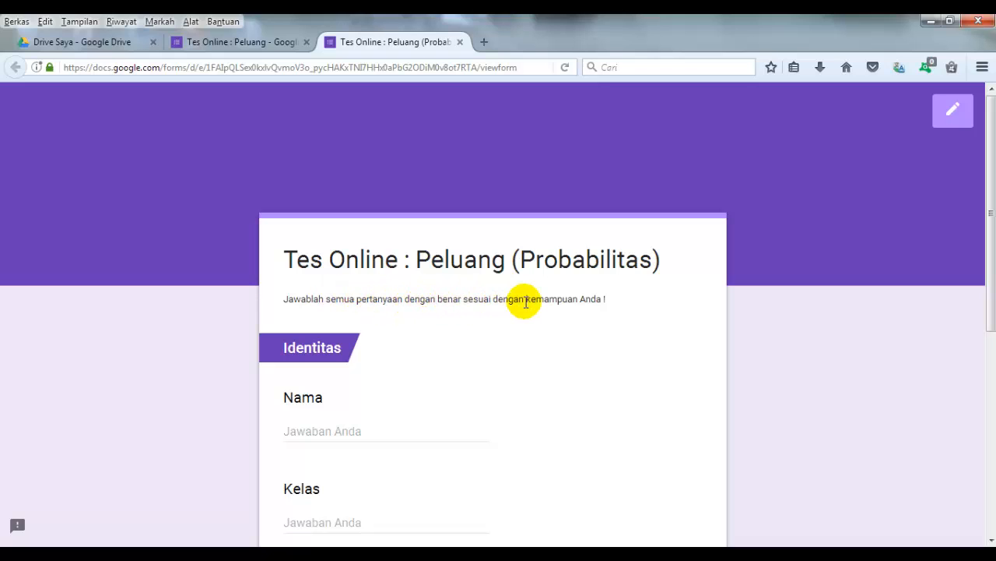
scroll(406, 237, "down", 3)
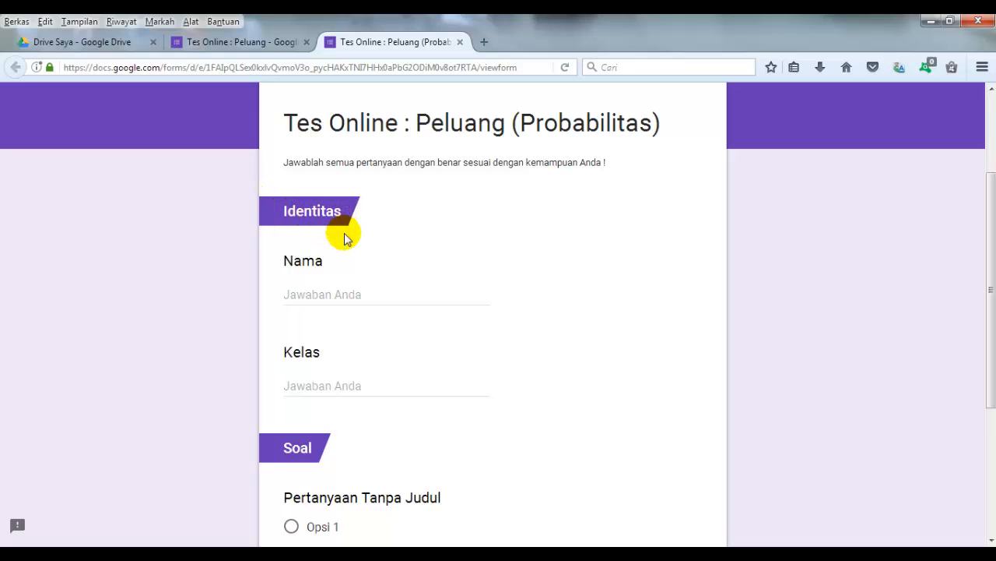
left_click(319, 294)
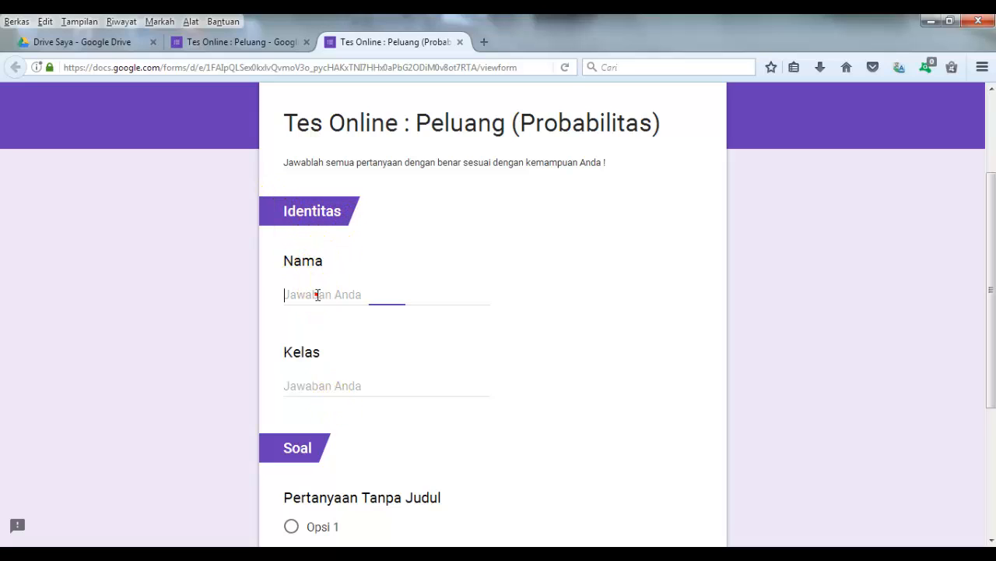
Place the cursor in the Kelas answer field of the preview and look over the form from the heading to the Soal section
left_click(353, 387)
scroll(990, 311, "down", 3)
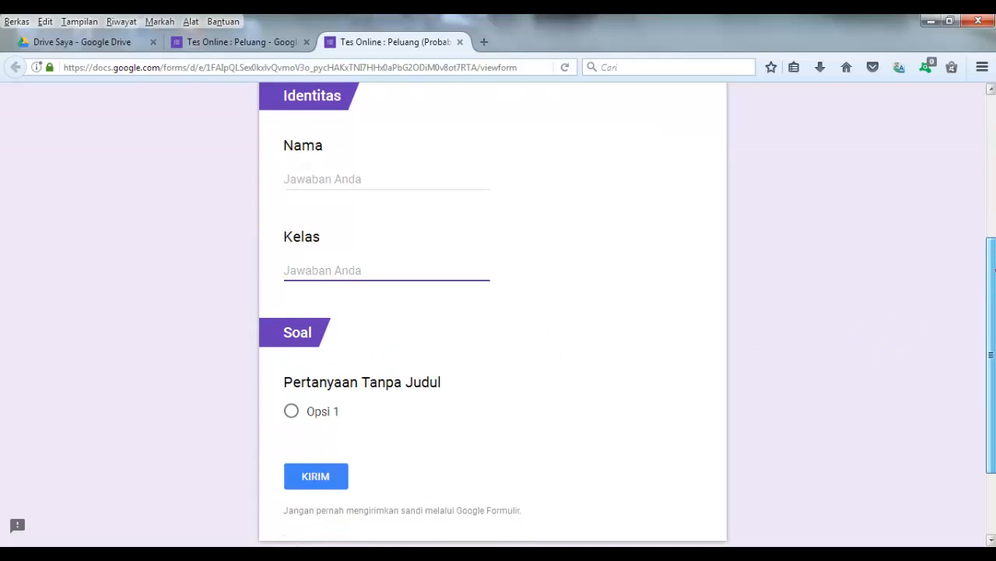
left_click_drag(995, 271, 991, 244)
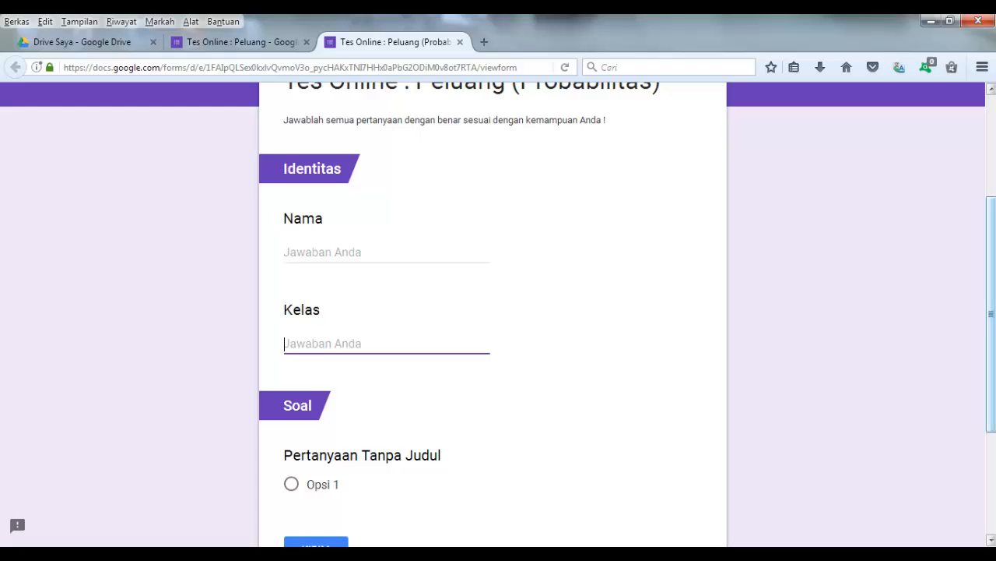
left_click_drag(992, 311, 963, 265)
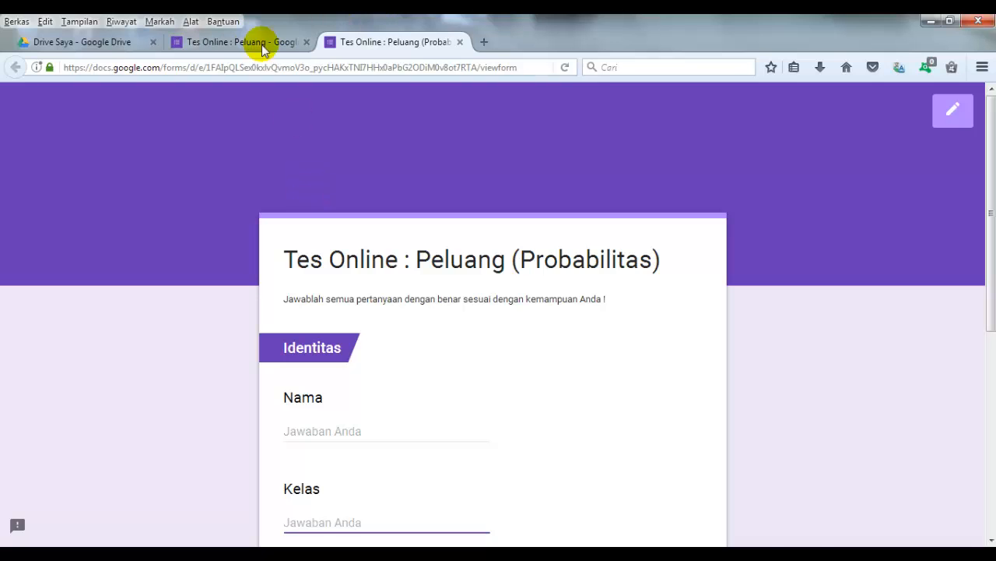
Return to the form editor and clear the placeholder title of the untitled question below the Soal block
left_click(241, 43)
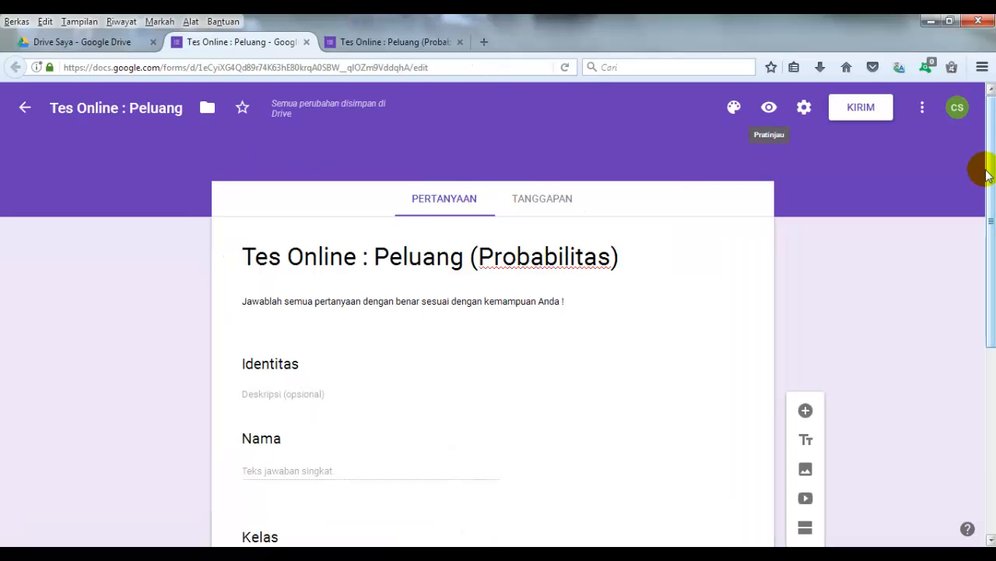
scroll(991, 311, "down", 5)
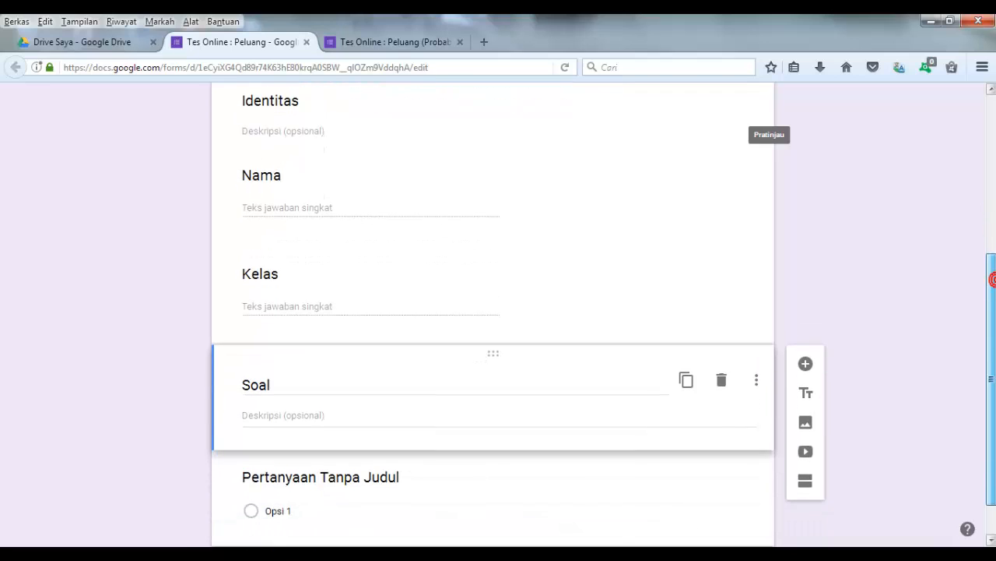
left_click_drag(991, 398, 991, 407)
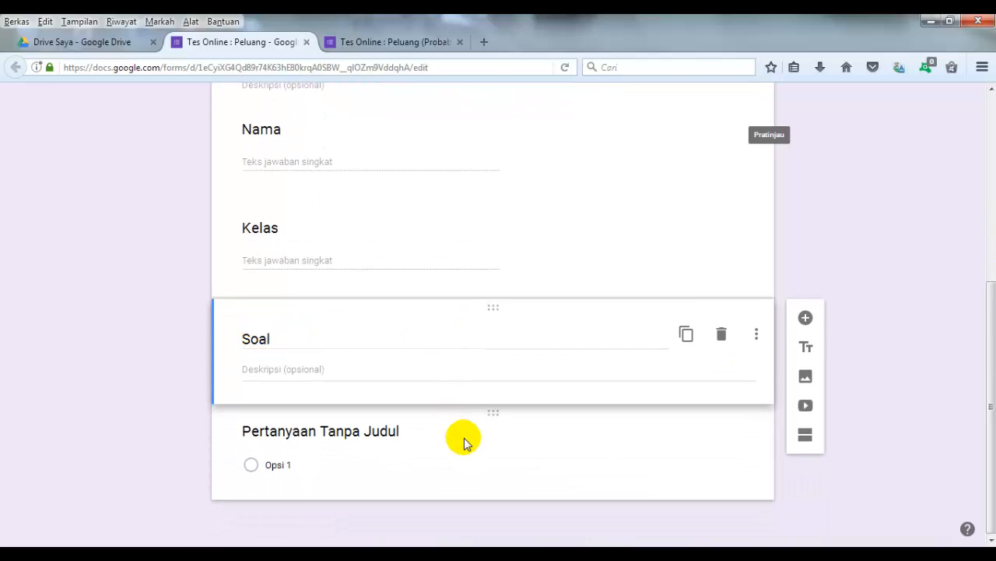
left_click(414, 434)
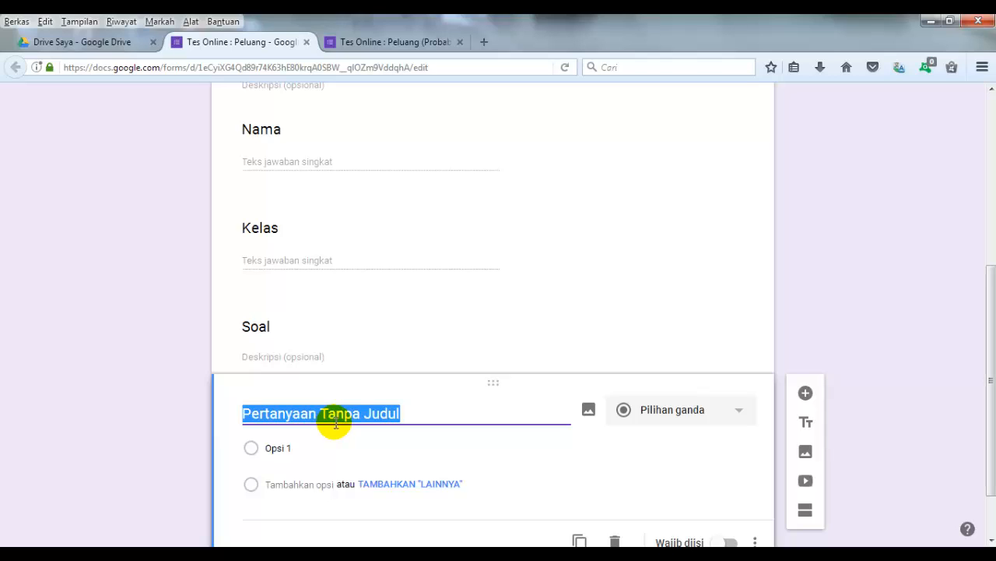
type("1")
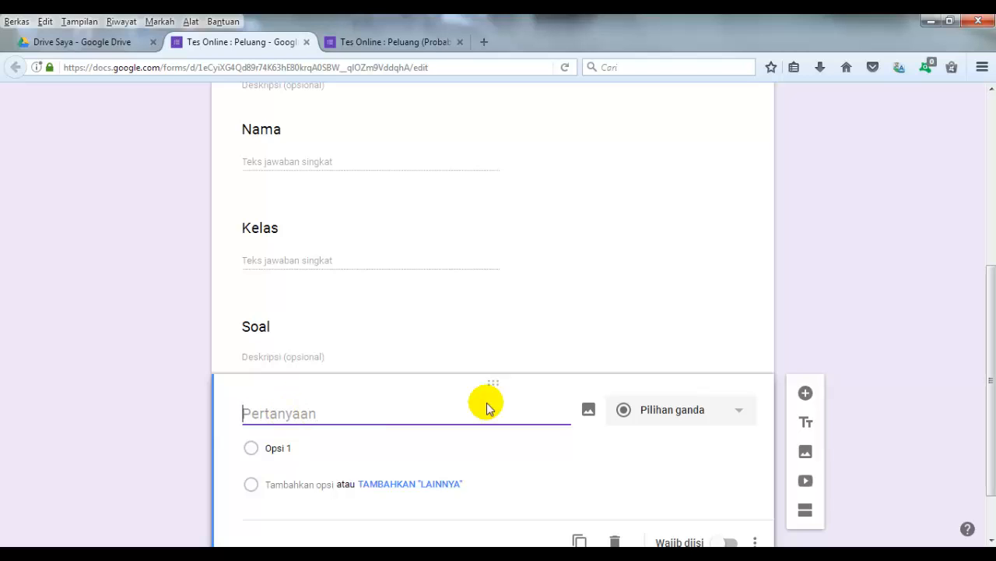
scroll(994, 381, "up", 5)
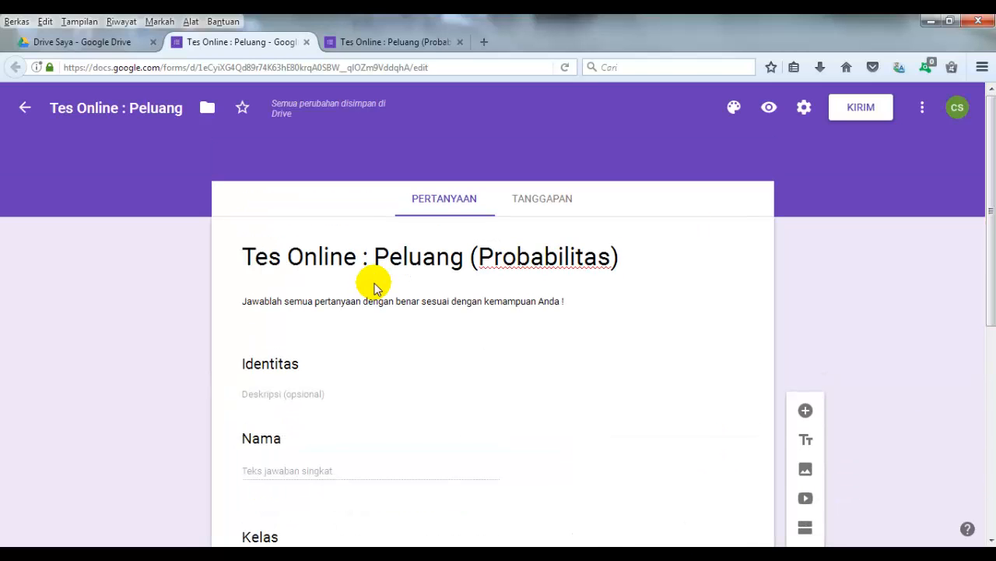
left_click_drag(992, 191, 993, 398)
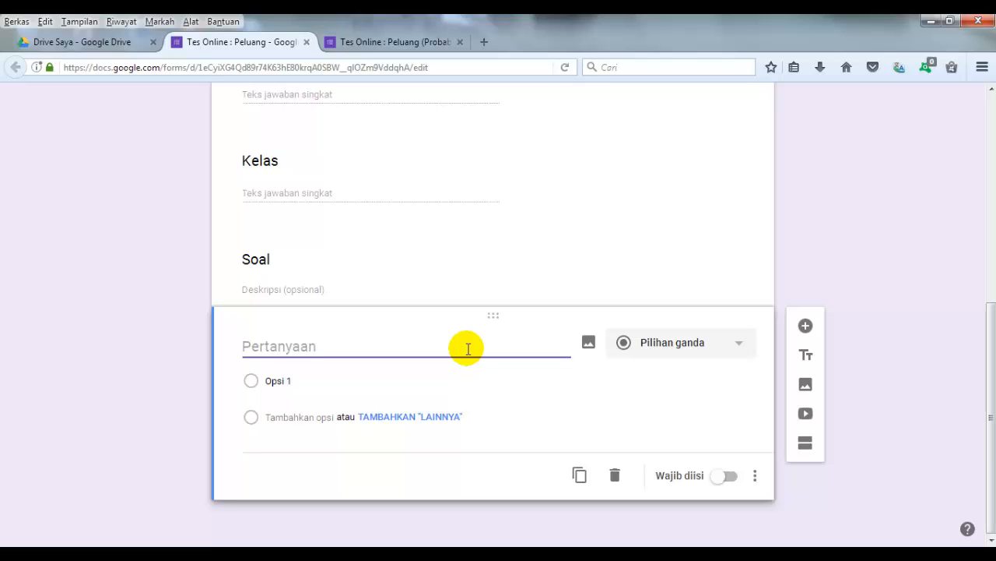
Enter the question text "Susunan objek-objeck yang memperhatikan urutannya adalah" in the empty question under Soal
type("S")
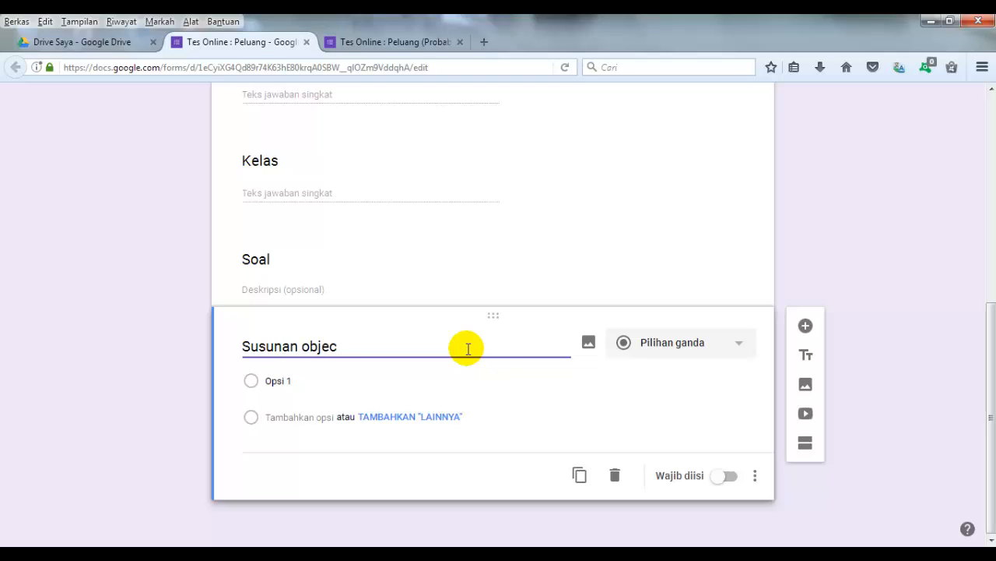
type("usunan objek-objeck yang")
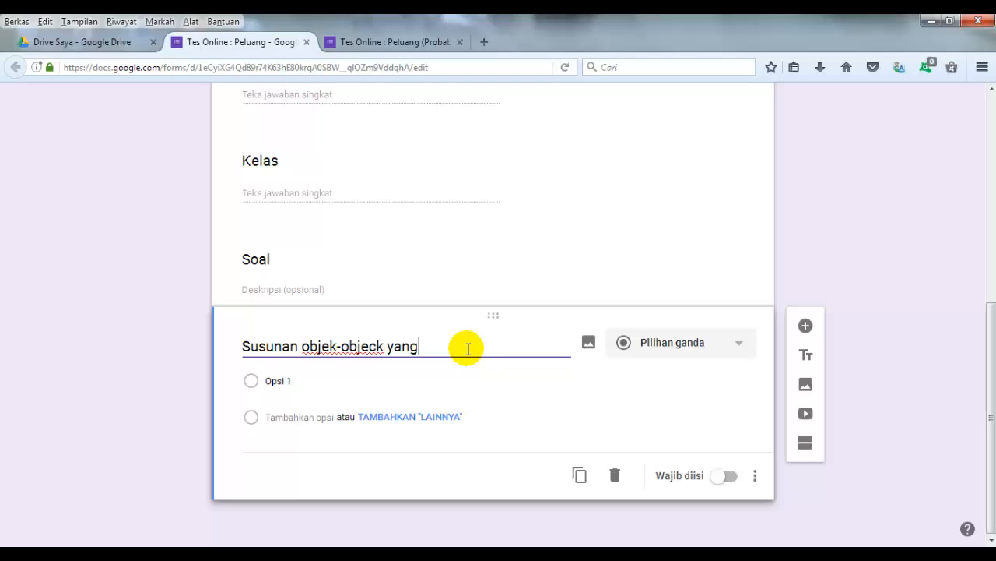
type(" memperhatikan urut")
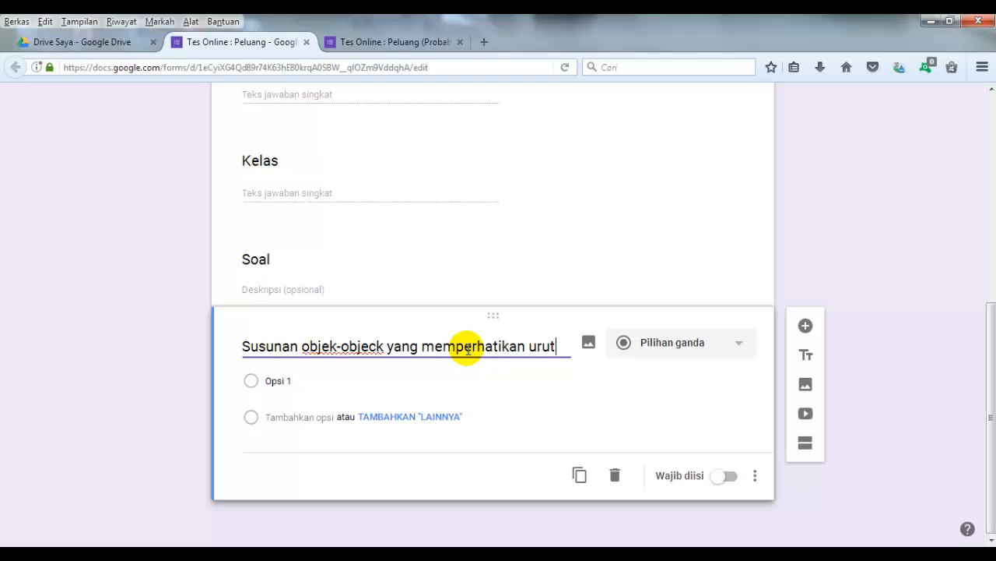
type("annya")
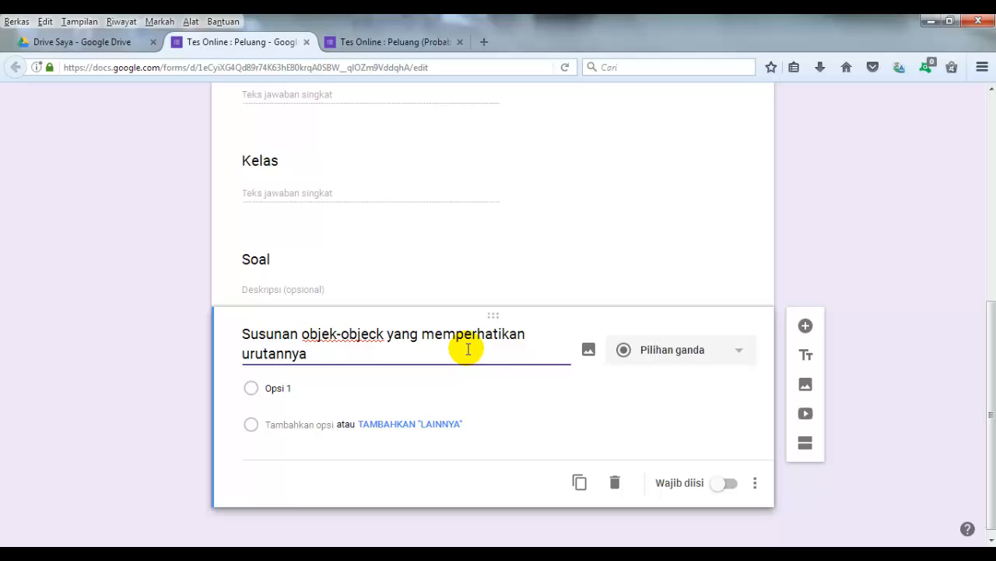
type(" adalah")
Correct "objeck" to "objek" in the question text, insert "atau unsur-unsur" before "yang", and end the text with "...."
left_click(374, 333)
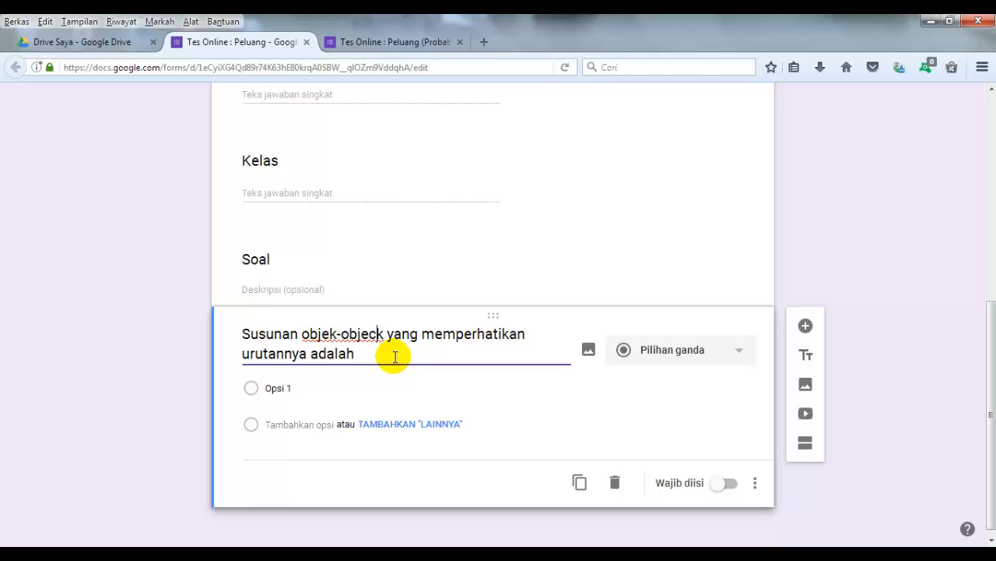
key("BackSpace")
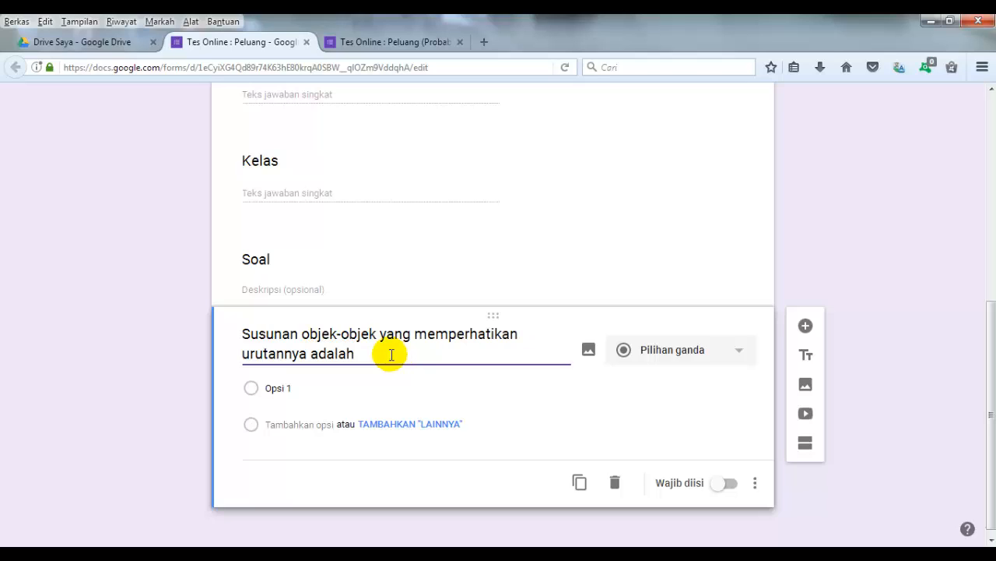
left_click(382, 334)
type("atau unsur")
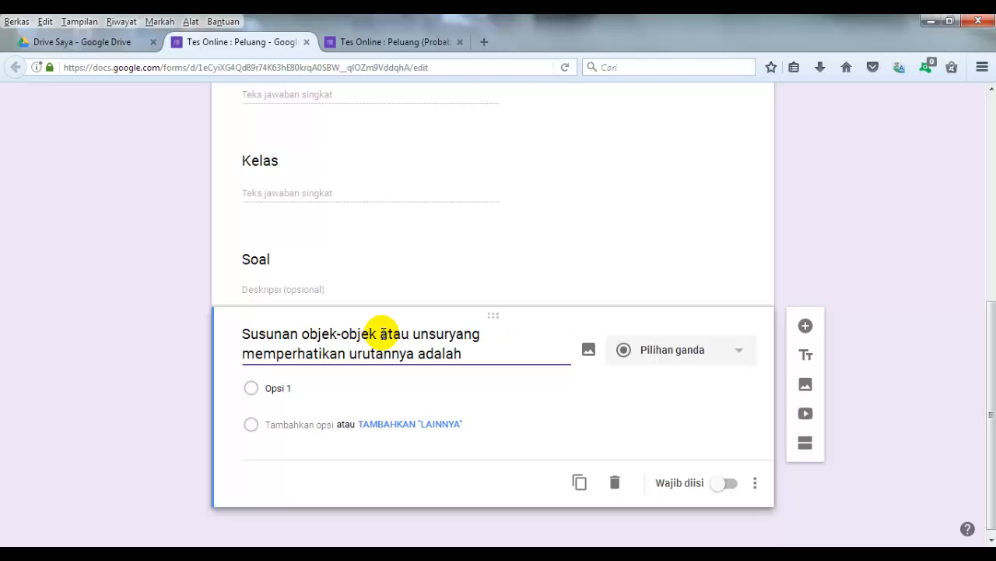
type("-unsur")
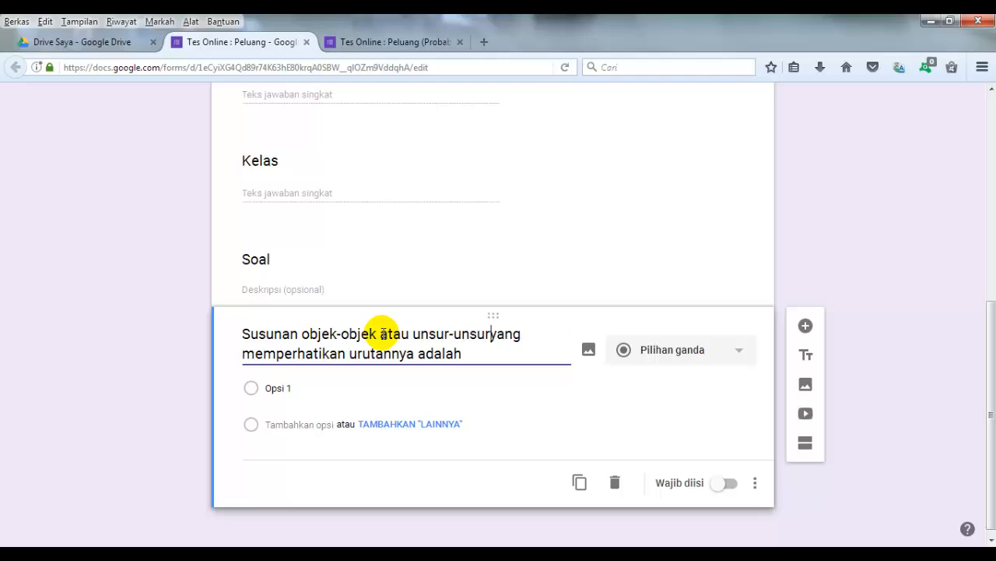
left_click(471, 360)
type("....")
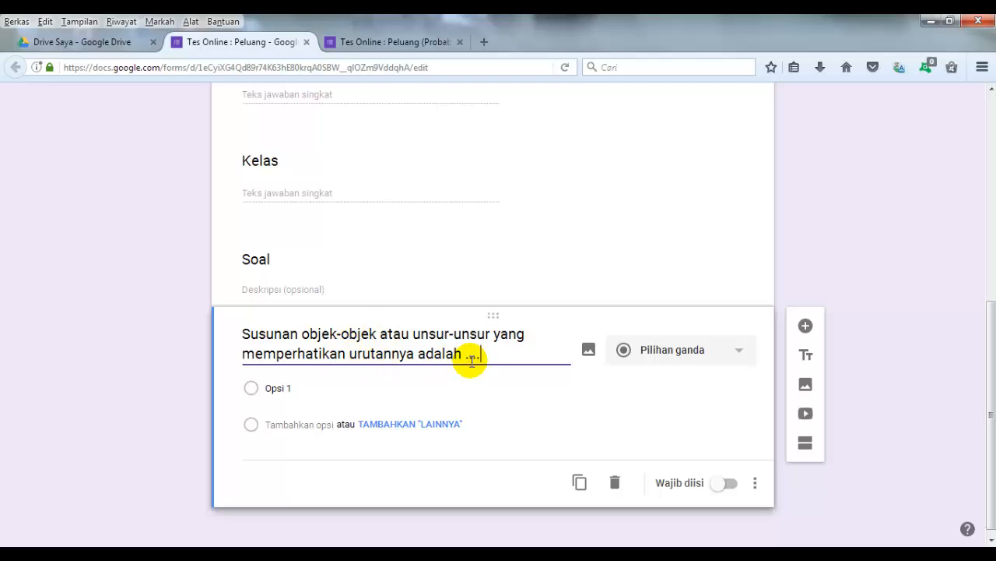
Choose the answer type Pilihan ganda for the question and name its first option "Permutasi"
left_click(738, 351)
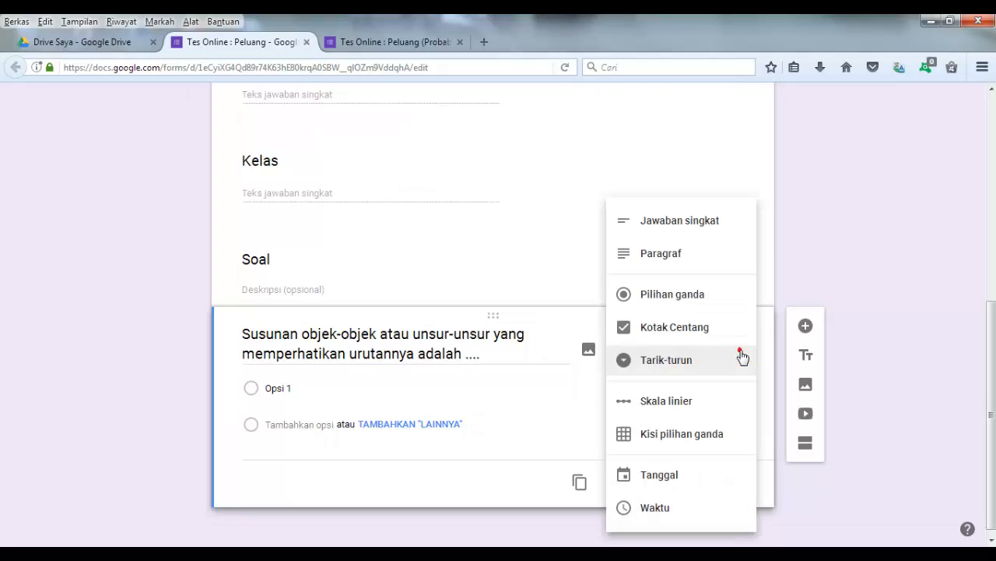
left_click(689, 302)
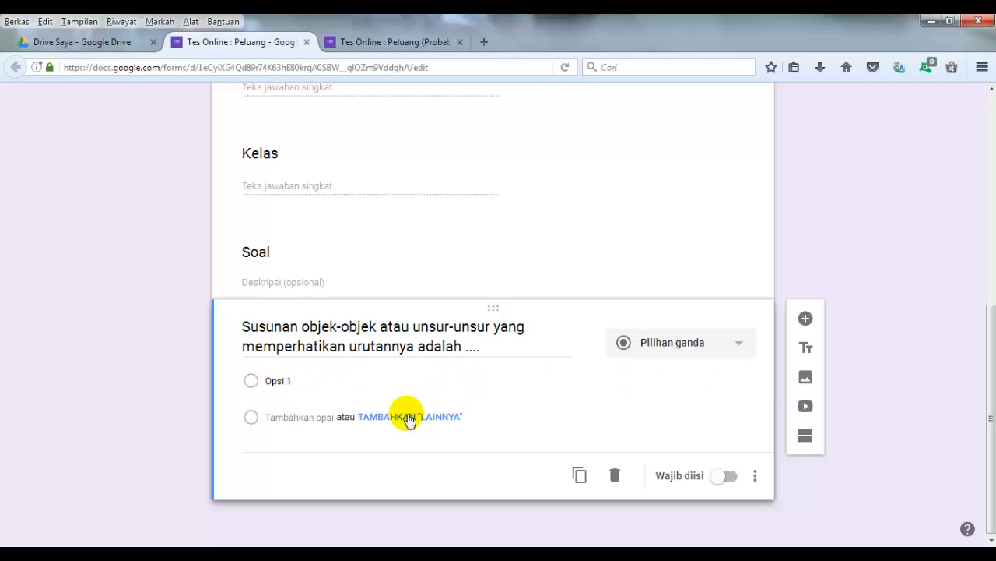
left_click(296, 381)
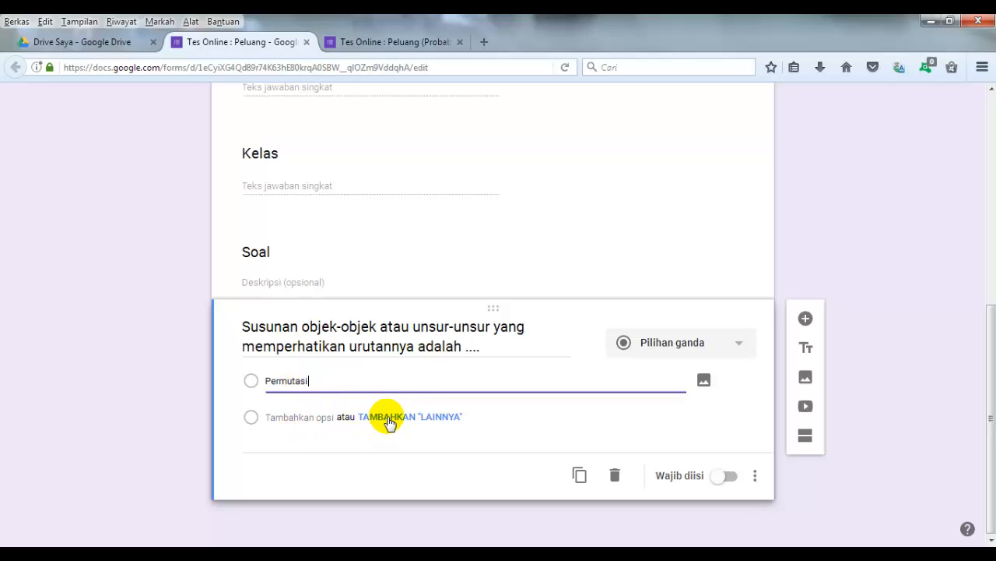
Add a "Lainnya" choice to the question and a second answer option named "Kombinasi"
left_click(389, 421)
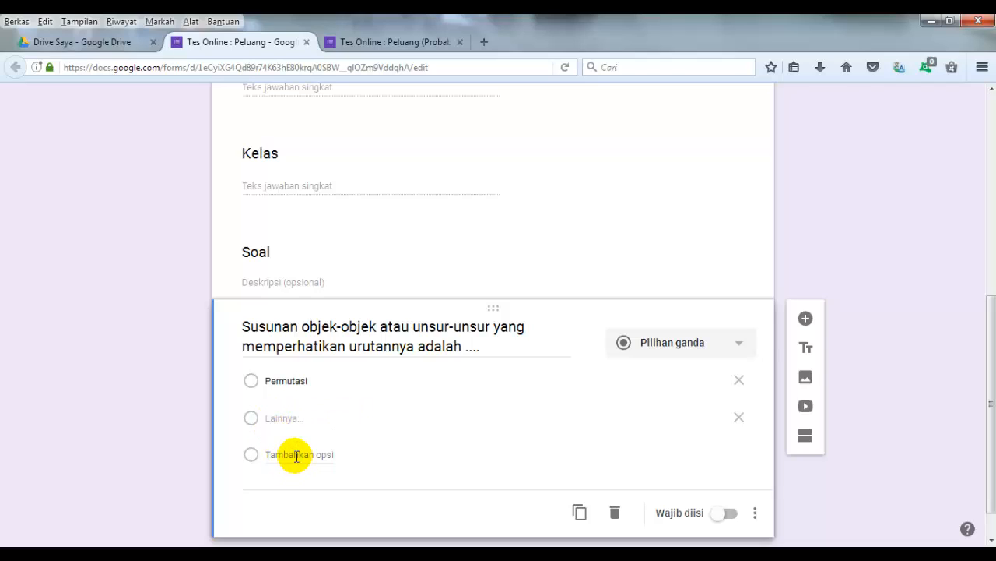
left_click(292, 455)
left_click(289, 419)
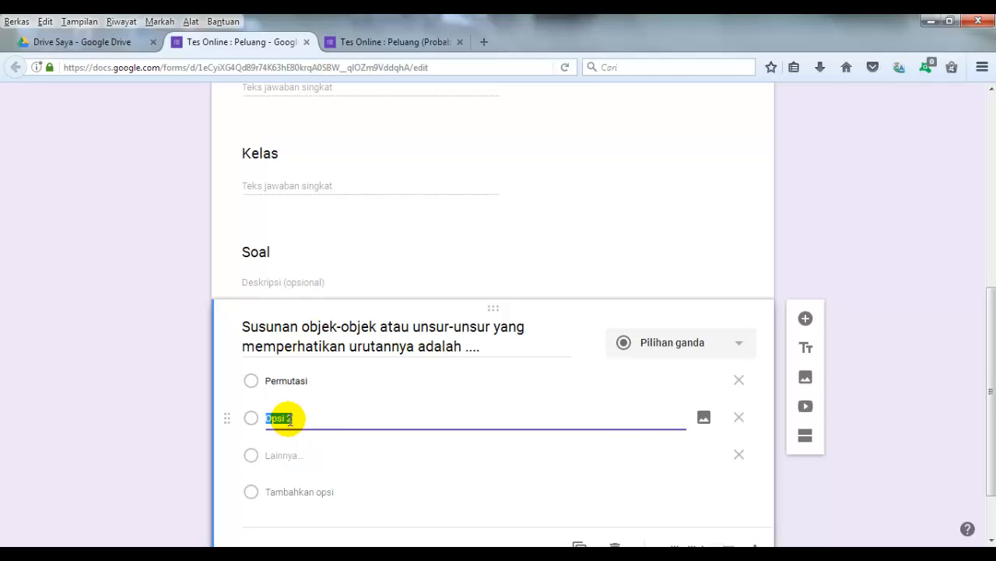
key("BackSpace")
Add three more answer options below Kombinasi, named "Campuran", "Peluang" and "Frekuensi Harapan"
left_click(294, 493)
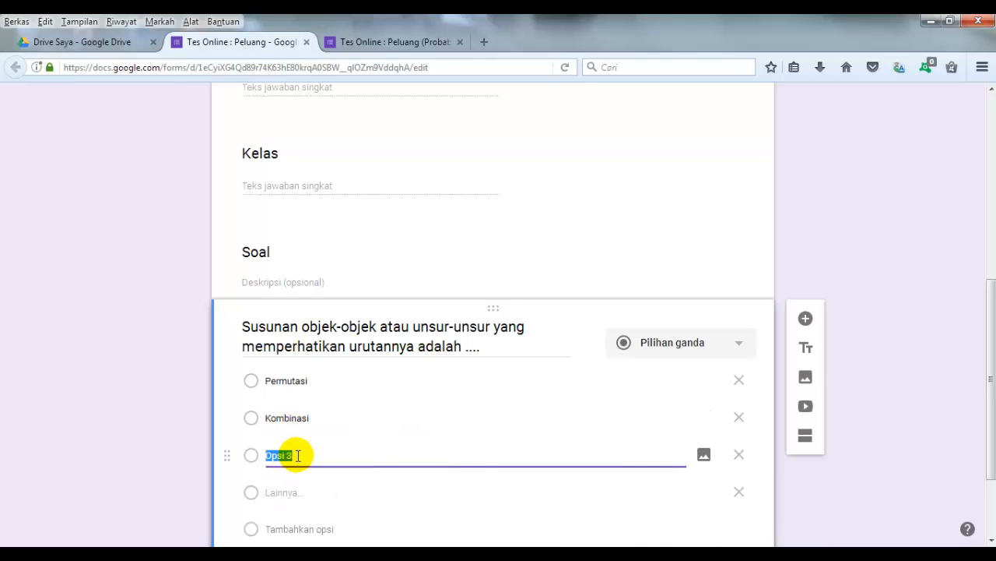
scroll(990, 420, "down", 2)
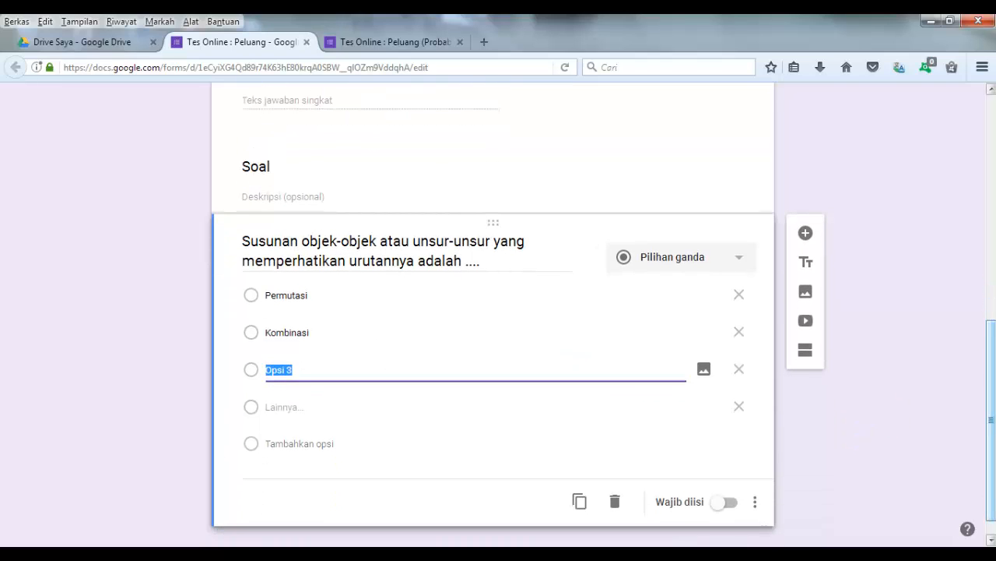
type("Campuran")
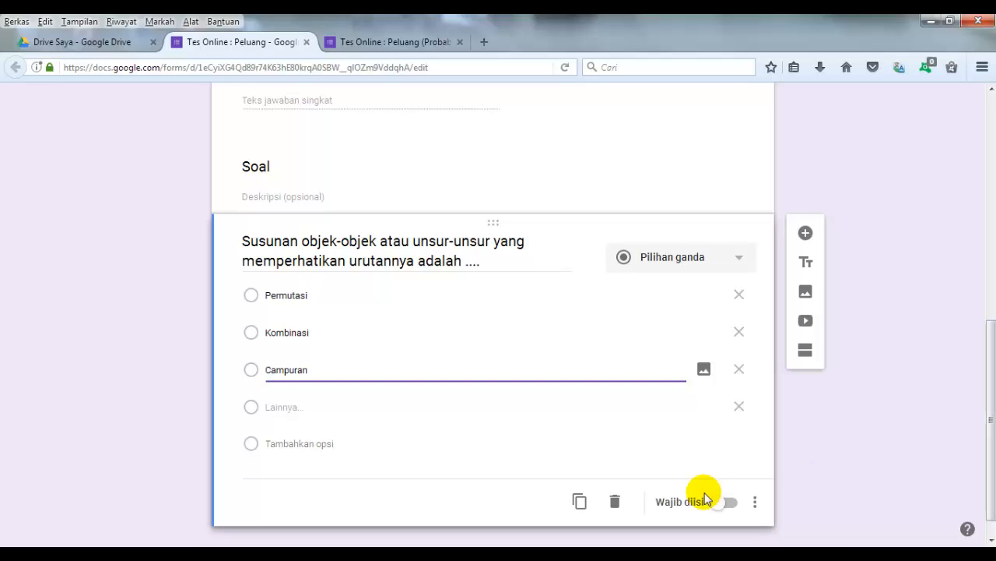
left_click(326, 445)
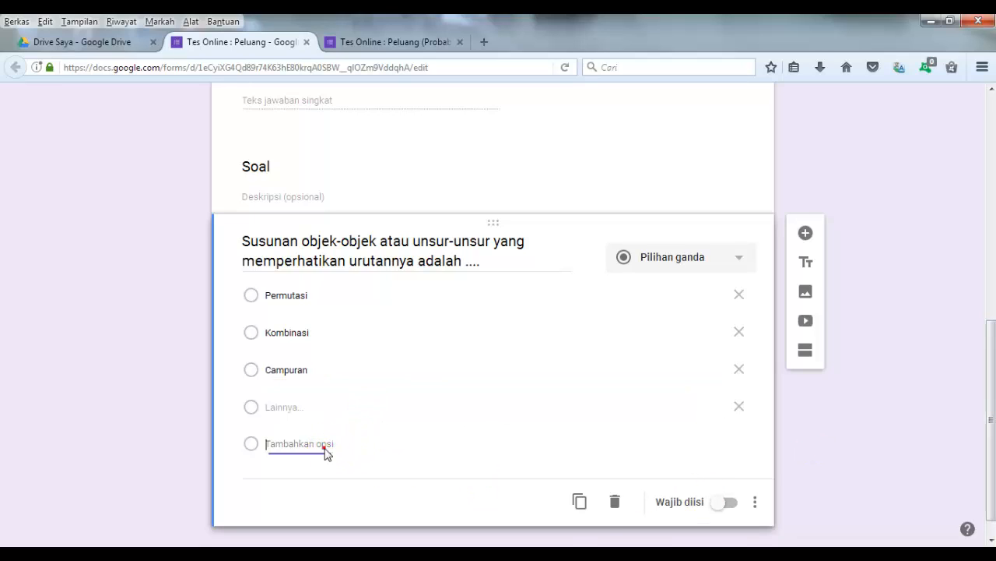
type("Pe")
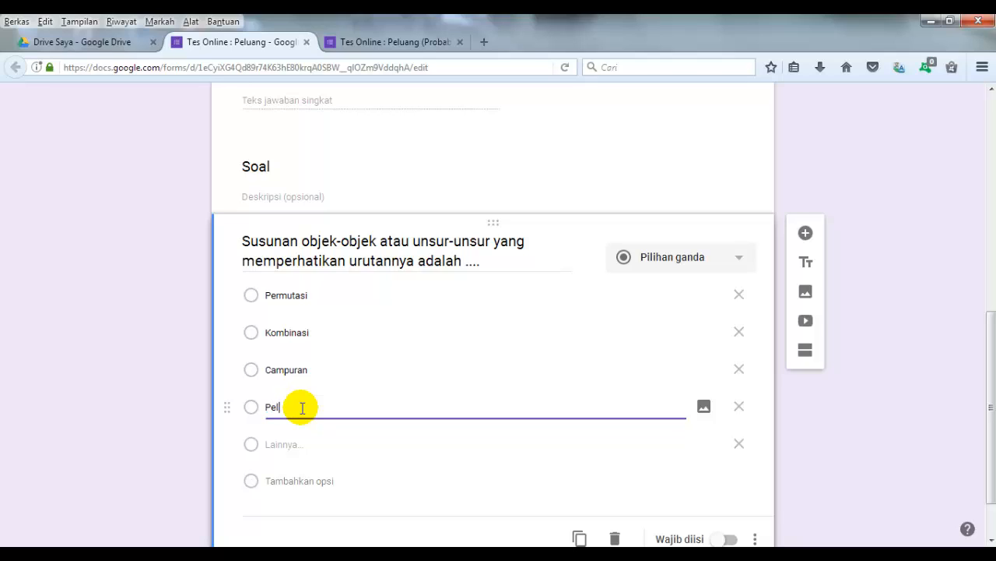
type("luang")
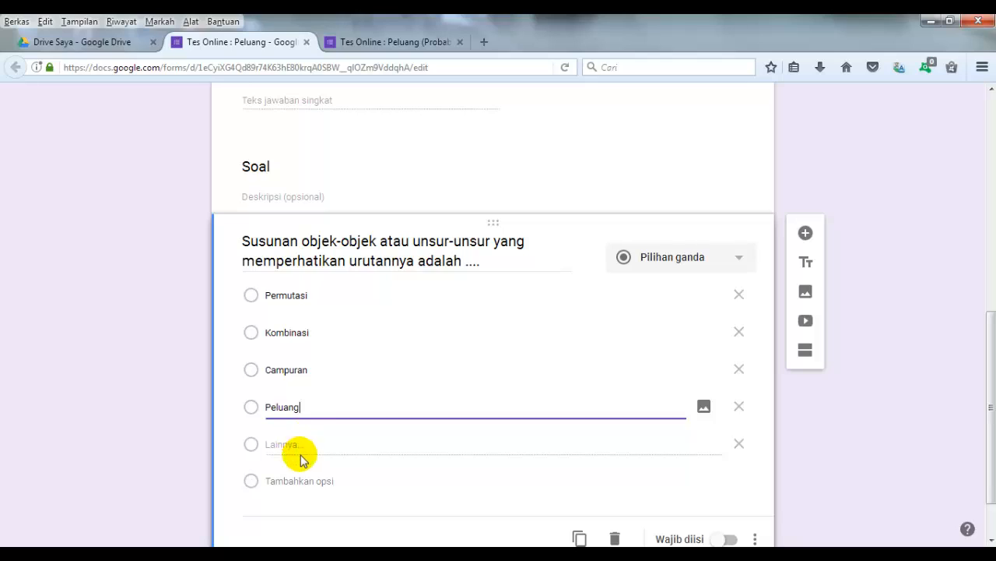
left_click(317, 481)
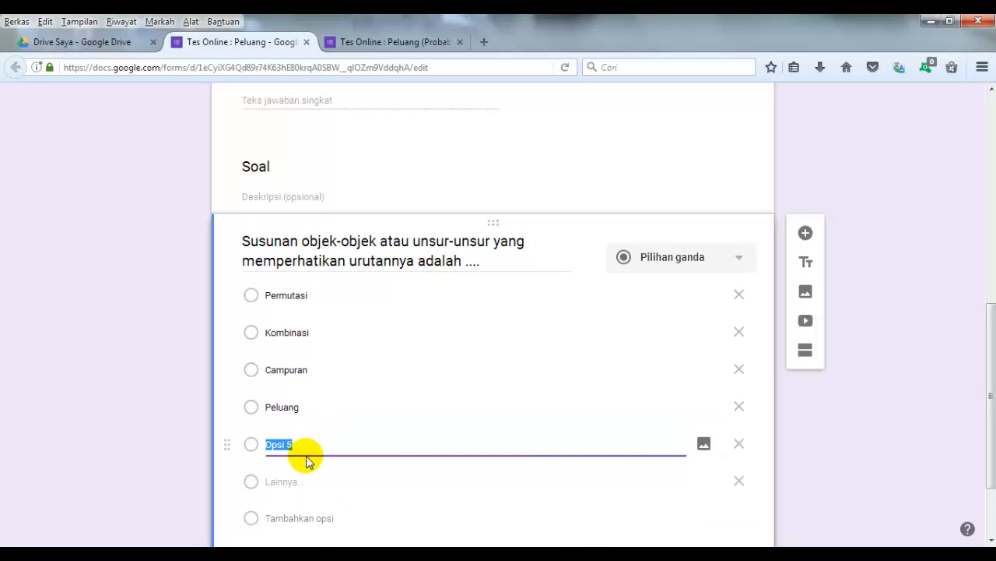
type("Frekuen")
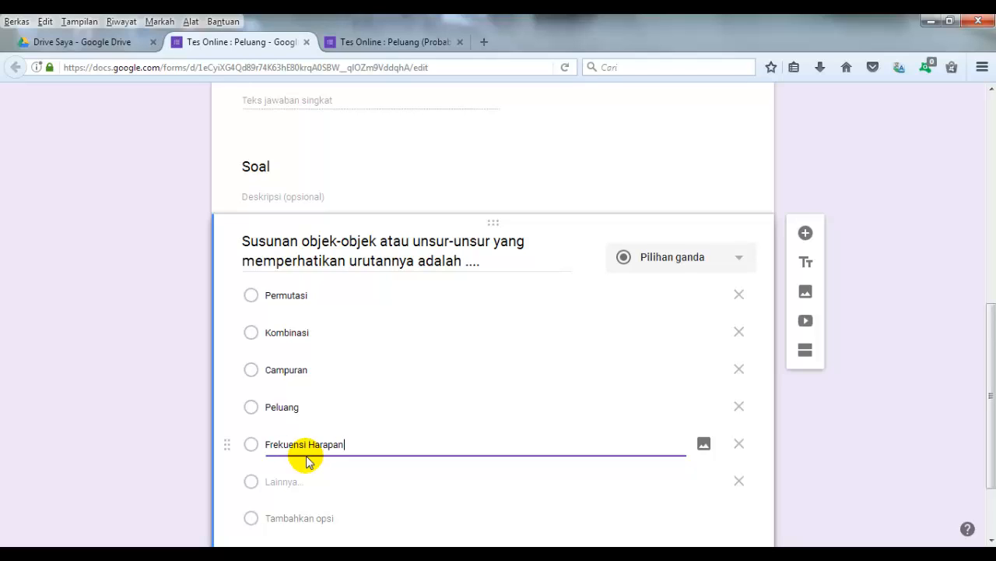
Remove the "Lainnya" choice from the question's answer options and deselect the option text
scroll(390, 295, "down", 2)
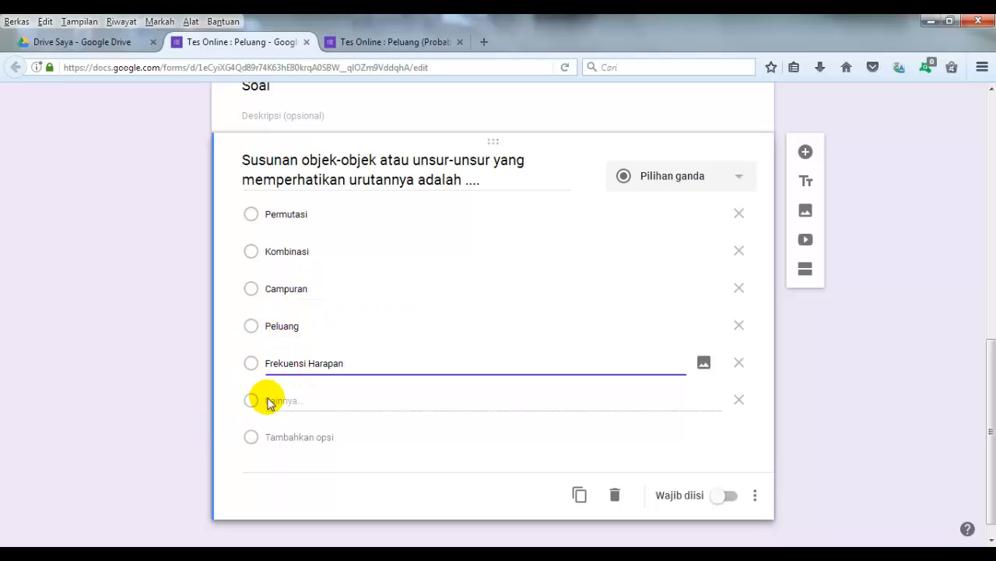
left_click(740, 400)
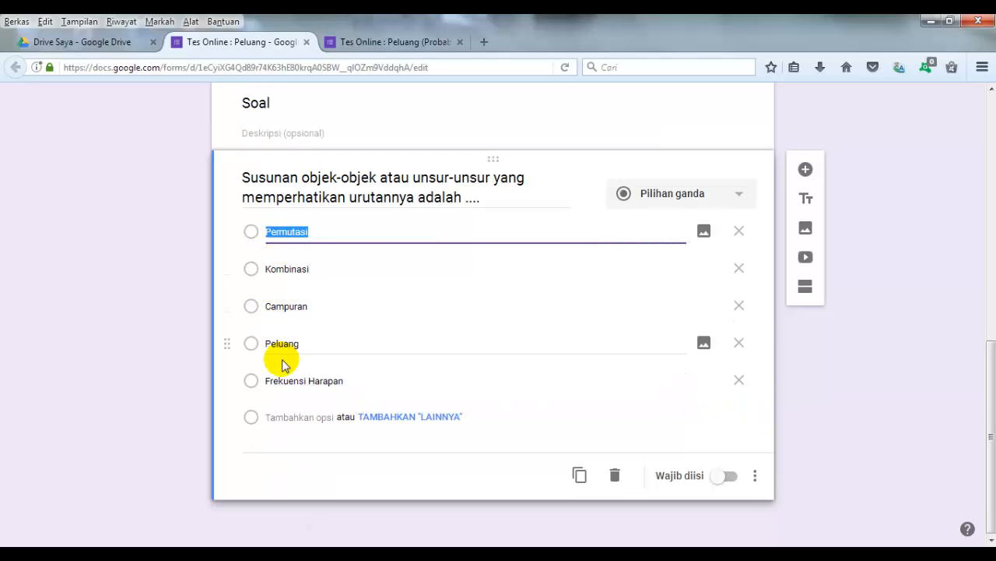
left_click(884, 364)
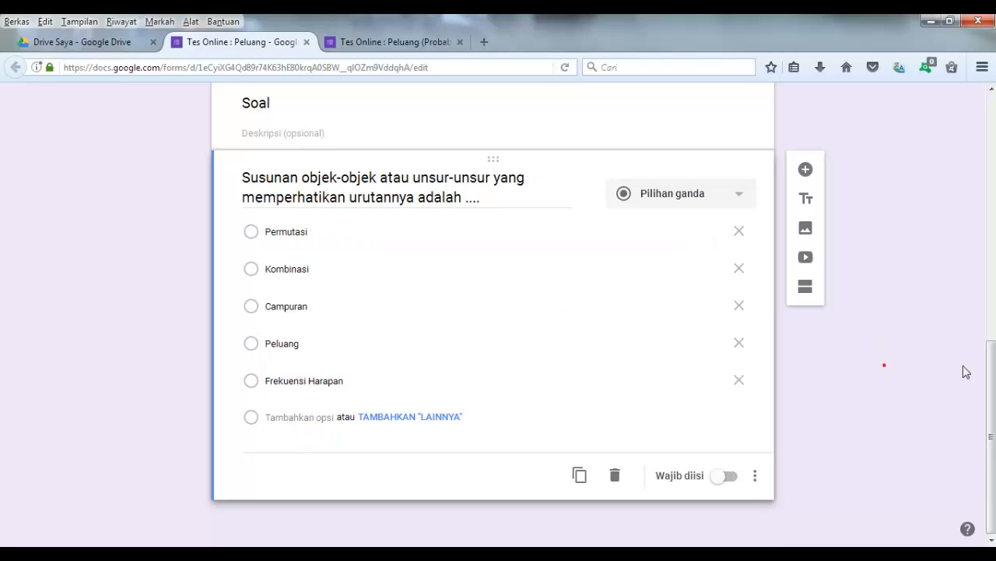
Reload the form preview, test the question's answer choices Permutasi and Kombinasi, and return to the question in the form editor
left_click_drag(991, 392, 919, 125)
left_click(410, 45)
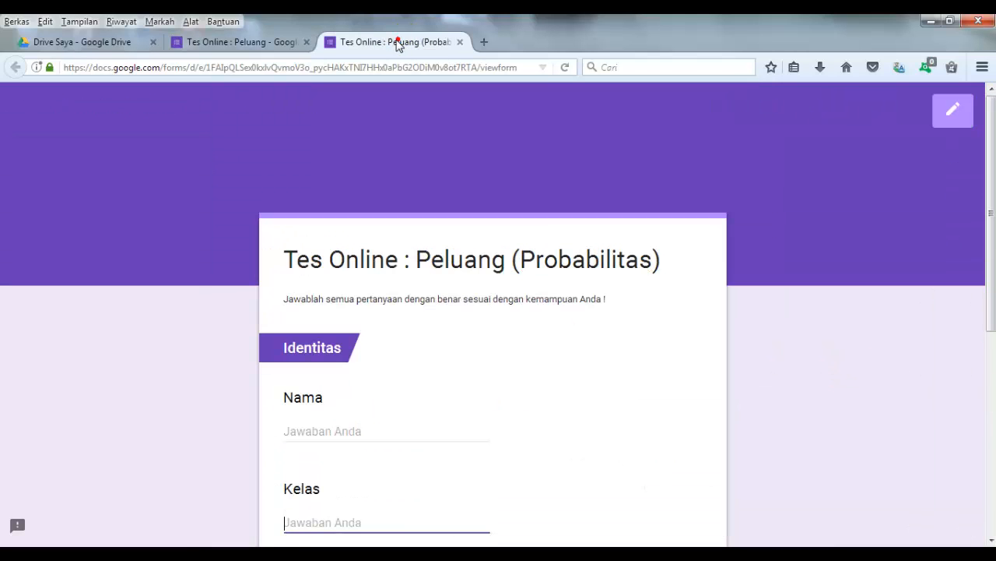
left_click(566, 67)
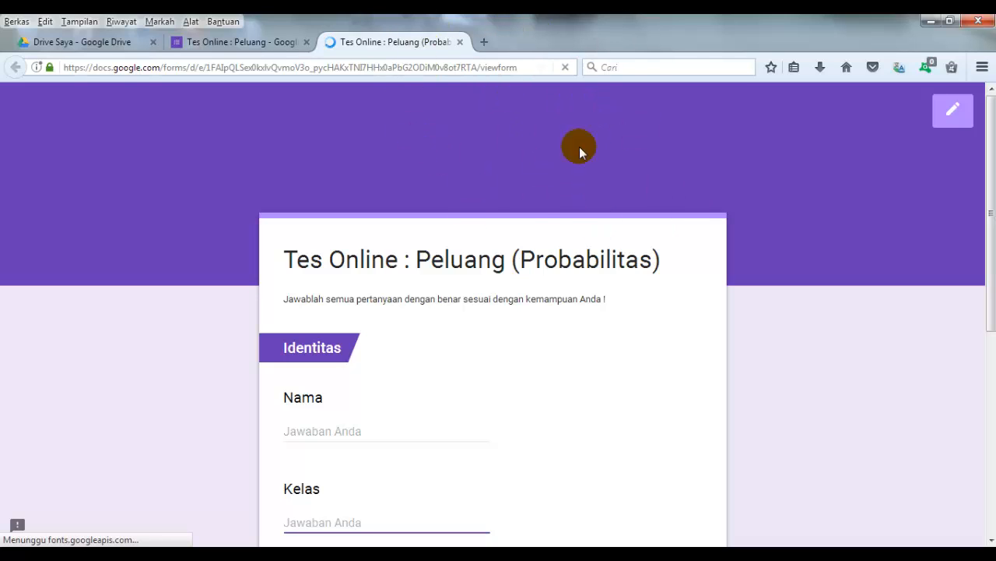
scroll(547, 248, "down", 3)
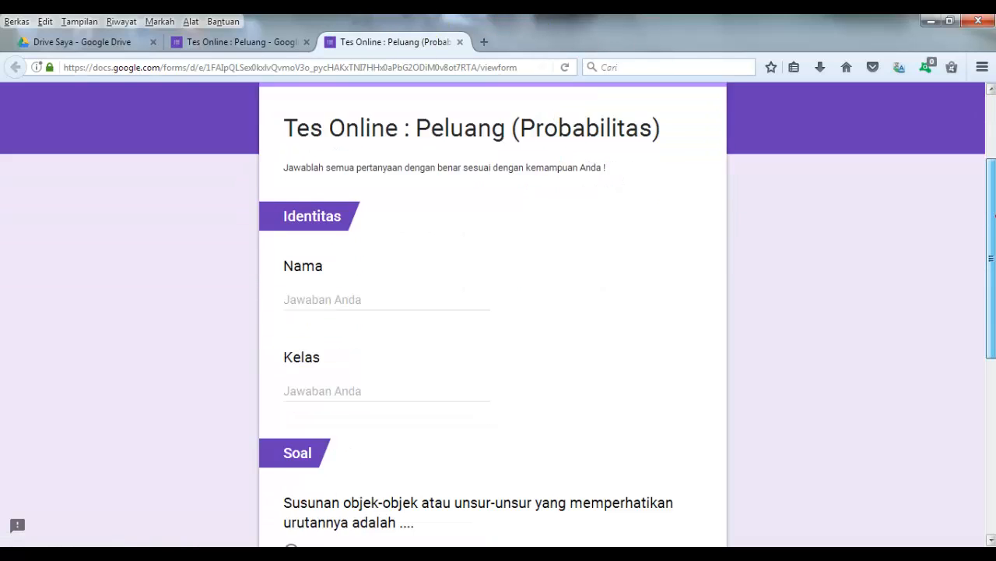
scroll(516, 153, "up", 1)
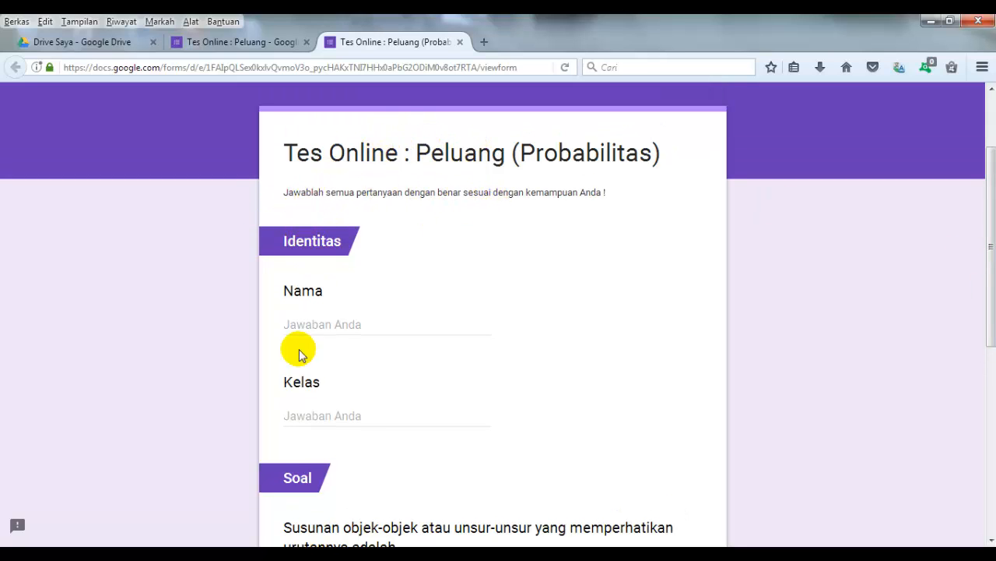
scroll(498, 311, "down", 5)
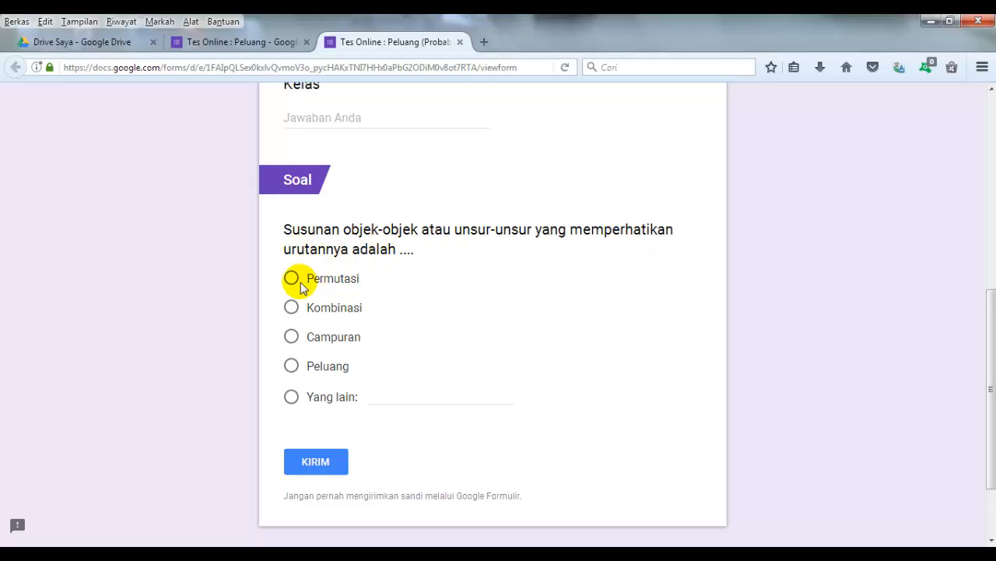
left_click(291, 278)
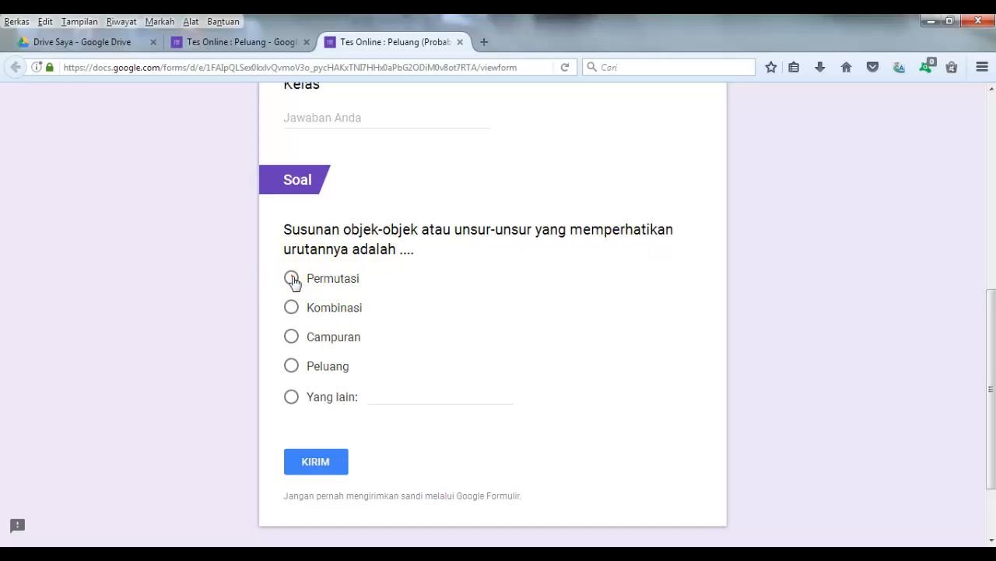
left_click(291, 309)
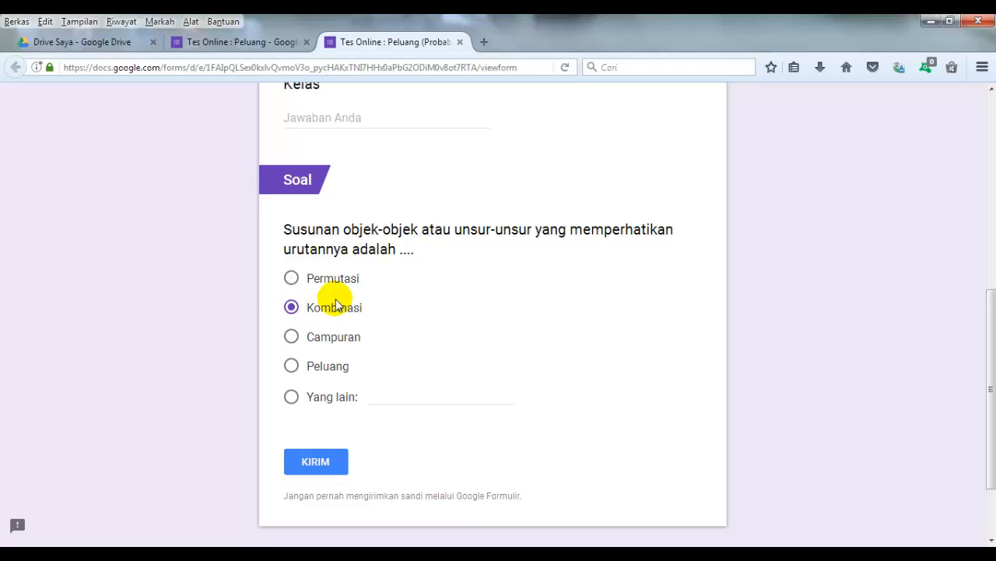
left_click_drag(993, 305, 989, 166)
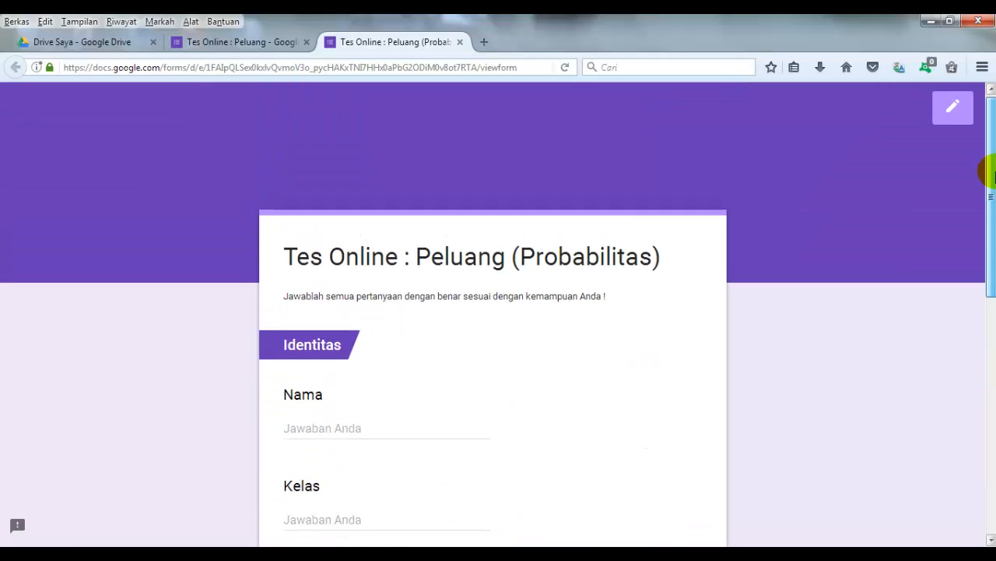
left_click(249, 40)
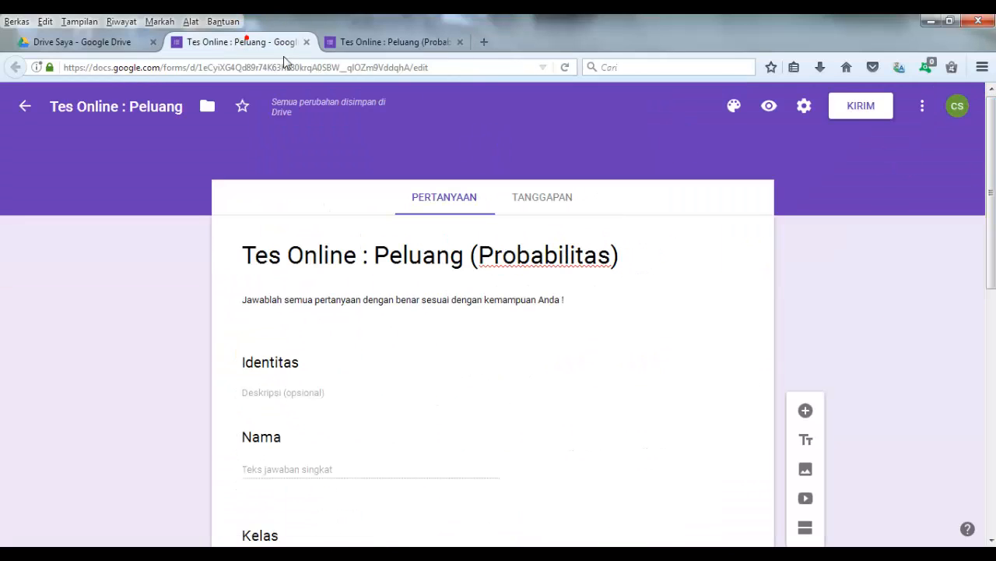
scroll(499, 311, "down", 10)
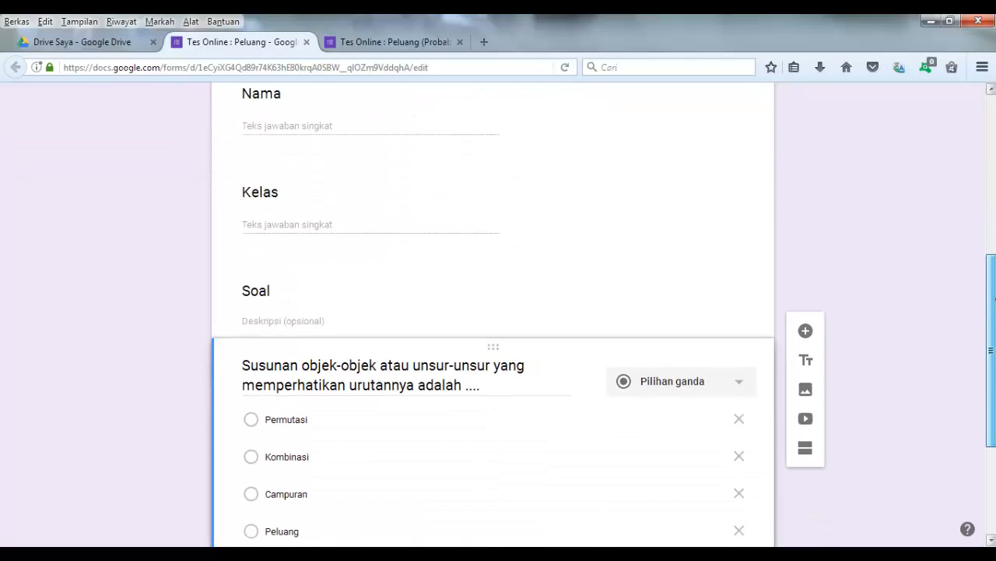
scroll(498, 311, "down", 2)
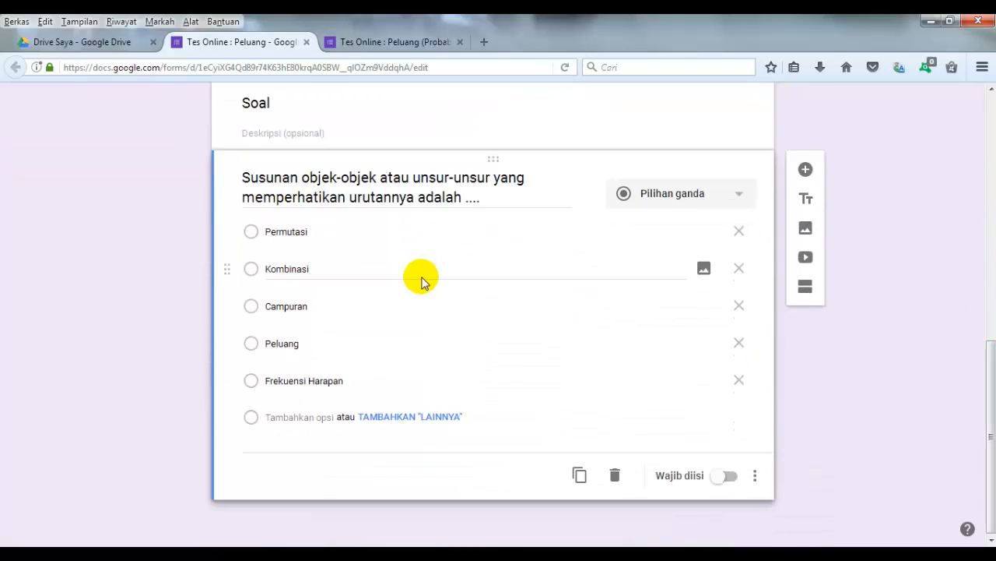
left_click(243, 181)
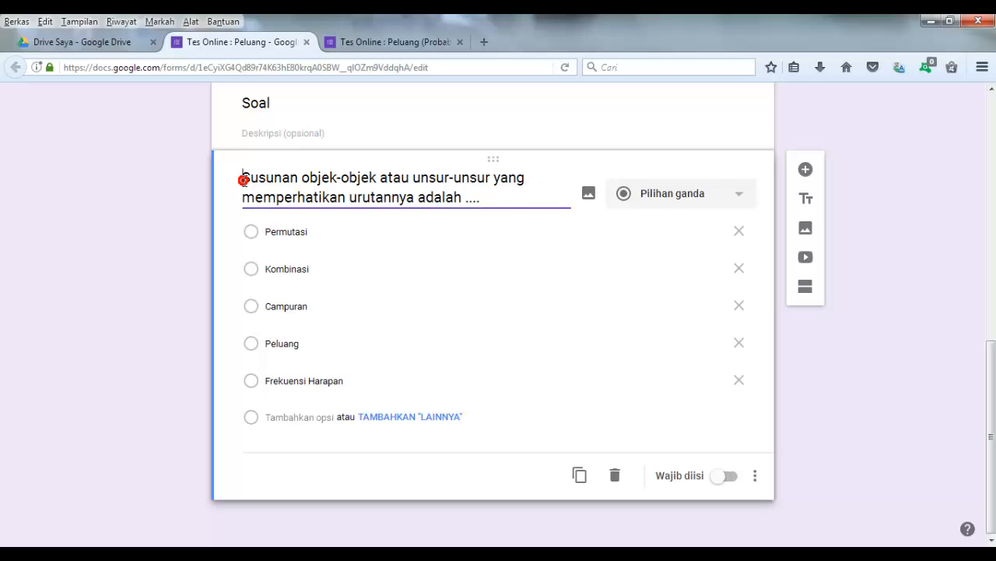
type("1.")
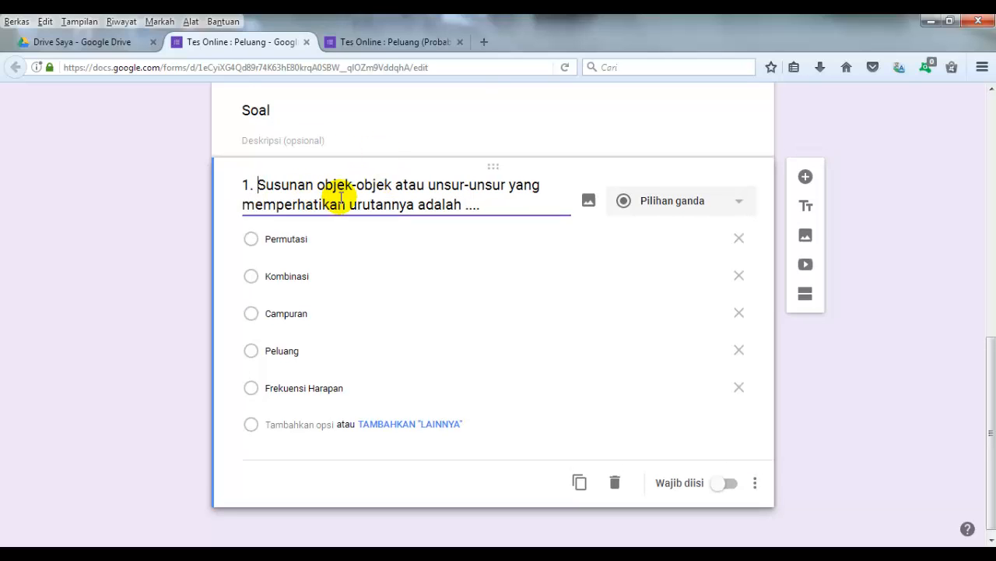
key("BackSpace")
key("BackSpace")
key("BackSpace")
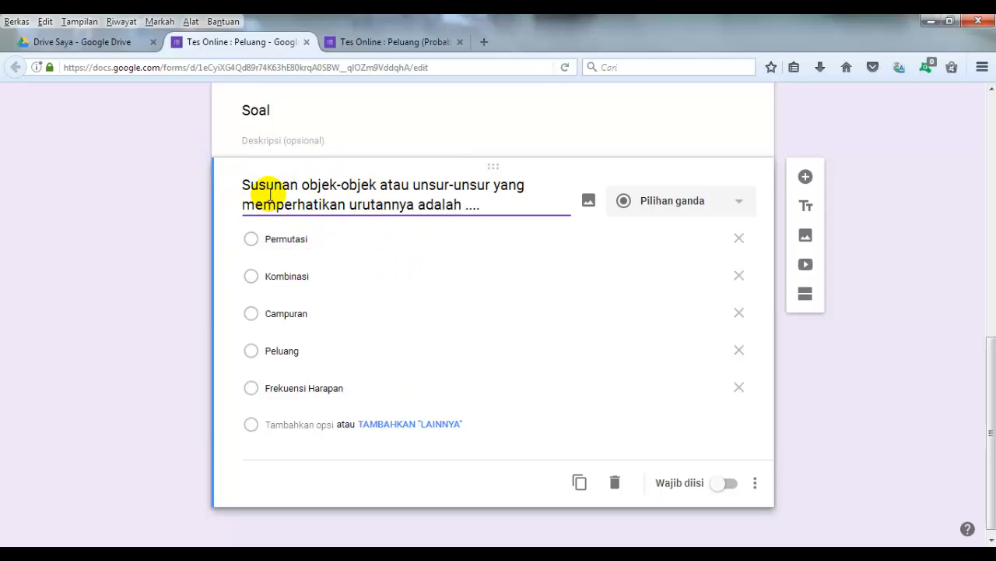
Add a new question below the first one reading "Susunan objeck-objek atau unsur-unsur yang tidak memperhatikan urutannya adalah ...."
left_click(806, 178)
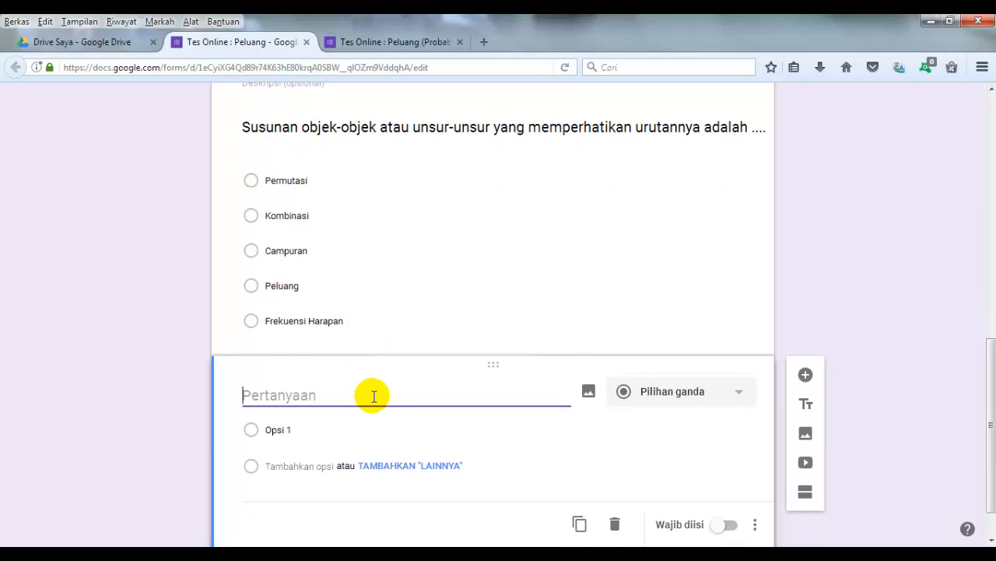
type("Susunan onjec")
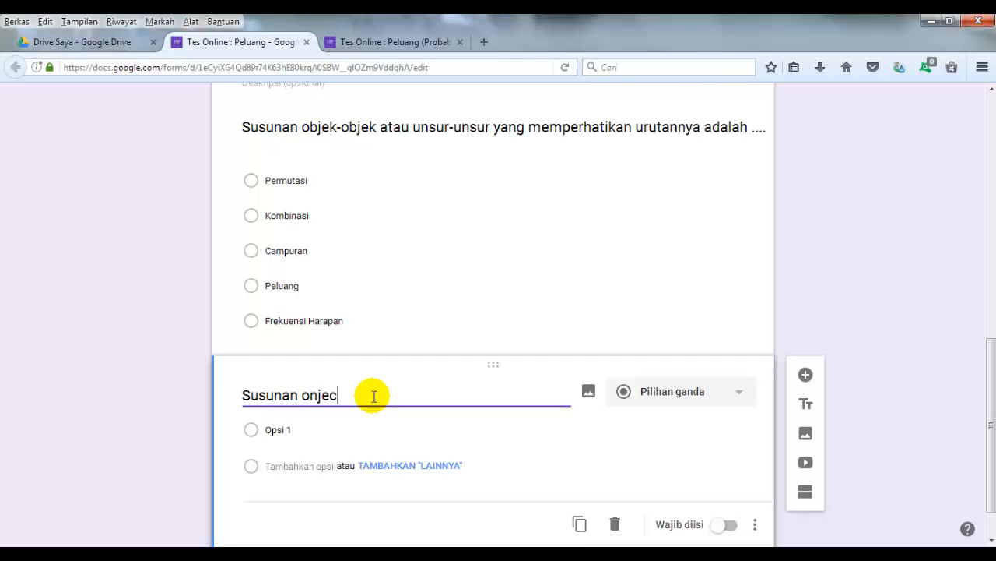
key("BackSpace")
key("BackSpace")
key("BackSpace")
key("BackSpace")
type("bjeck-objek ")
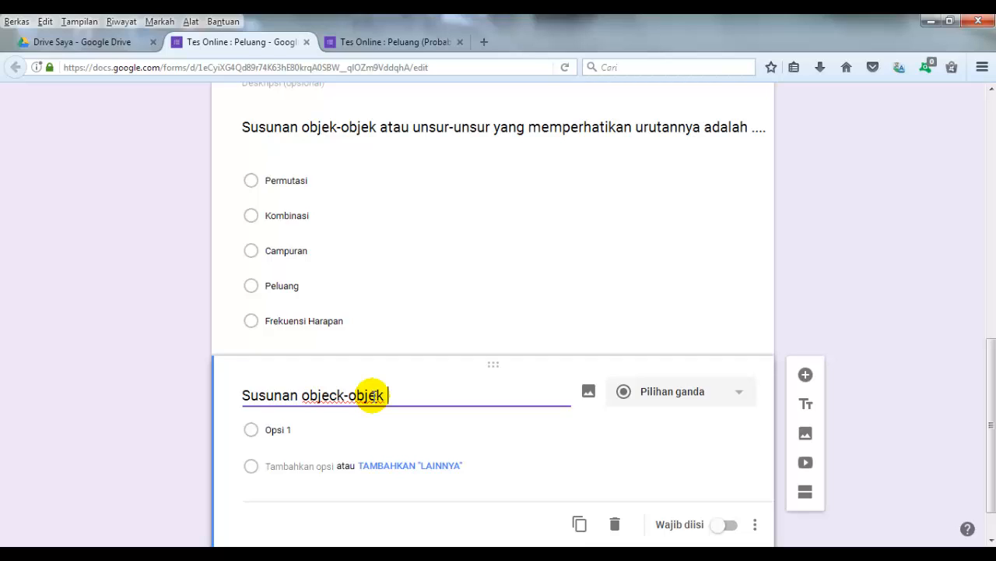
type("atau unsur-u")
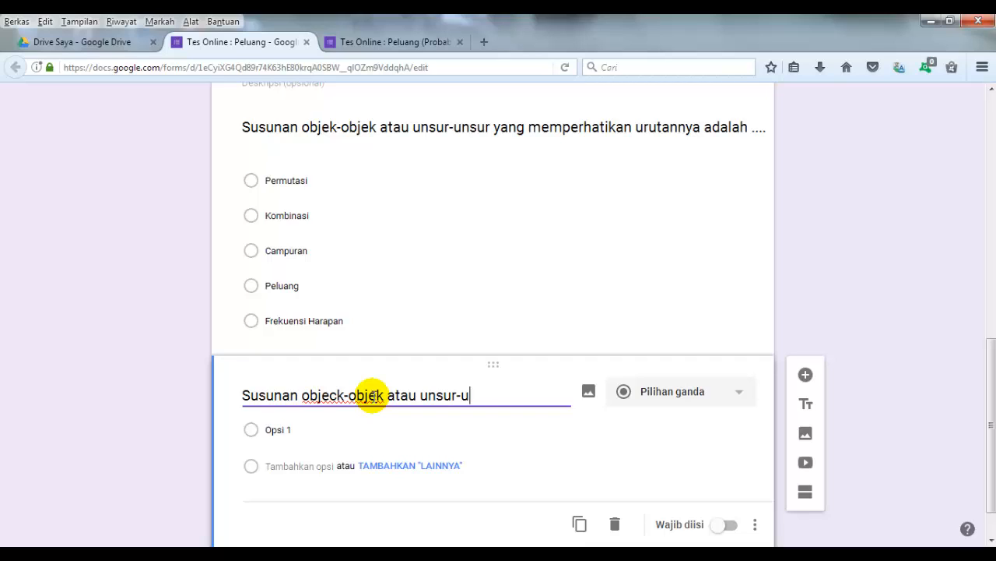
type("nsur yang")
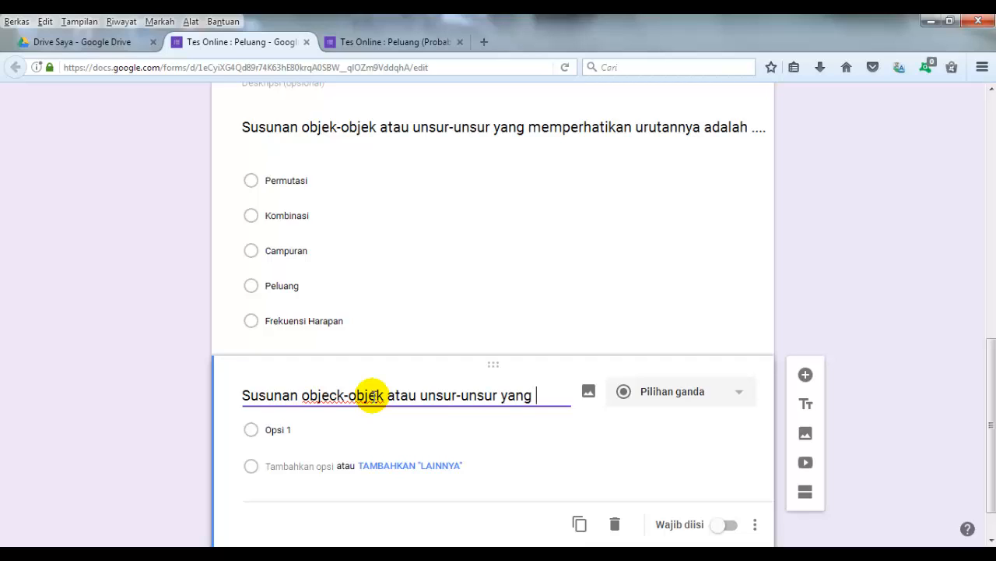
type(" tidak mempe")
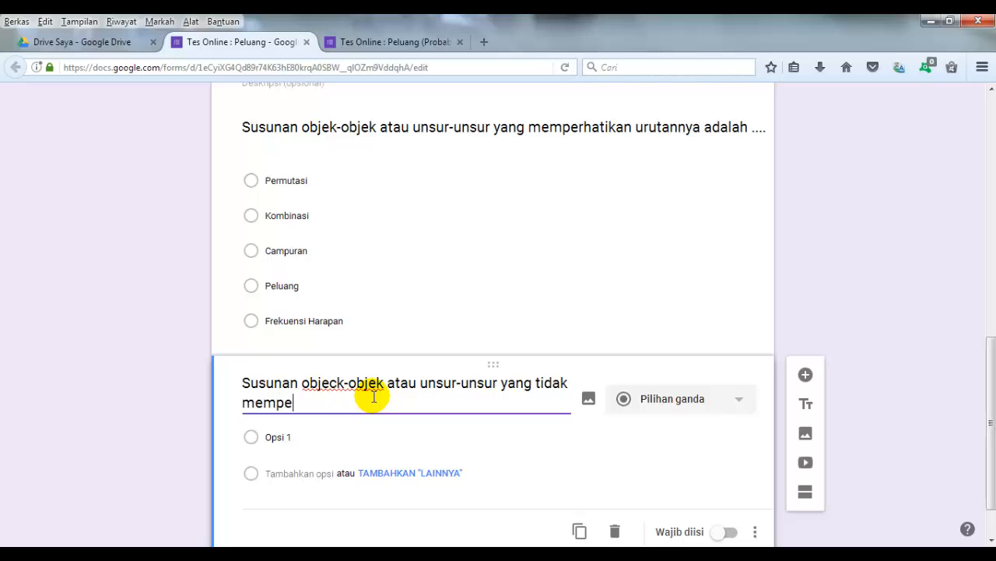
type("rhatikan urut")
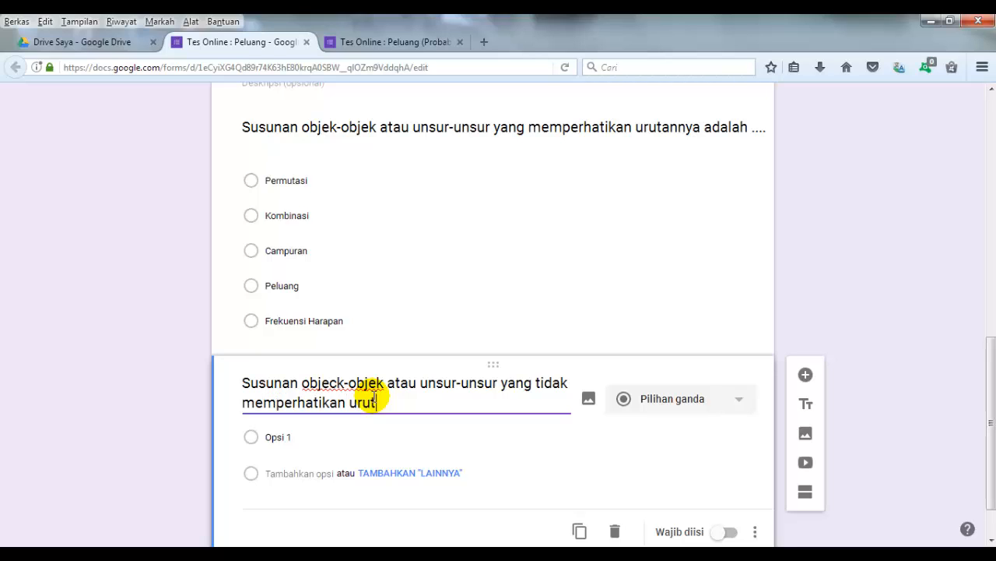
type("annya adalah ....")
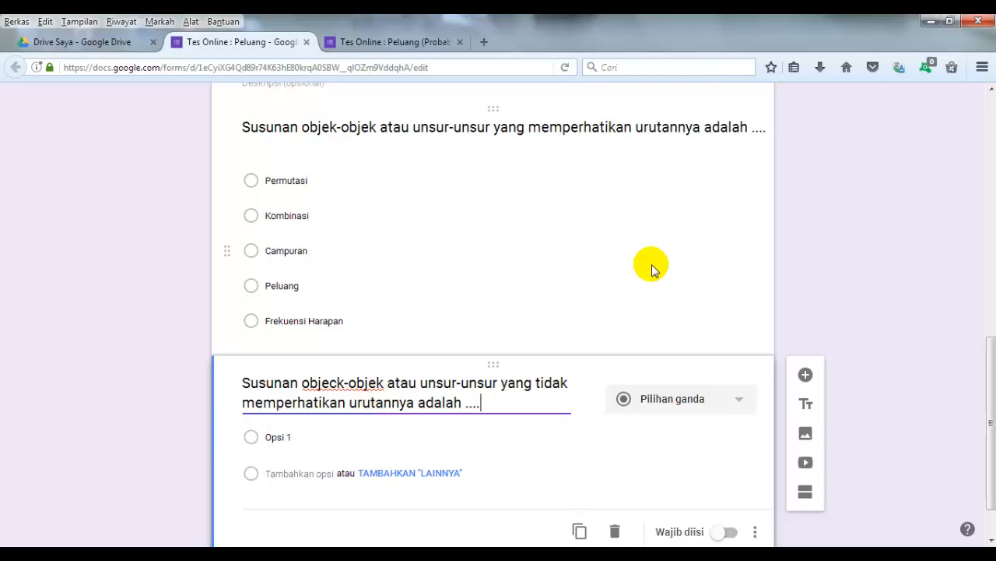
Add a "Lainnya" choice to the second question and name its first two answer options "Permutasi" and "Kombinasi"
left_click_drag(995, 346, 994, 369)
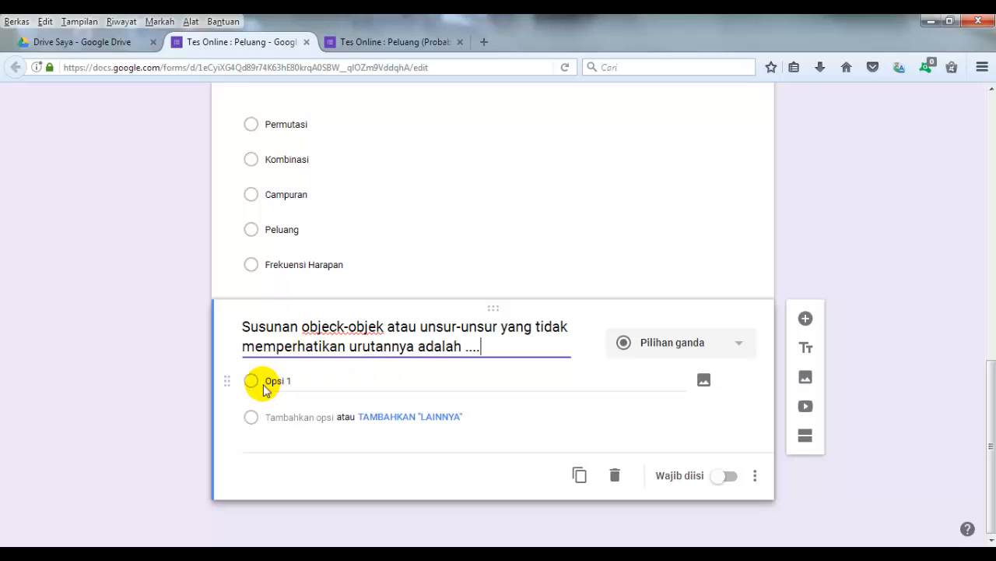
left_click(417, 418)
left_click(306, 381)
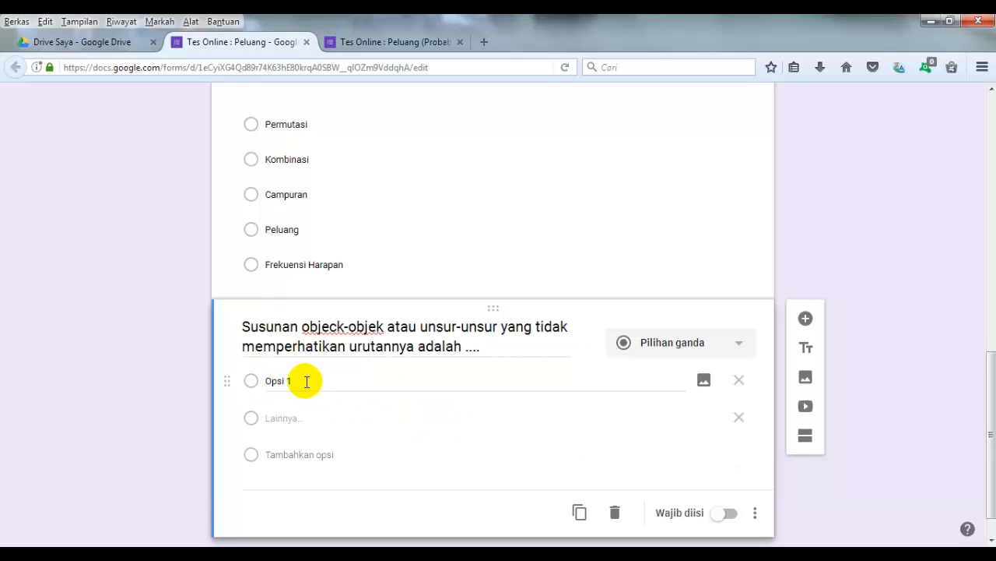
key("BackSpace")
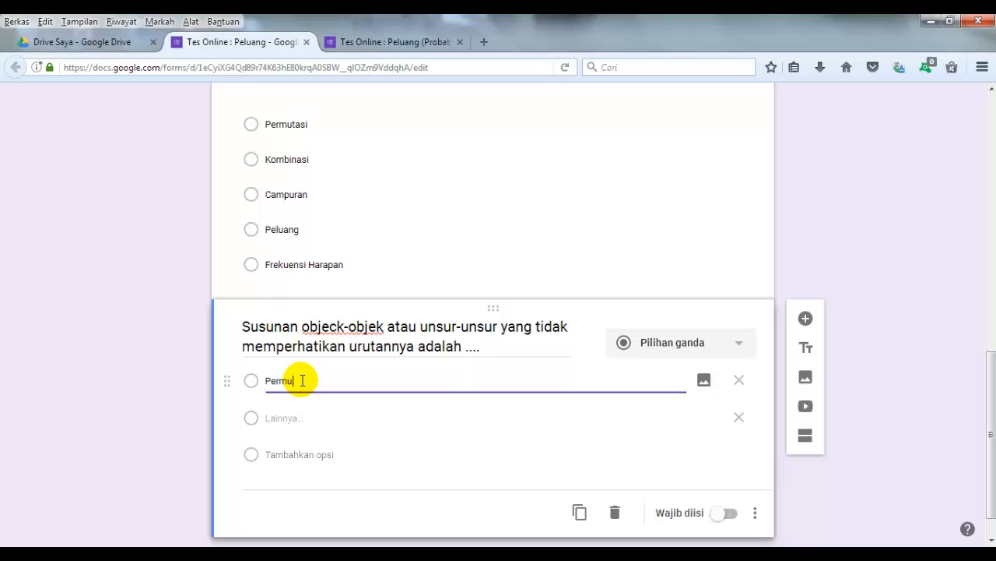
left_click(285, 455)
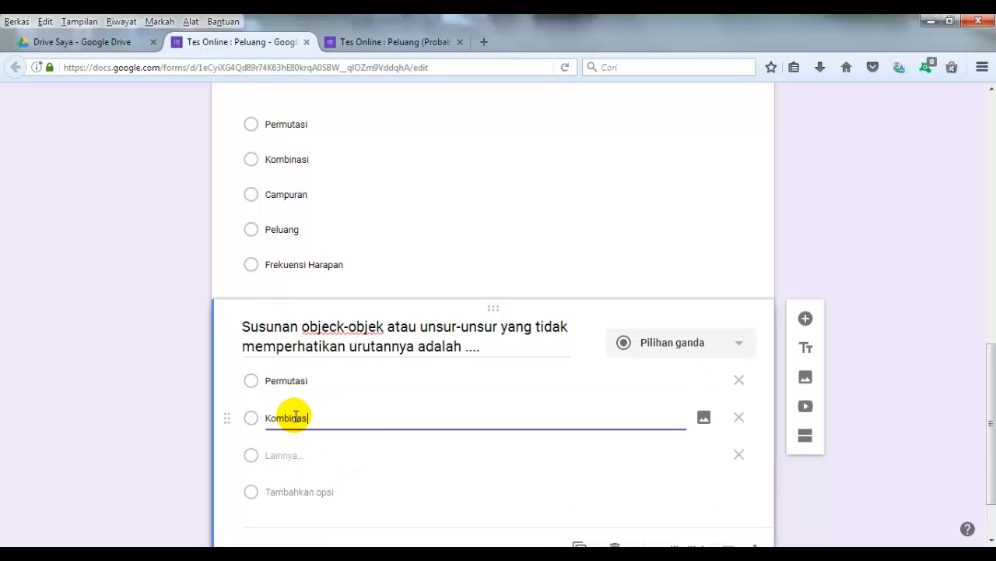
Add the options "Campuran", "Peluang" and "Frekuensi Harapan" to the second question and remove its "Lainnya" choice
left_click(307, 490)
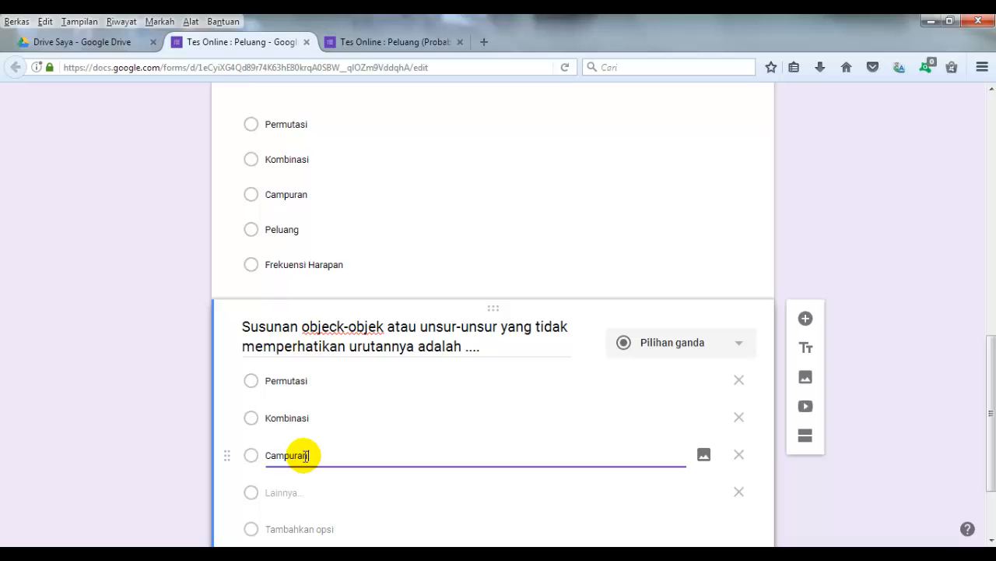
type("Campuran")
left_click(318, 529)
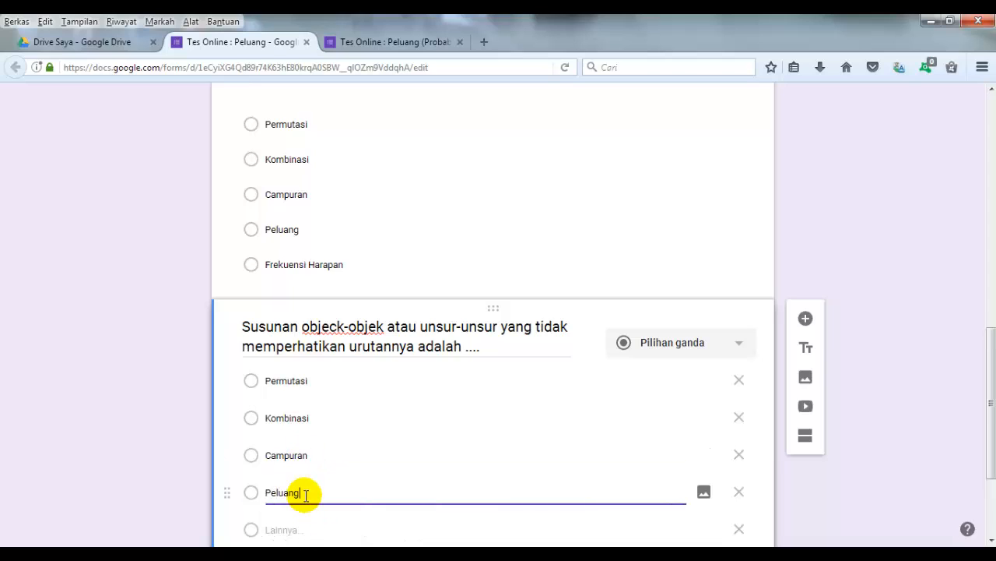
scroll(430, 359, "down", 3)
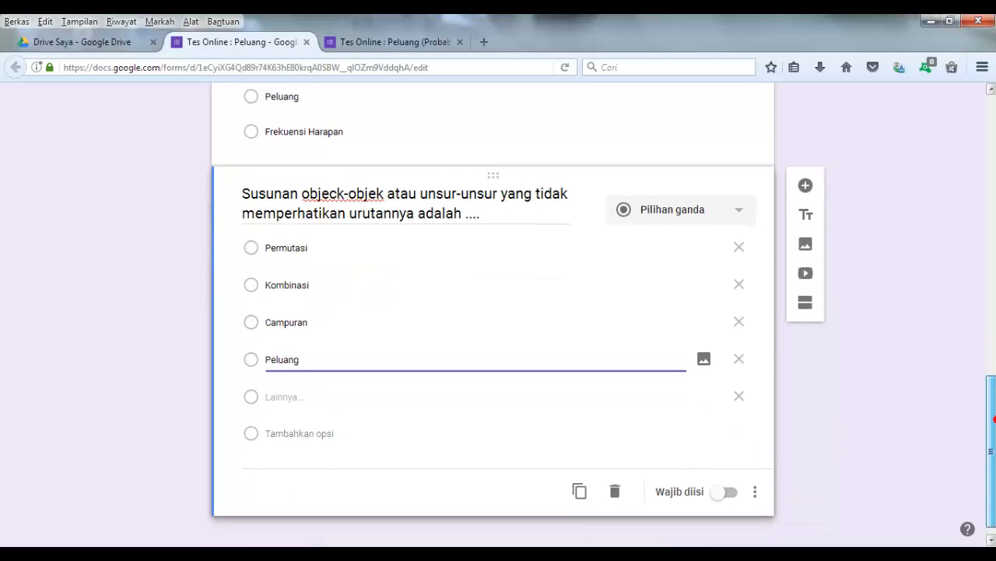
left_click(301, 417)
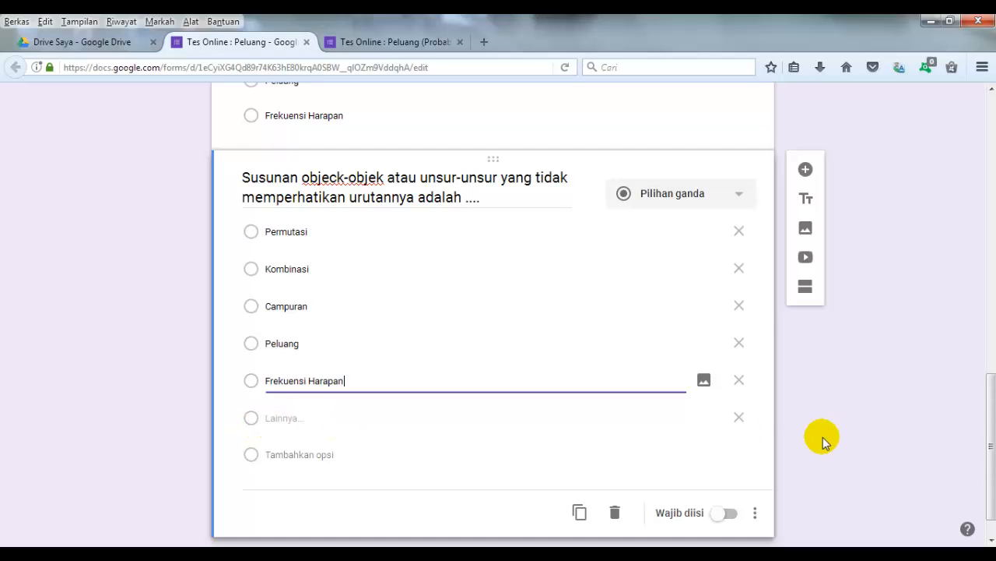
left_click(740, 420)
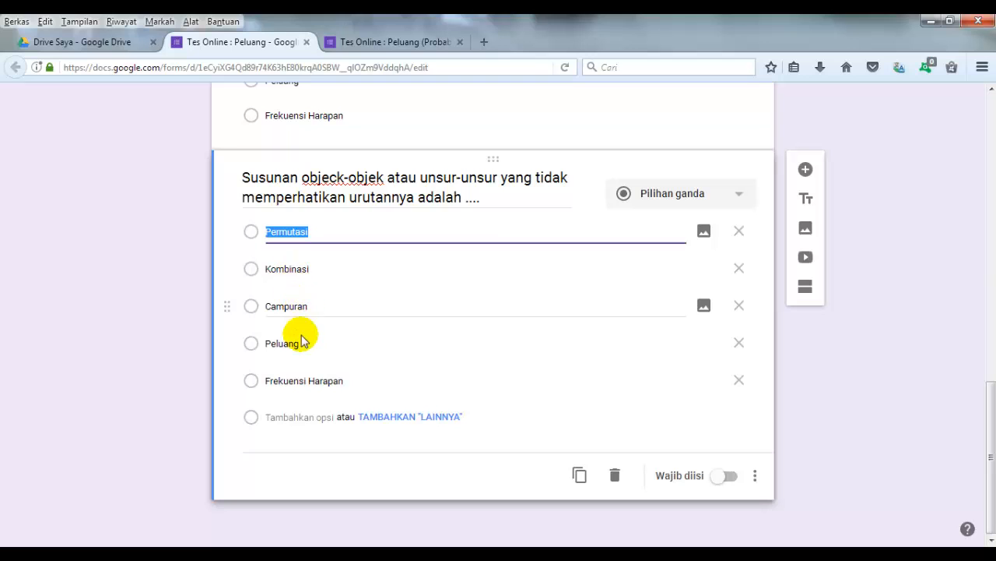
left_click(939, 408)
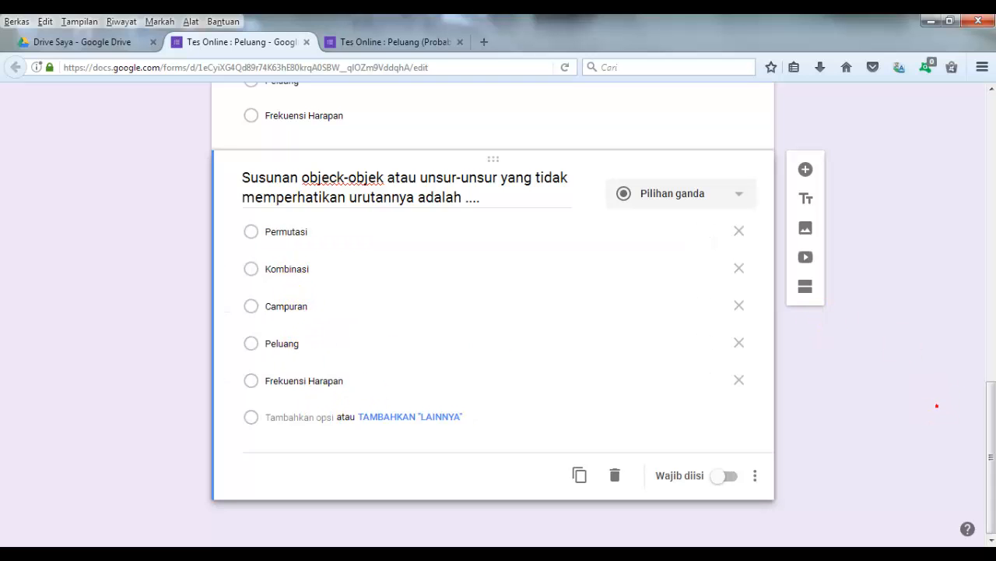
Open the form's settings and try the "Batasi ke 1 tanggapan" limit, leaving it off
left_click_drag(991, 455, 968, 334)
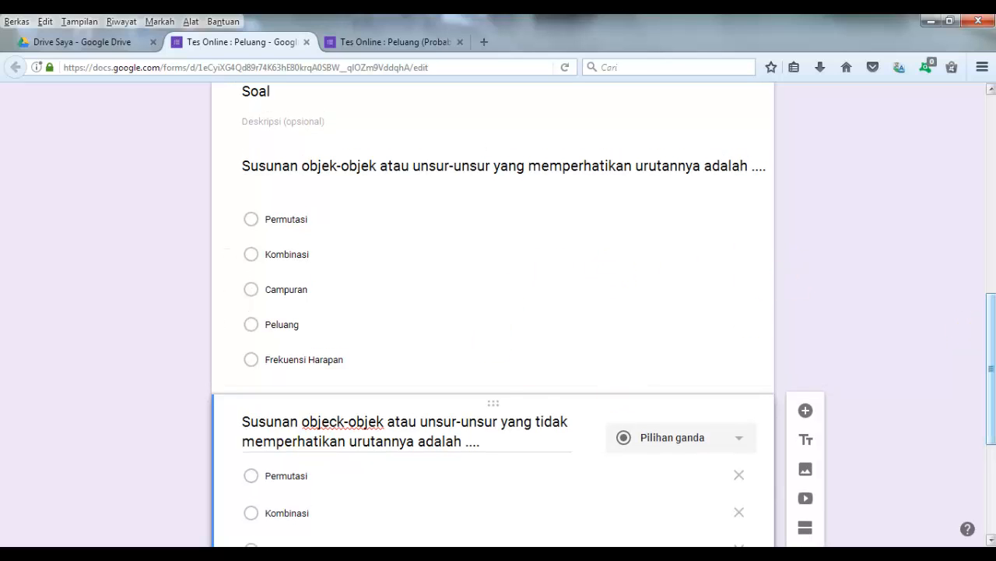
left_click_drag(991, 368, 974, 133)
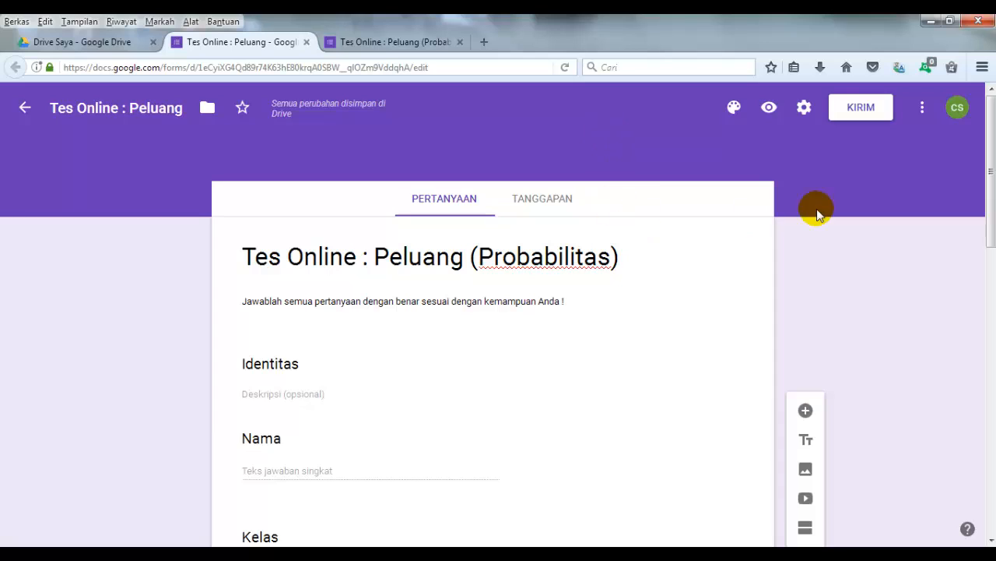
left_click(805, 113)
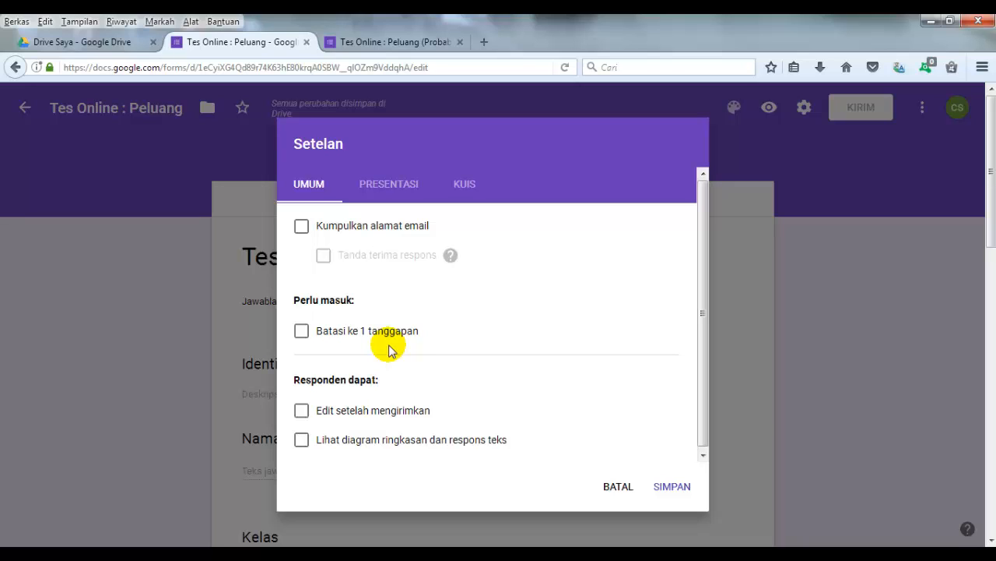
left_click(301, 334)
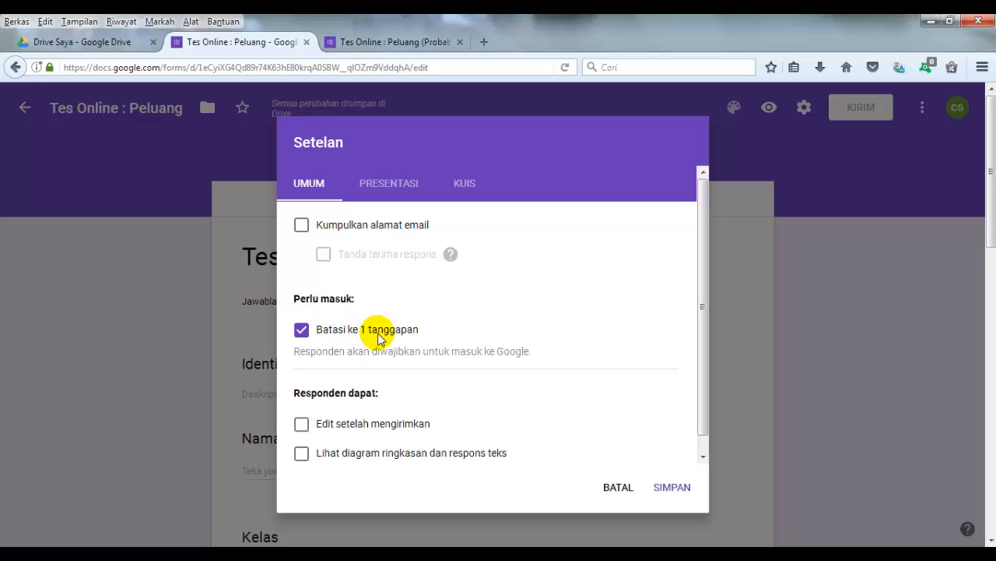
left_click(301, 331)
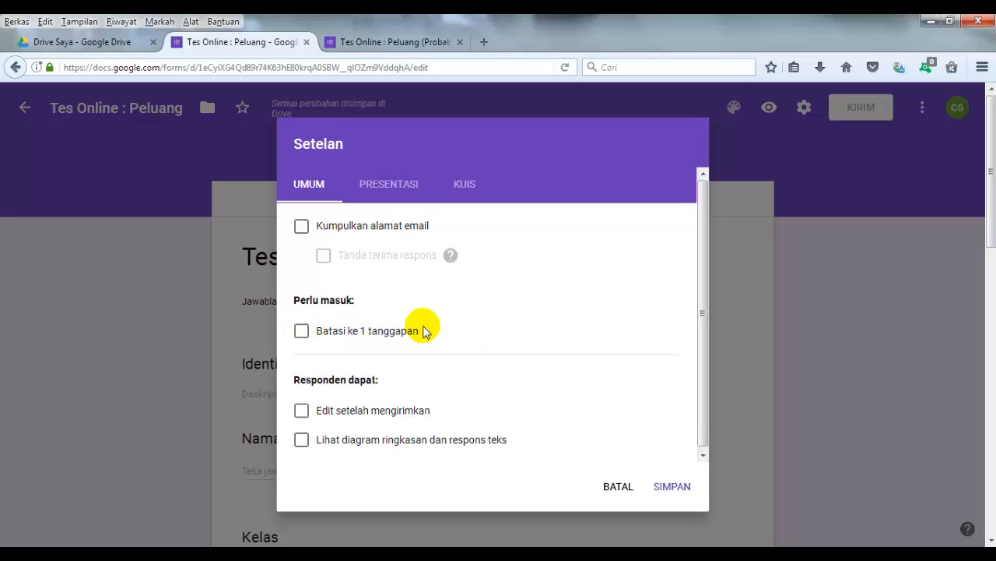
Enable the progress bar and shuffled question order, and set the confirmation message to "Terimakasih sudah menyelesaikan Tes Online ini"
left_click(388, 191)
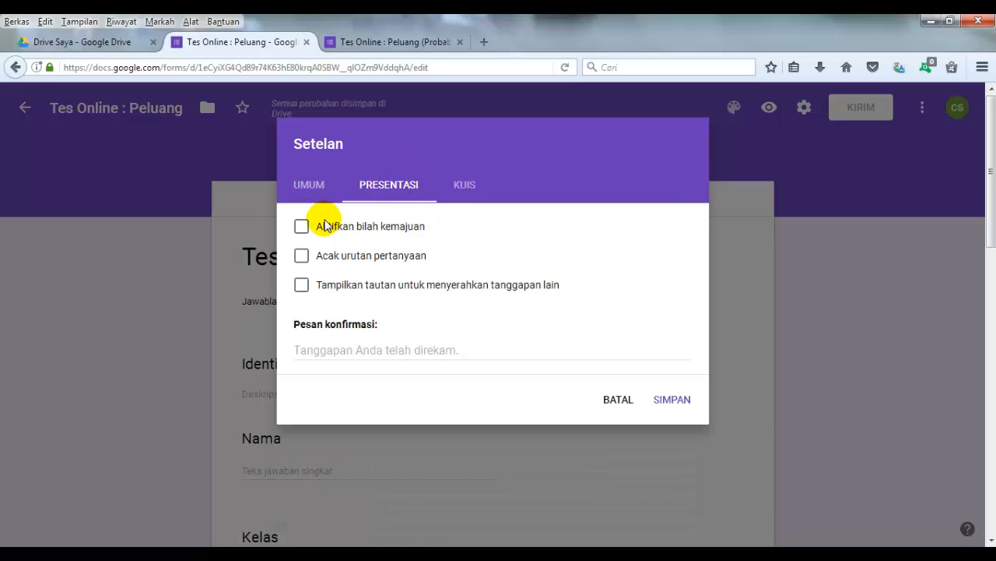
left_click(299, 226)
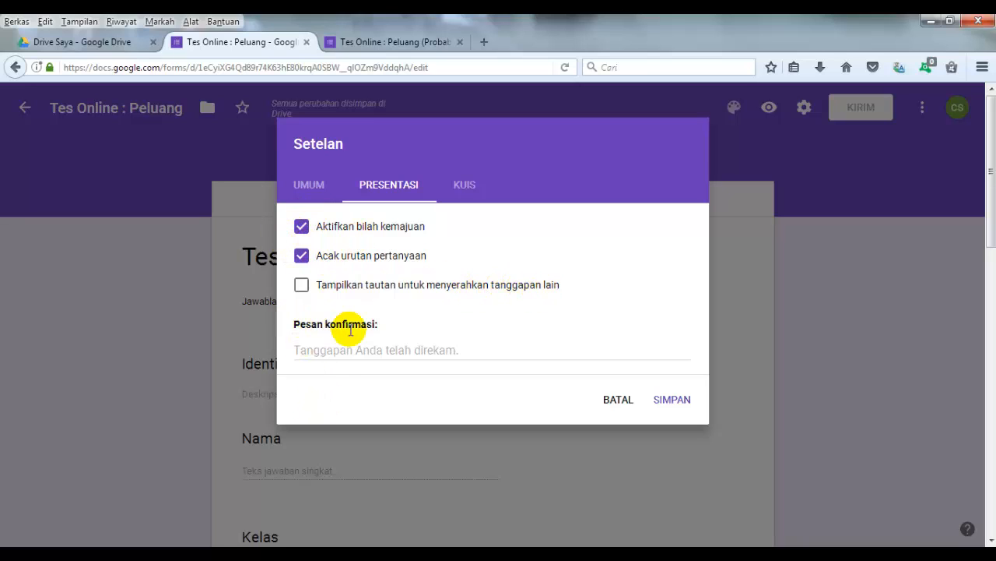
left_click(368, 353)
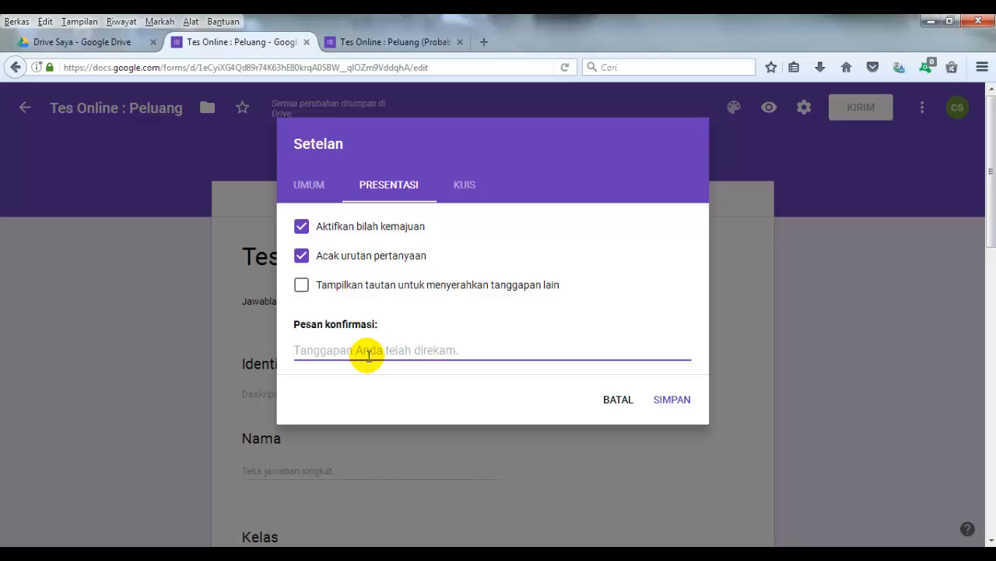
type("T")
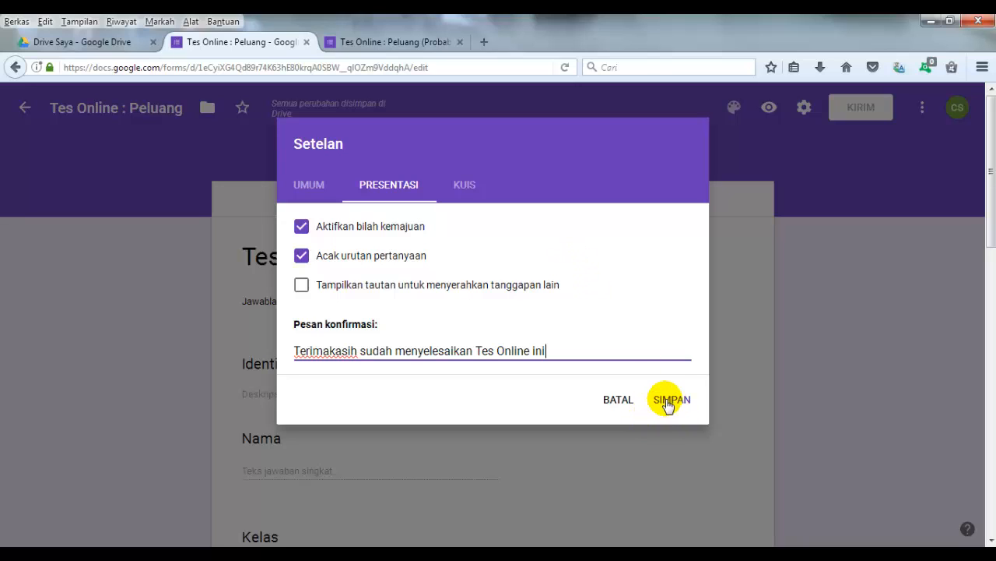
Turn the form into a quiz by enabling "Jadikan ini sebagai kuis" in the quiz settings
left_click(462, 187)
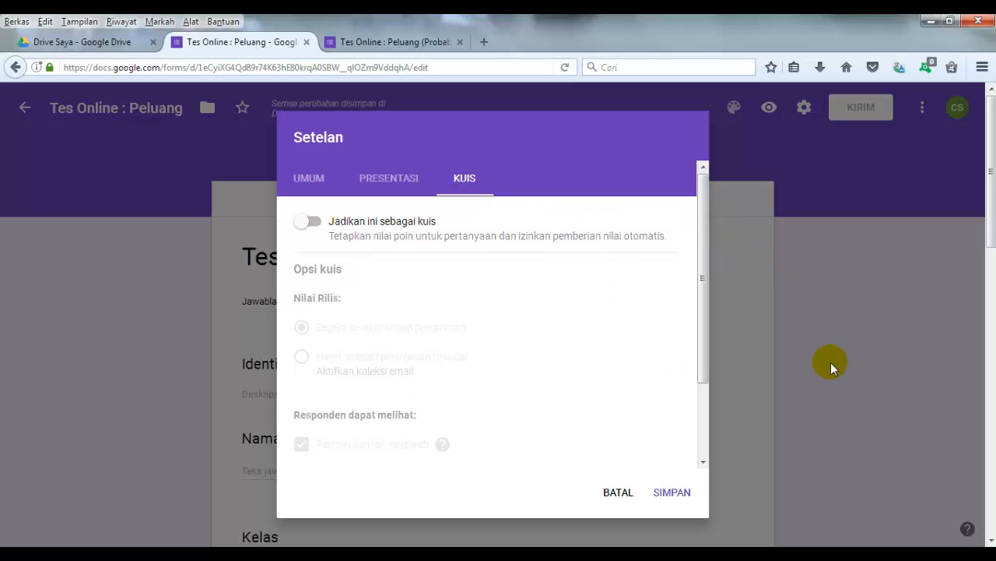
left_click(460, 182)
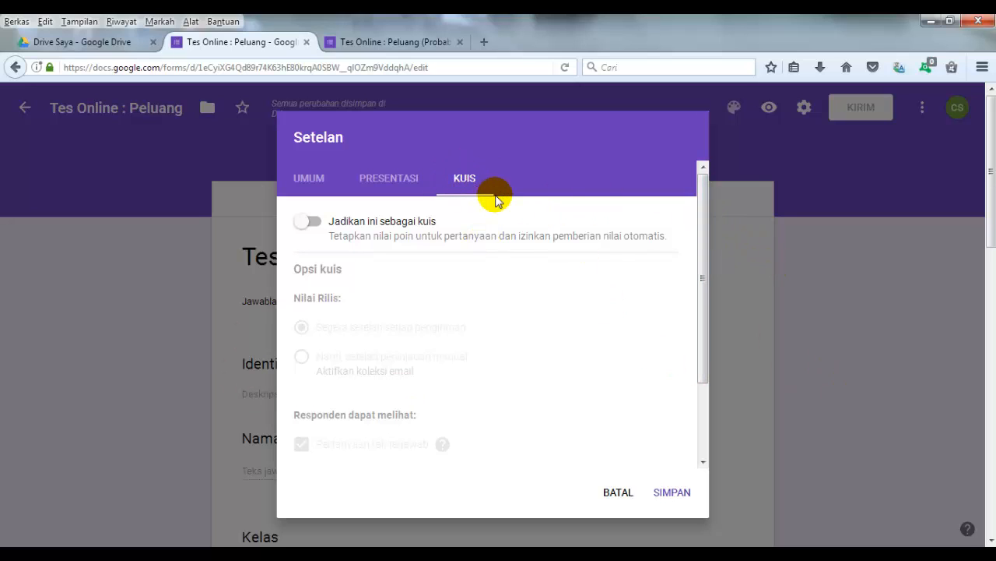
left_click(310, 224)
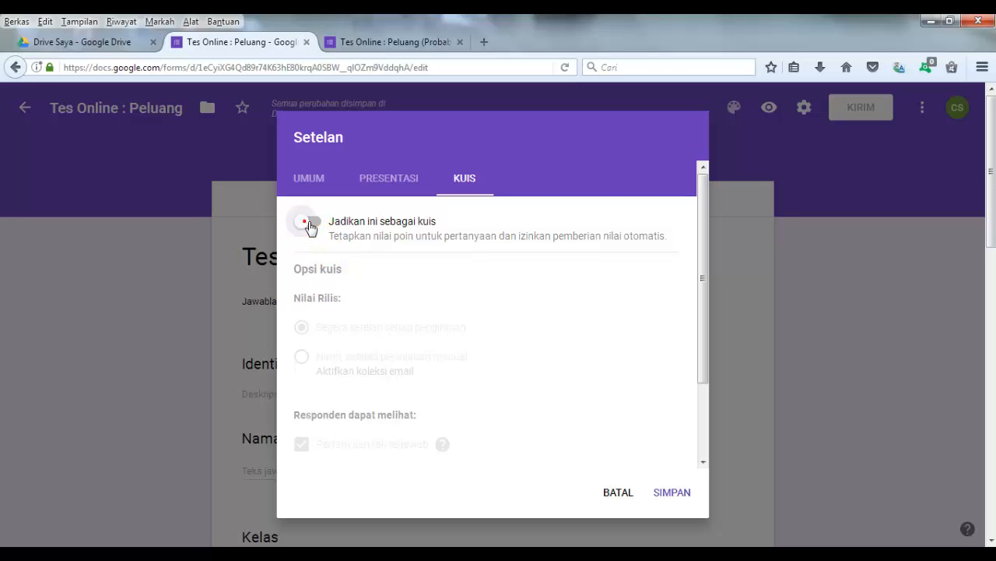
left_click(305, 224)
left_click(315, 226)
left_click(319, 230)
left_click(321, 231)
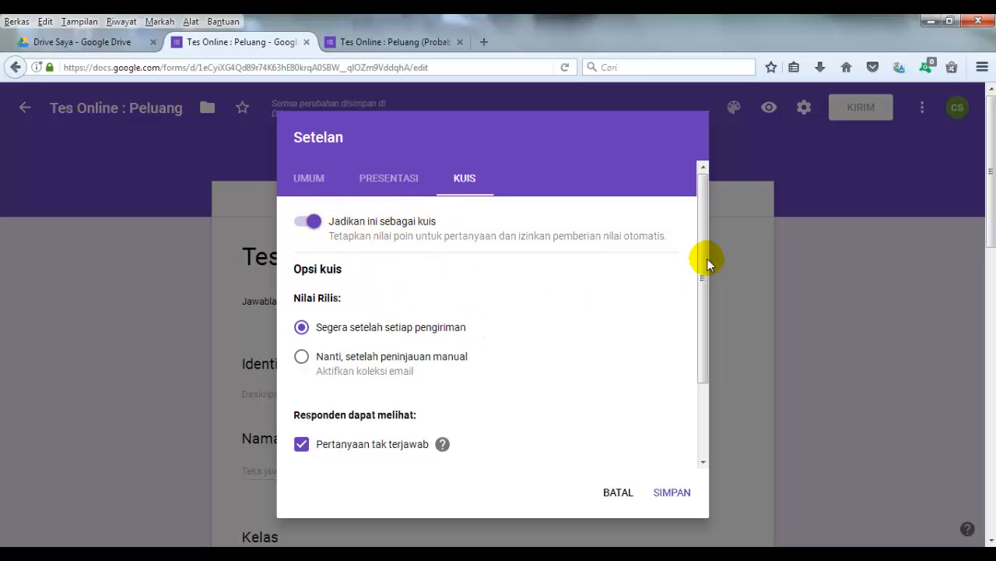
Keep respondents from seeing "Jawaban yang benar" and "Pertanyaan tak terjawab", and save the form's settings
left_click_drag(703, 260, 703, 310)
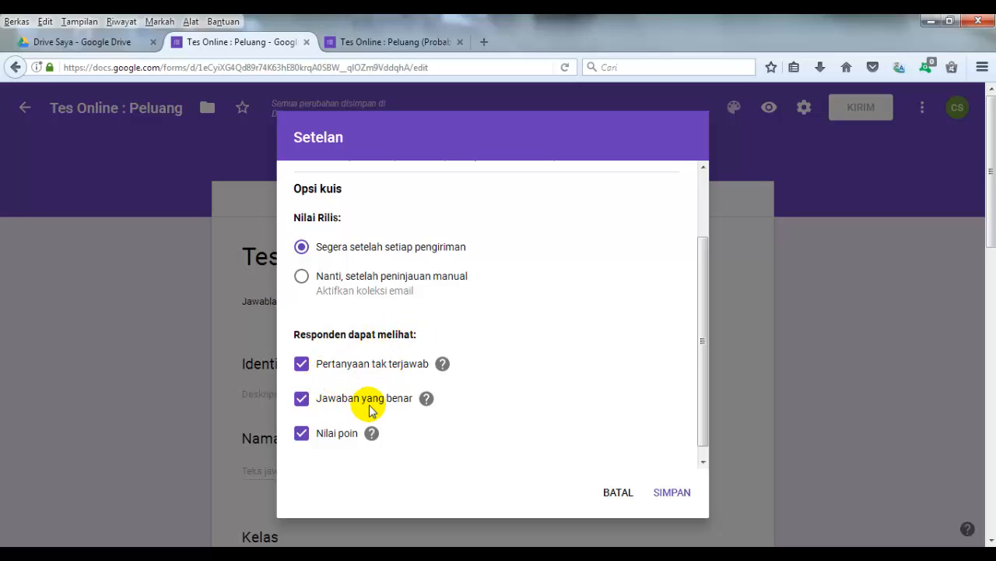
left_click(301, 399)
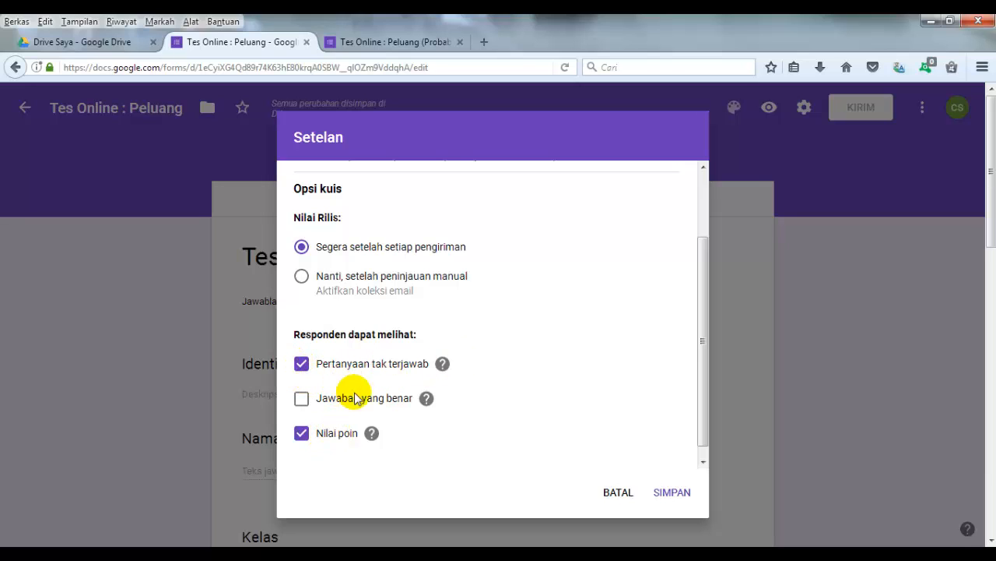
left_click(302, 363)
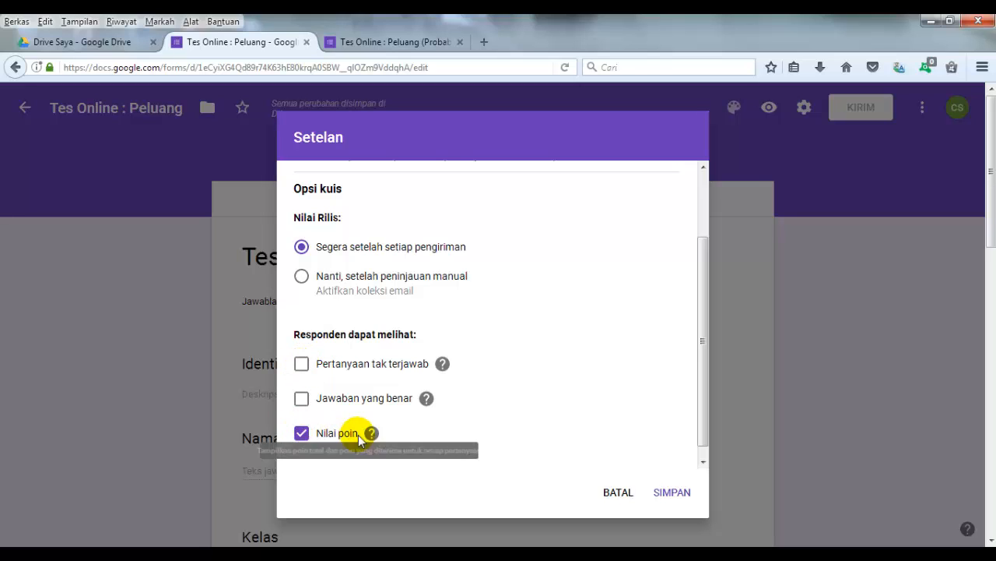
left_click(672, 492)
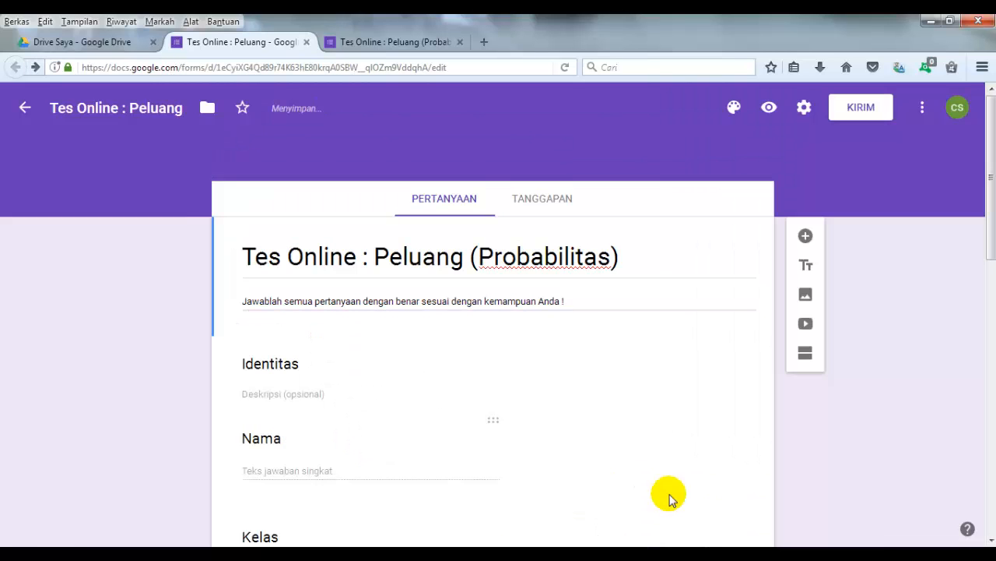
Reopen the quiz settings to check that the form is set as a quiz, and save them again
left_click(806, 117)
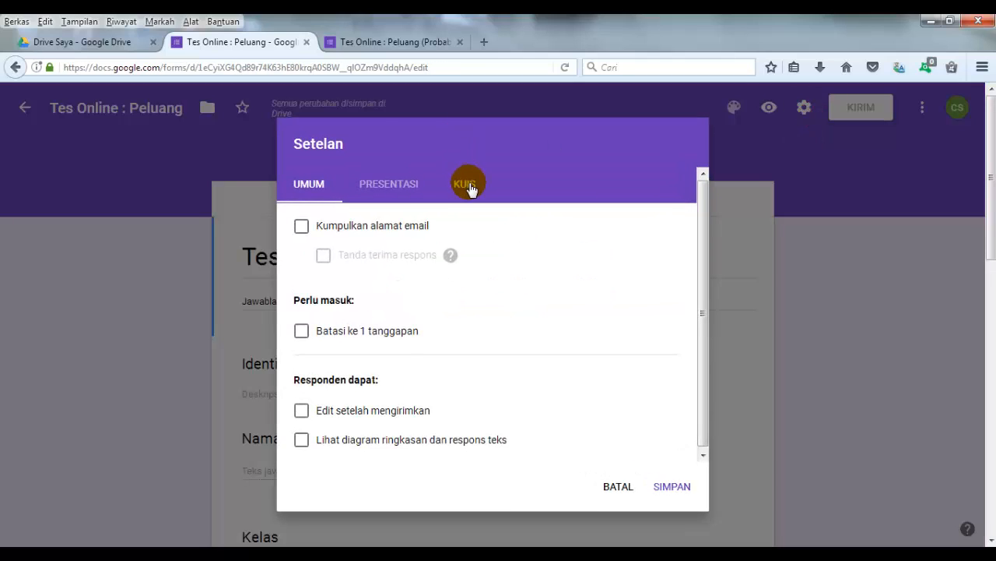
left_click(471, 187)
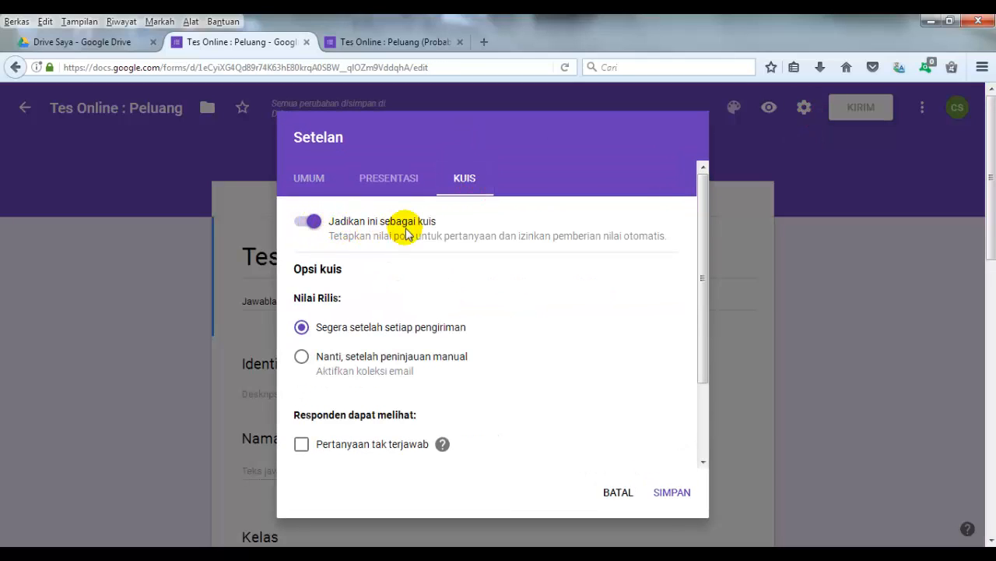
left_click(668, 497)
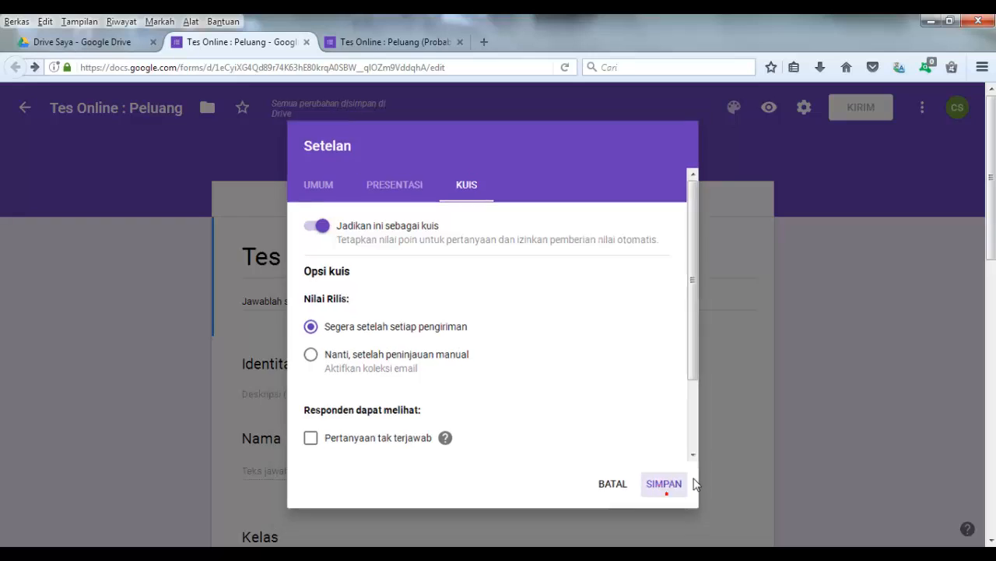
In the first question's answer key, mark "Permutasi" as the correct answer and assign 5 points
scroll(805, 124, "down", 3)
scroll(805, 129, "down", 5)
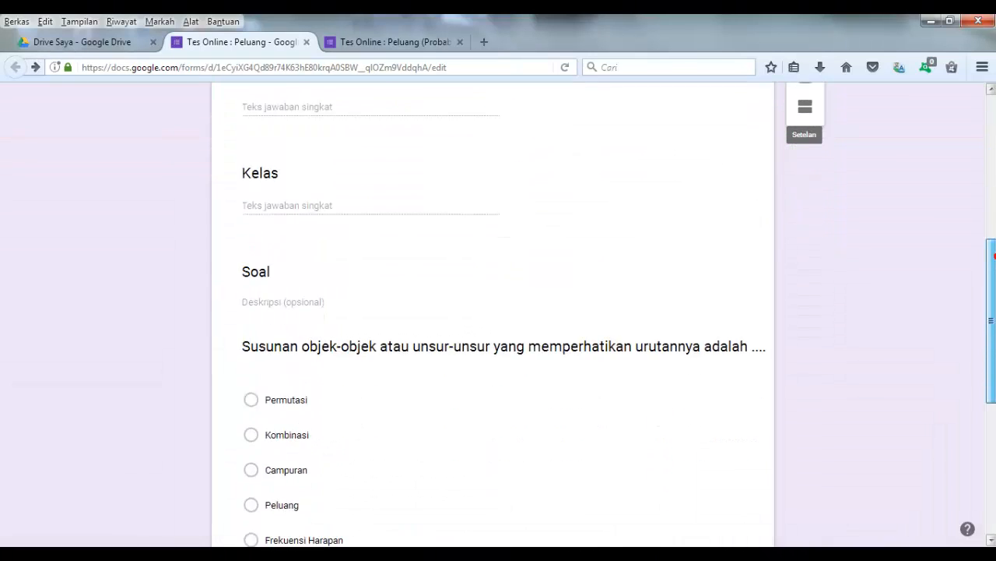
left_click_drag(991, 372, 991, 370)
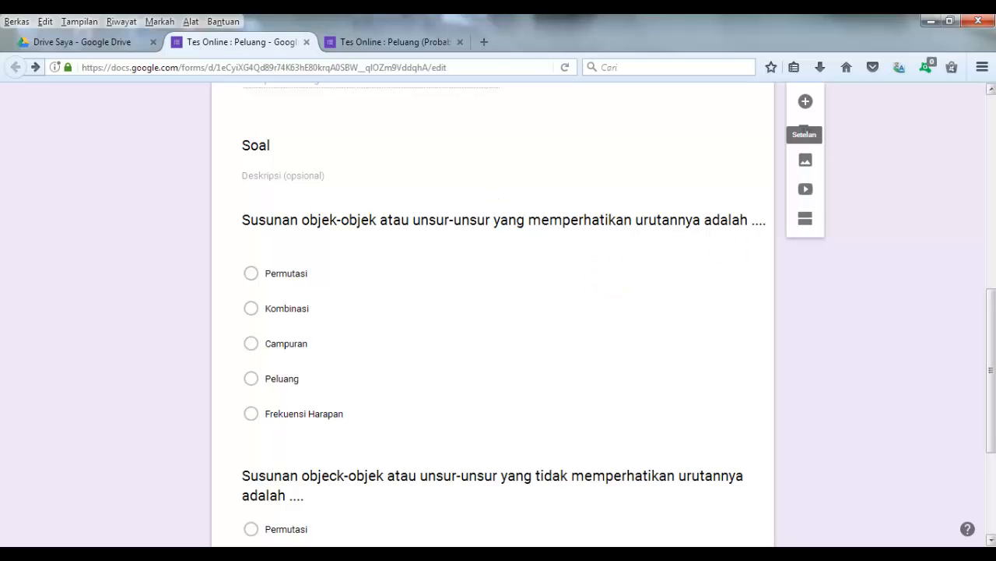
left_click(513, 244)
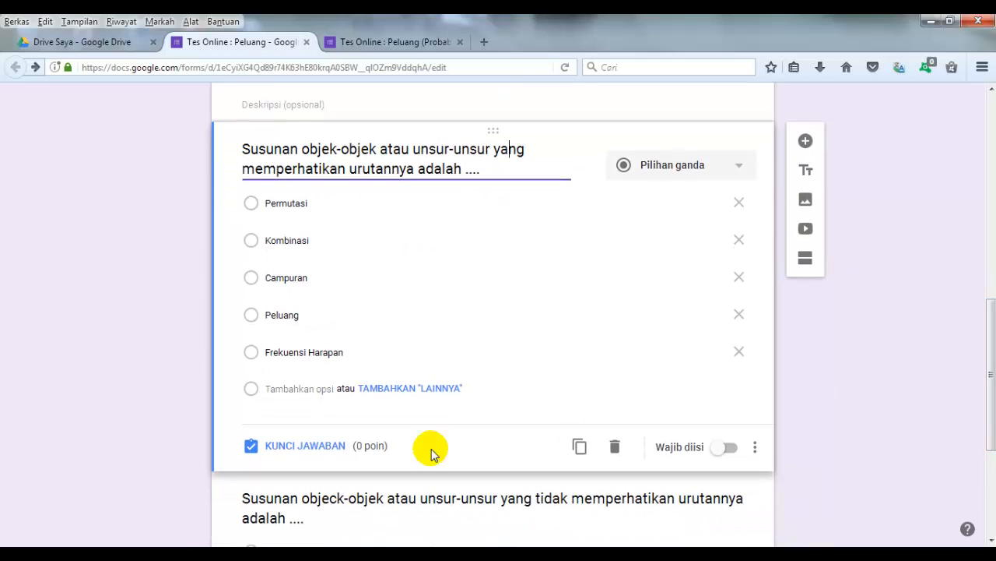
left_click(309, 447)
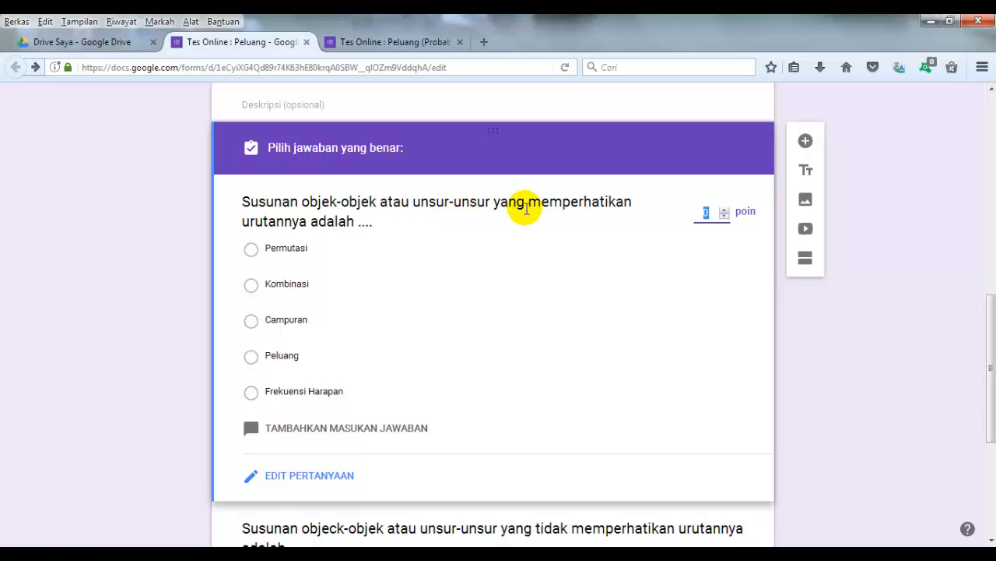
left_click(250, 250)
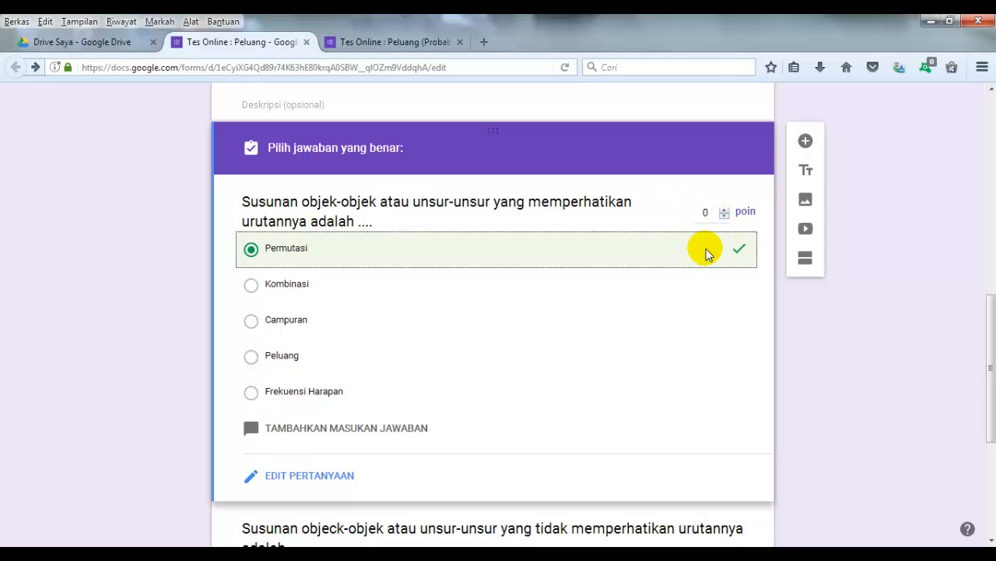
left_click(707, 210)
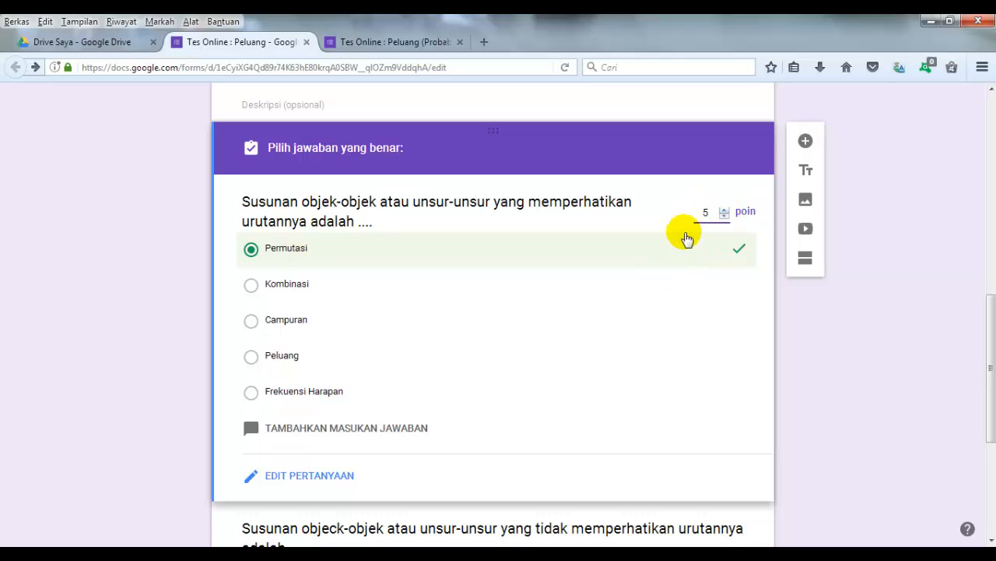
Correct the misspelled word "objeck" to "objek" in the second question's text
scroll(492, 311, "down", 5)
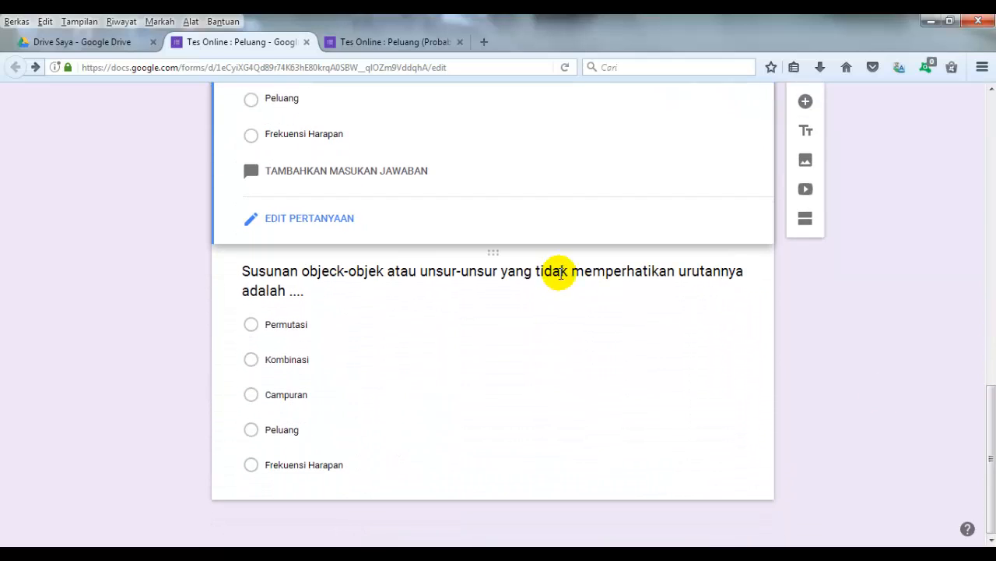
left_click(516, 287)
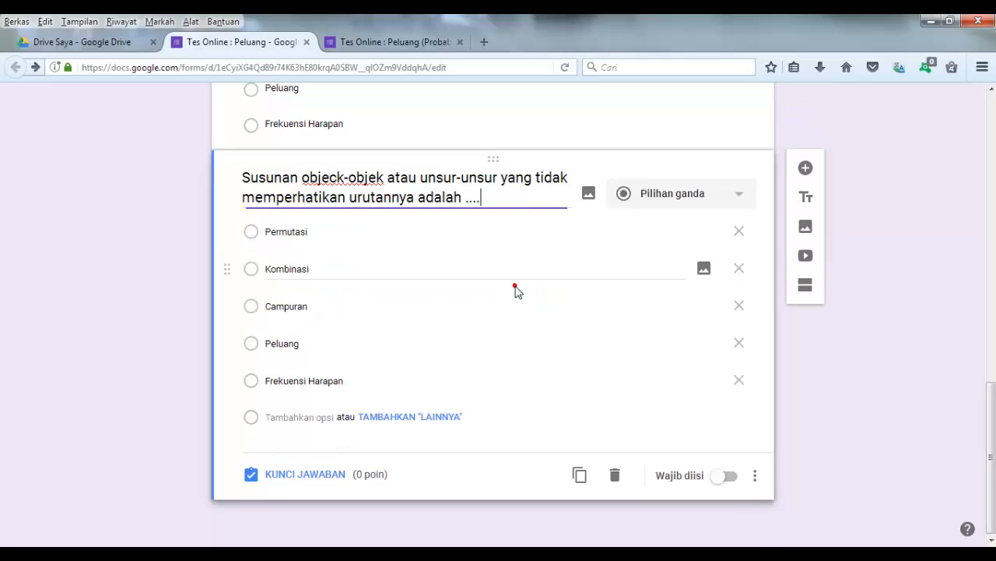
left_click(318, 474)
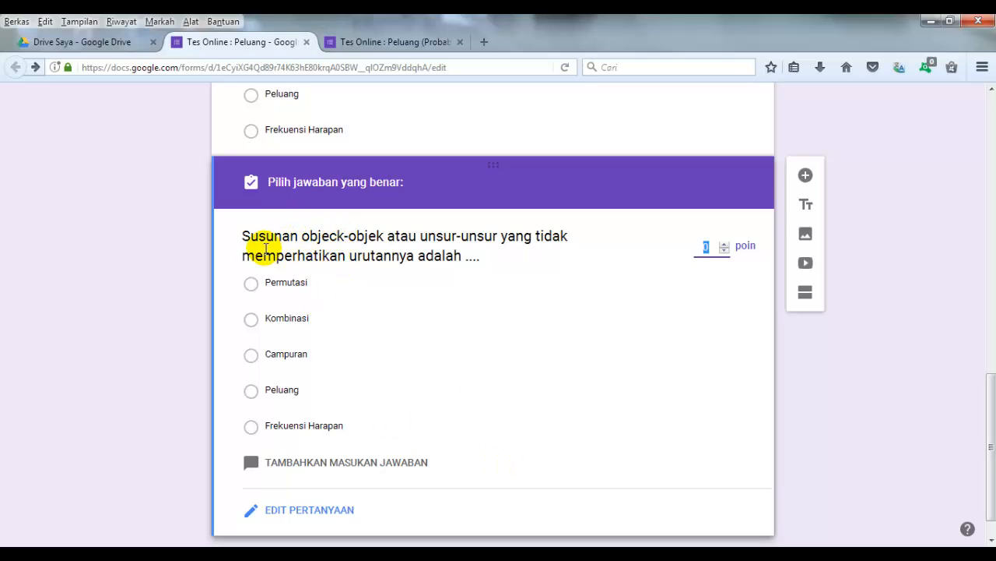
scroll(436, 496, "down", 1)
left_click(305, 488)
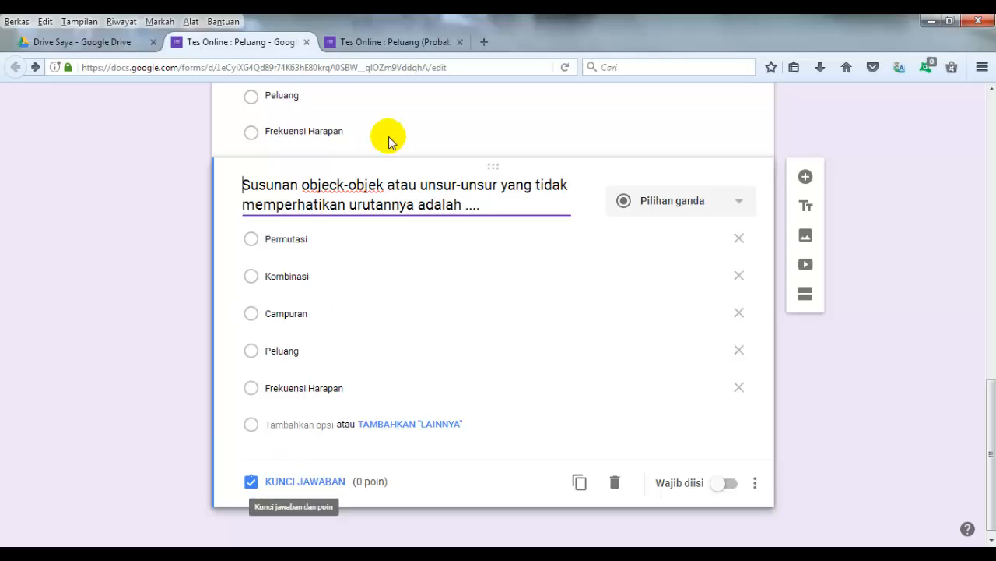
left_click(337, 187)
key("Delete")
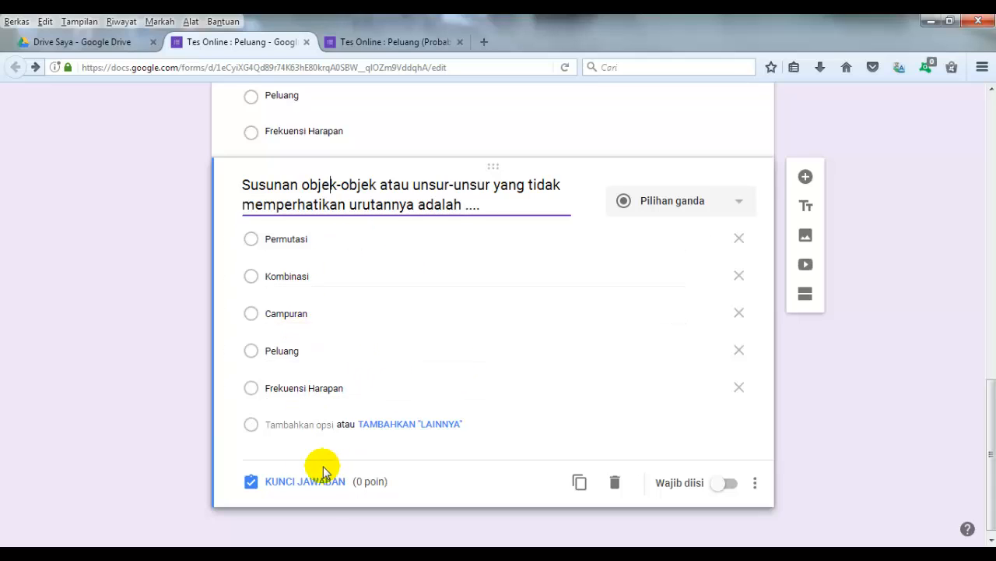
In the second question's answer key, mark "Kombinasi" as the correct answer and assign 5 points
left_click(303, 482)
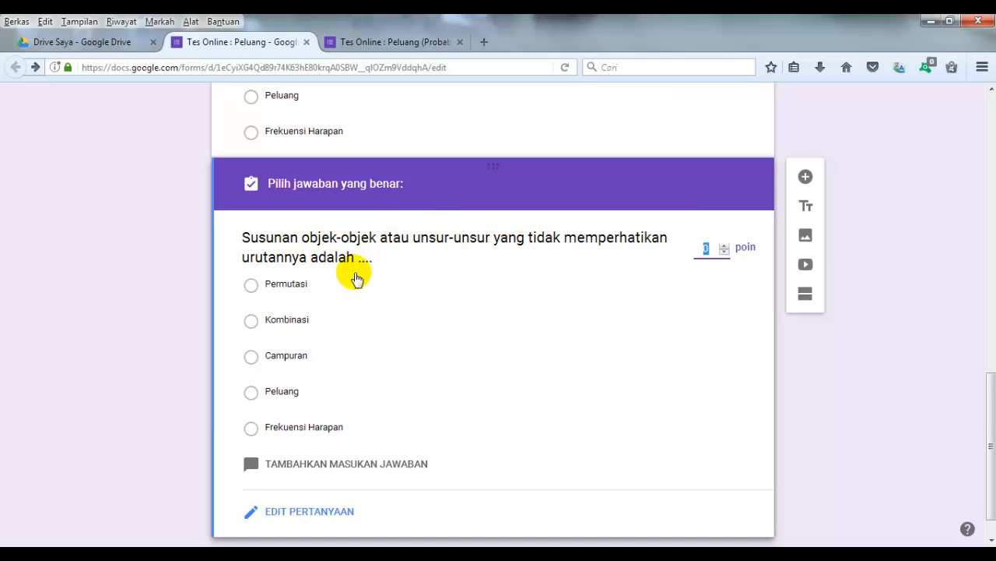
left_click(251, 319)
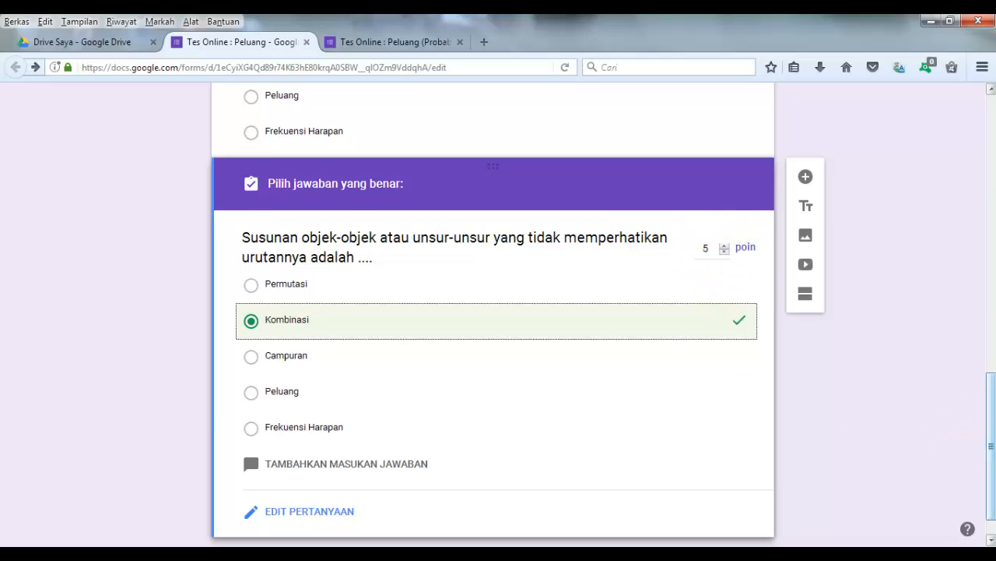
scroll(498, 312, "down", 1)
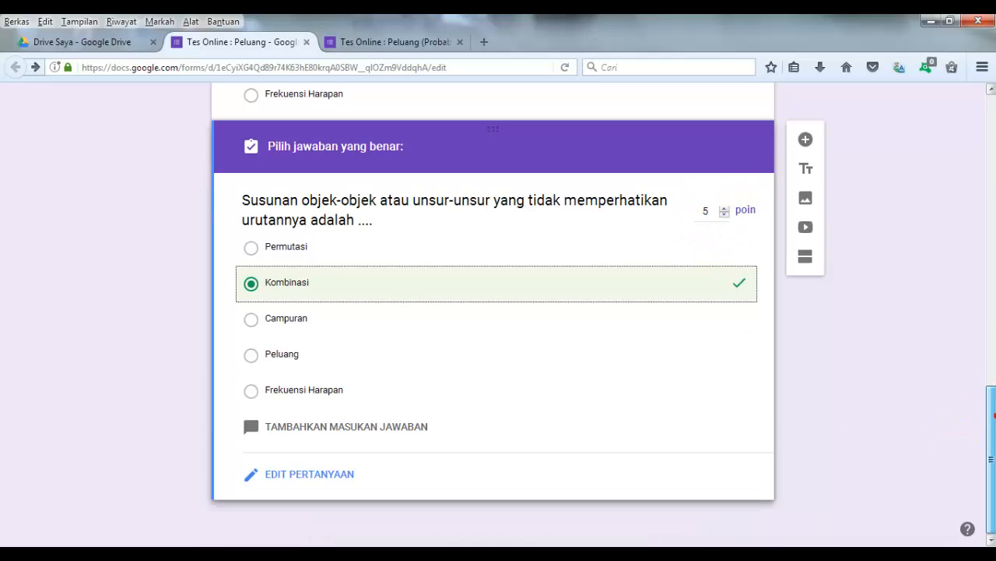
left_click(867, 430)
left_click_drag(991, 429, 981, 140)
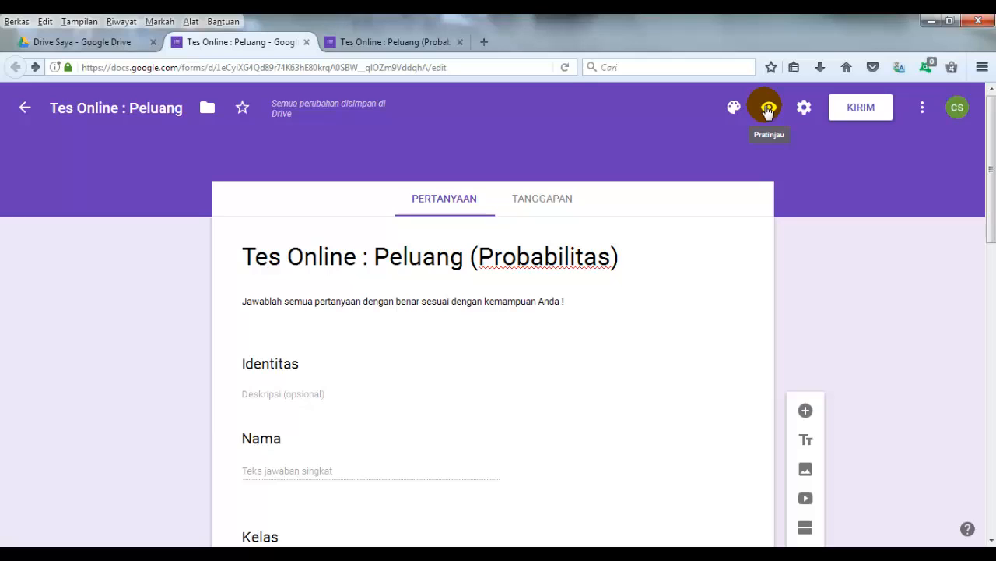
Preview the updated form, close the outdated preview, and review the Identitas fields and Soal questions through to the end of the page
left_click(770, 109)
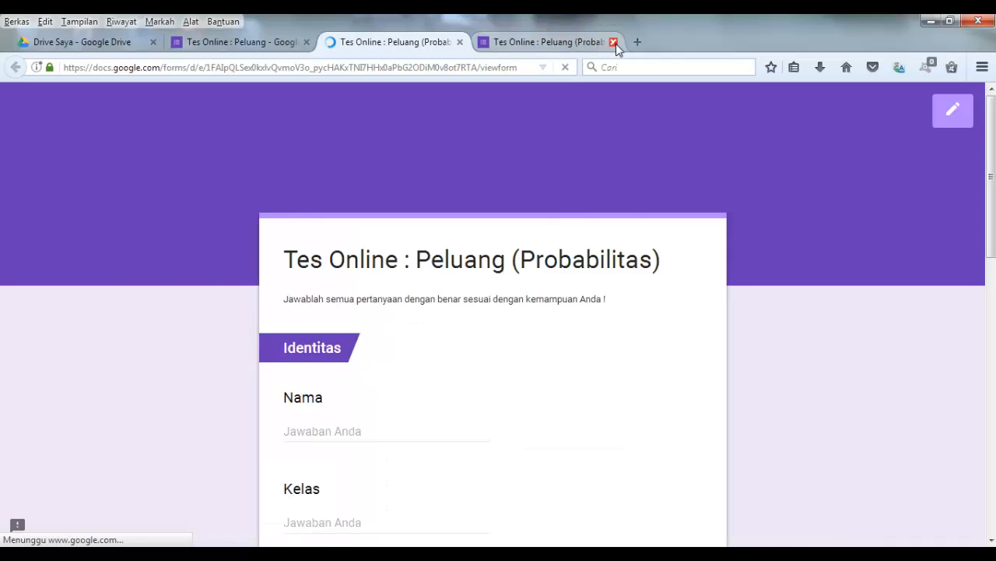
left_click(615, 43)
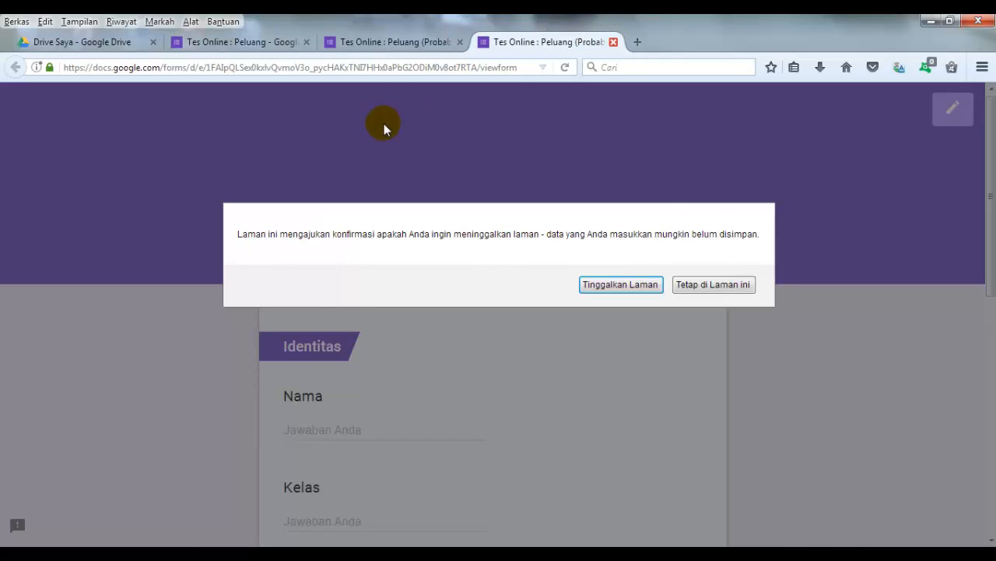
left_click(625, 285)
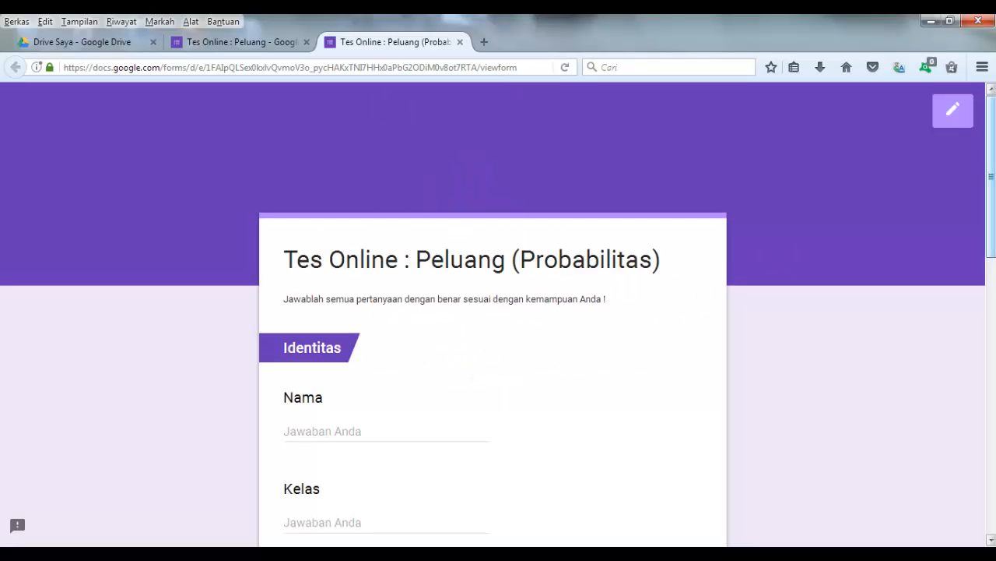
scroll(403, 212, "down", 2)
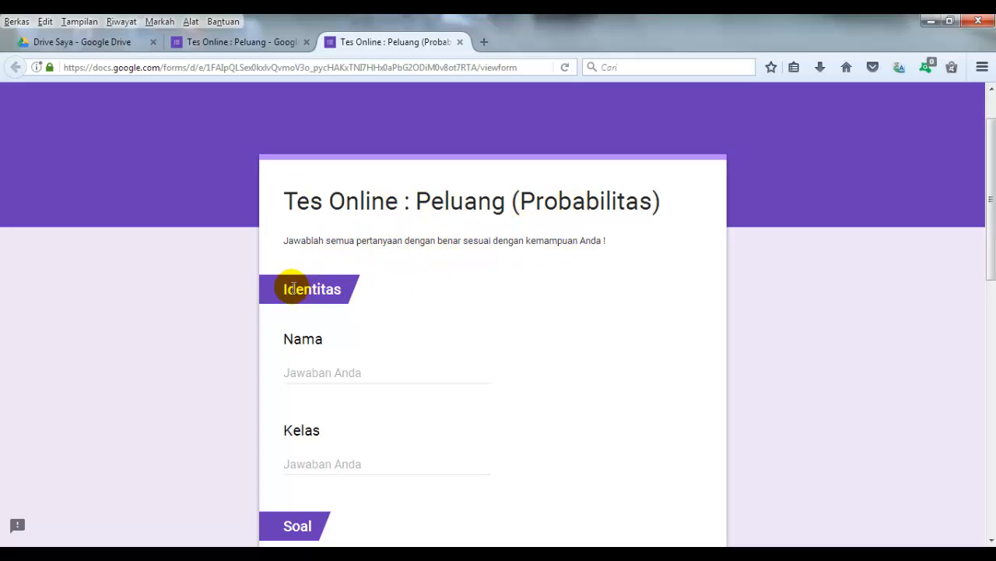
scroll(632, 203, "down", 3)
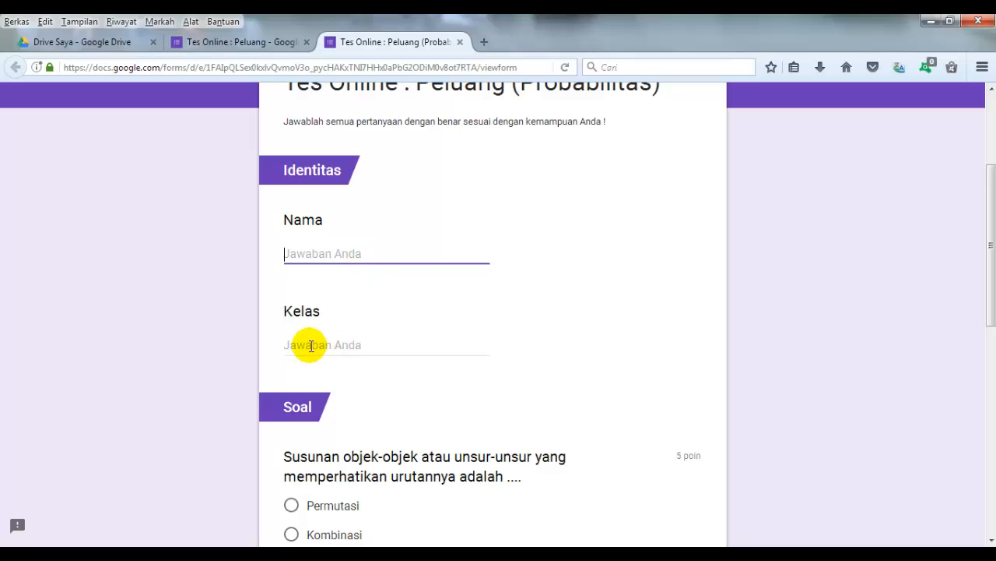
scroll(493, 311, "down", 5)
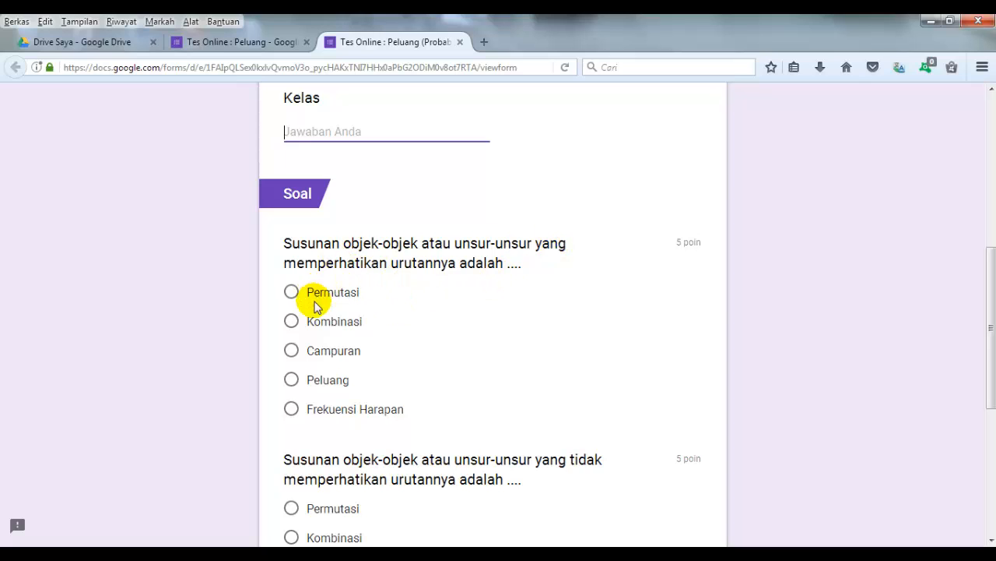
scroll(493, 311, "down", 3)
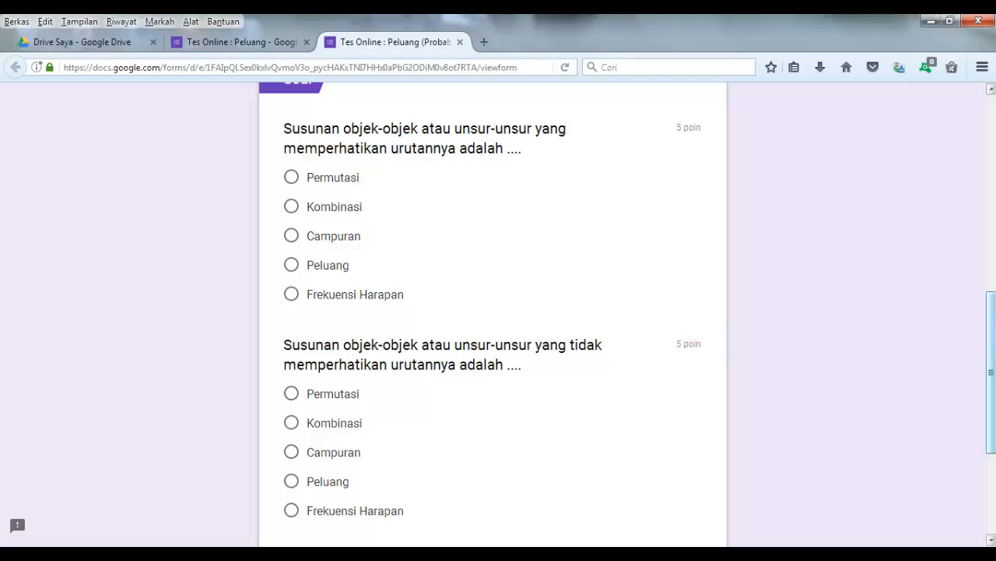
left_click_drag(991, 351, 991, 409)
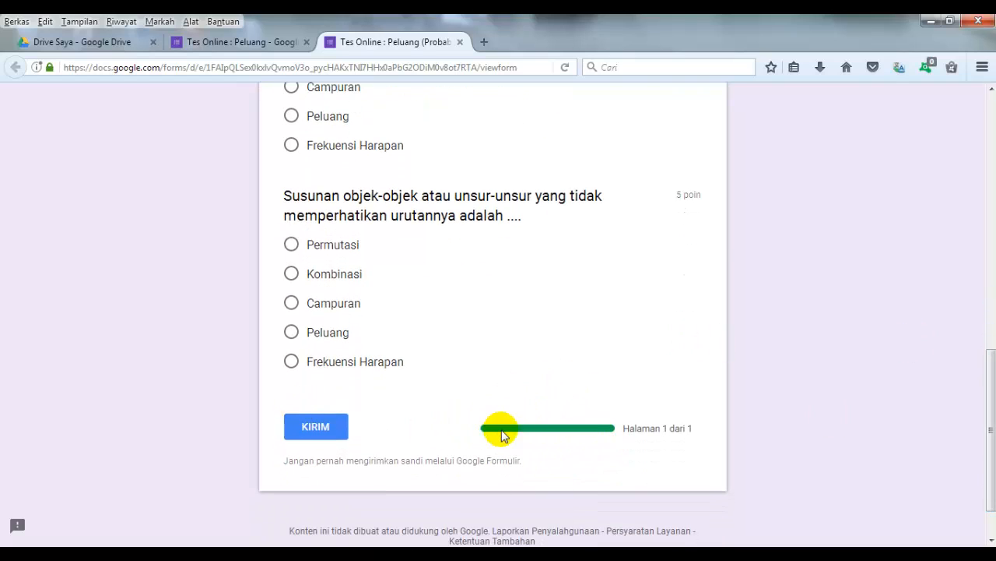
left_click_drag(991, 436, 980, 180)
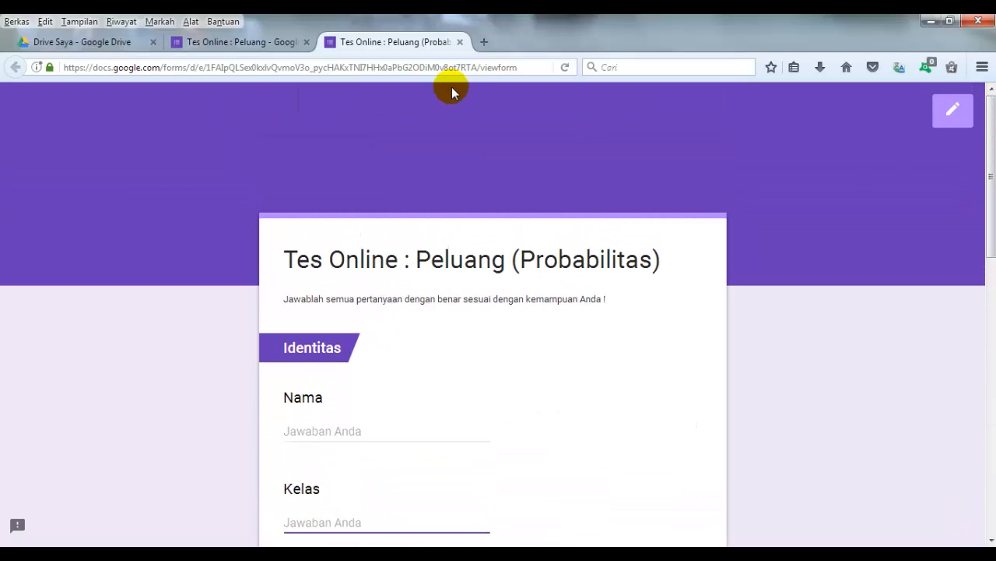
Submit a test response with the respondent's name, class "X MM 1", "Peluang" for the first question and "Kombinasi" for the second
scroll(487, 324, "down", 3)
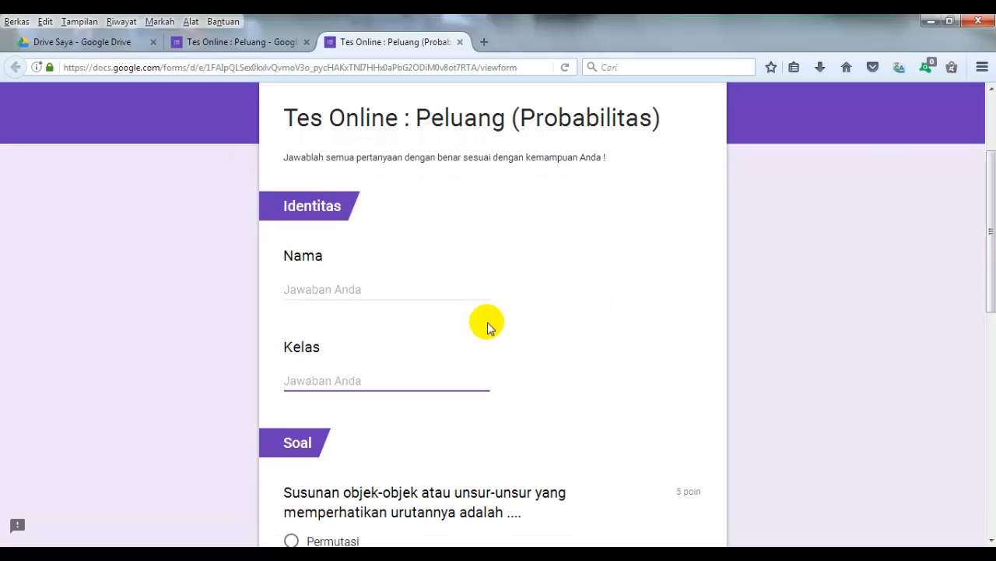
left_click(390, 291)
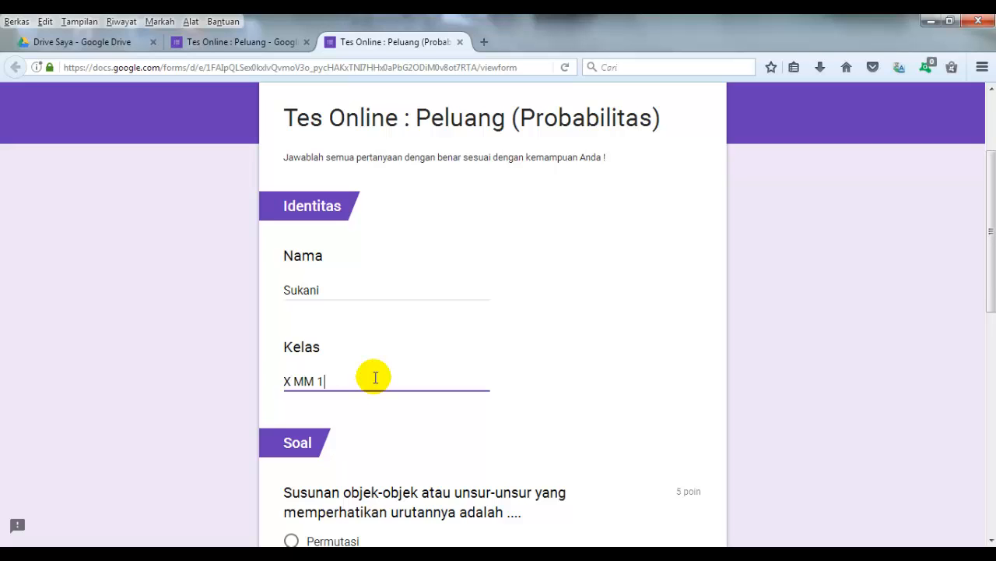
scroll(375, 378, "down", 3)
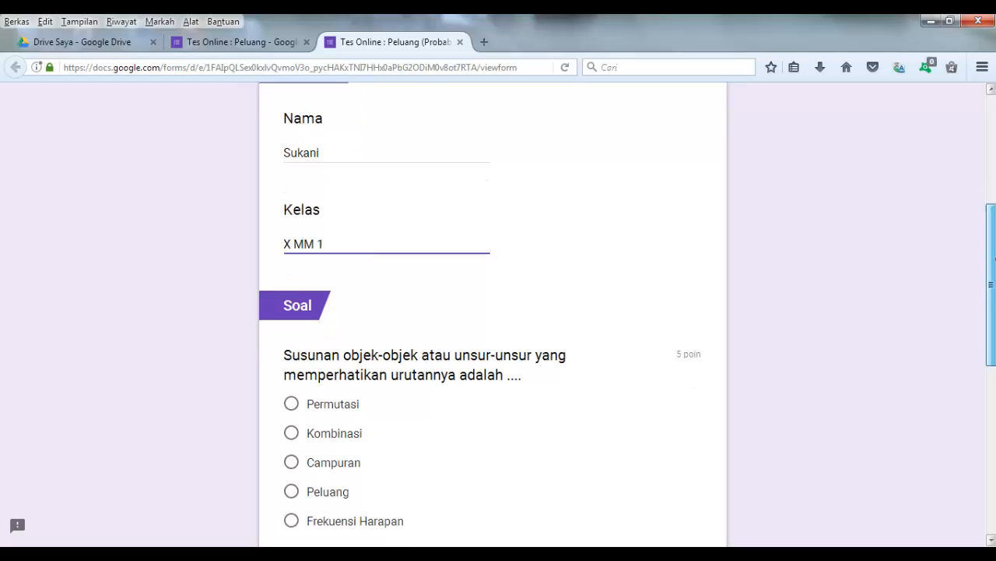
left_click_drag(994, 259, 993, 304)
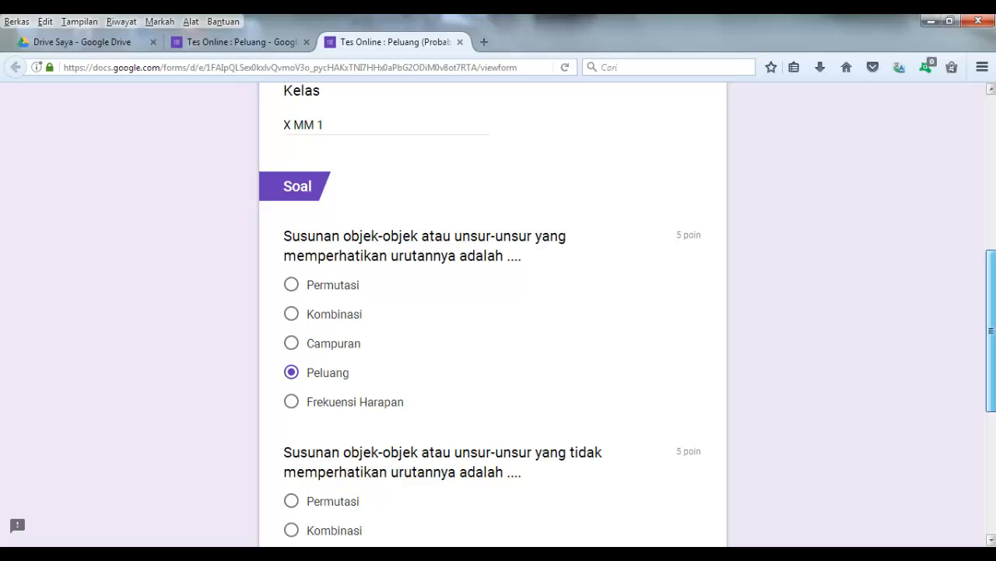
scroll(502, 296, "down", 3)
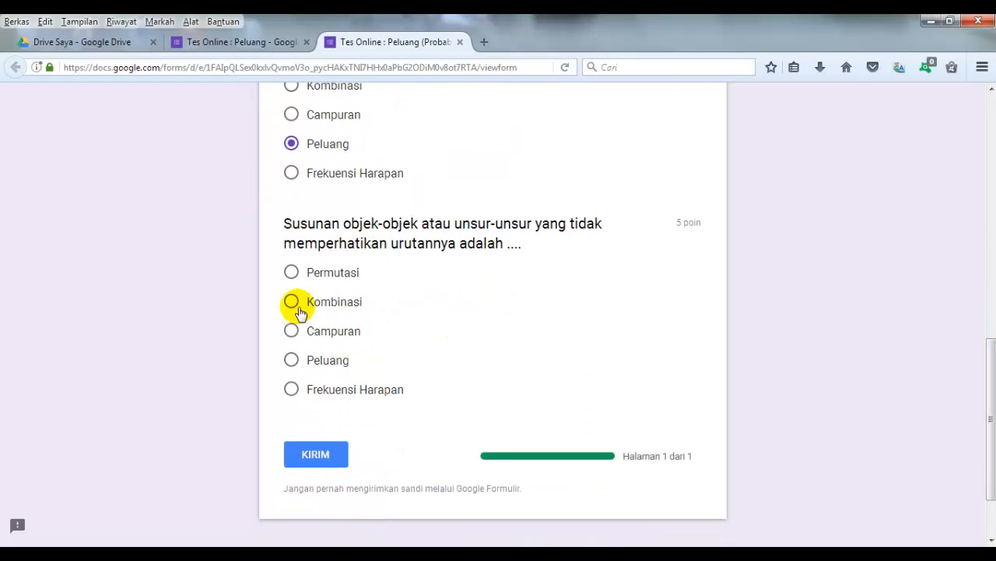
left_click(327, 456)
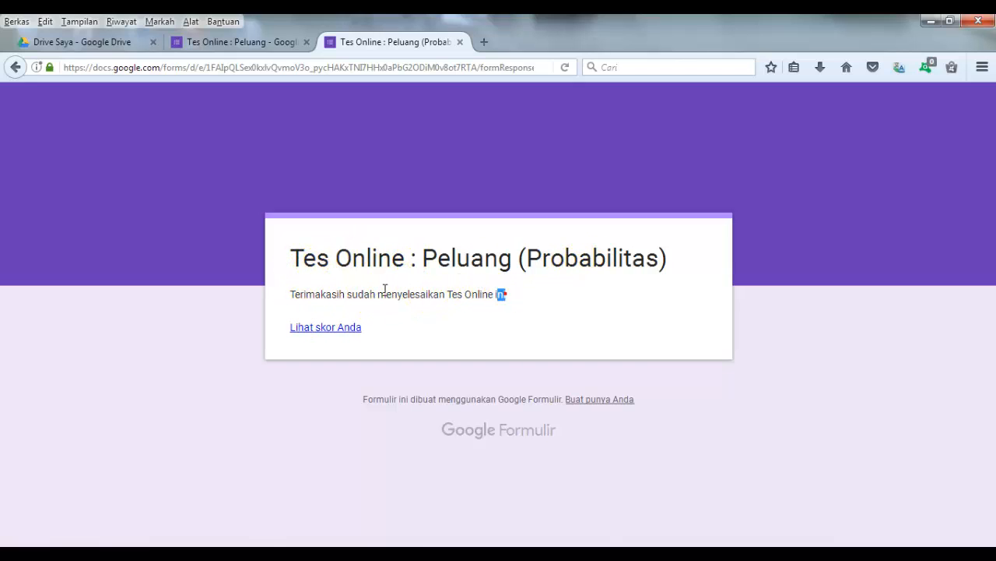
Read the confirmation message, view the submitted response's score, and examine the total points and the points given for each question
left_click_drag(385, 289, 304, 290)
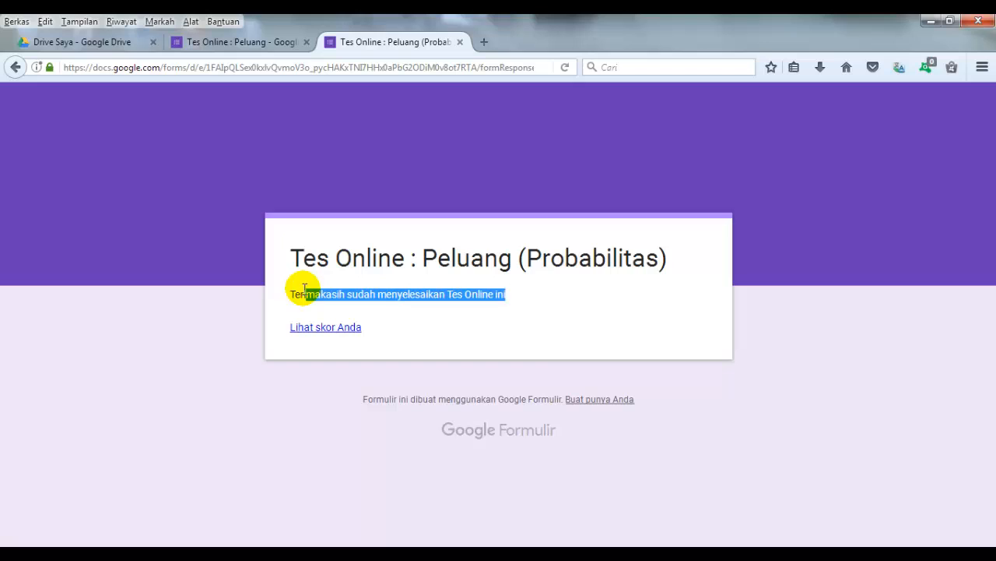
left_click(533, 306)
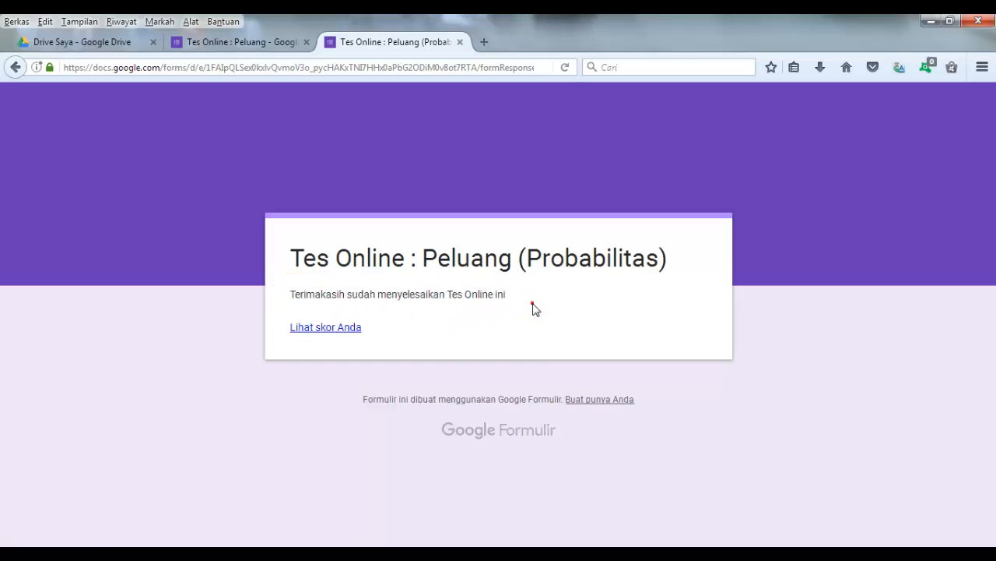
left_click(327, 328)
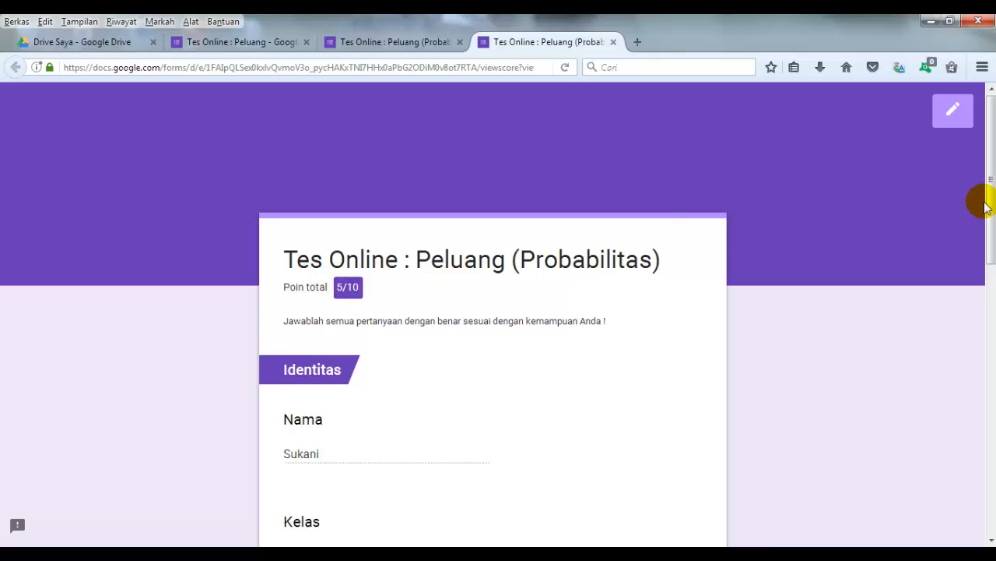
scroll(498, 311, "down", 10)
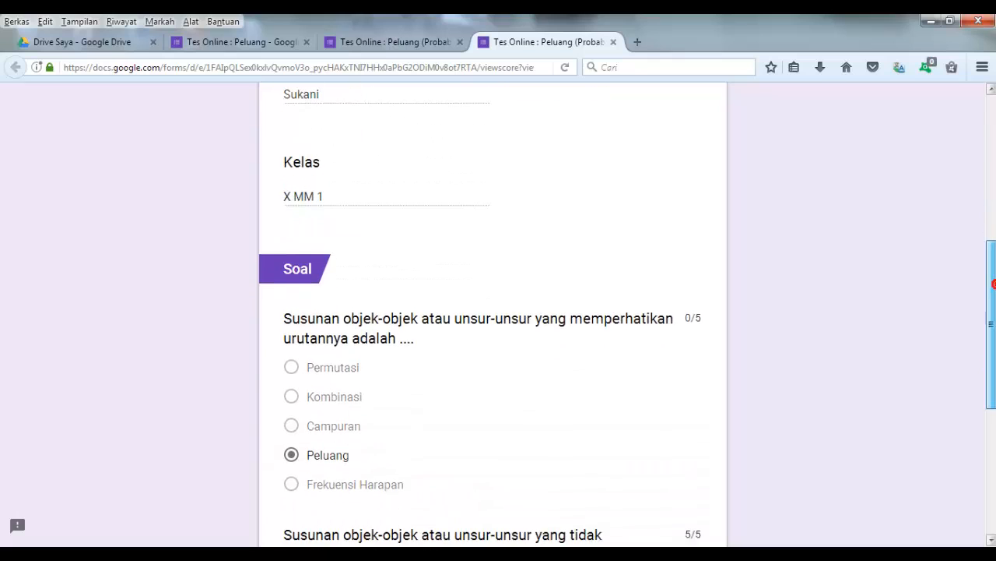
left_click_drag(991, 329, 989, 392)
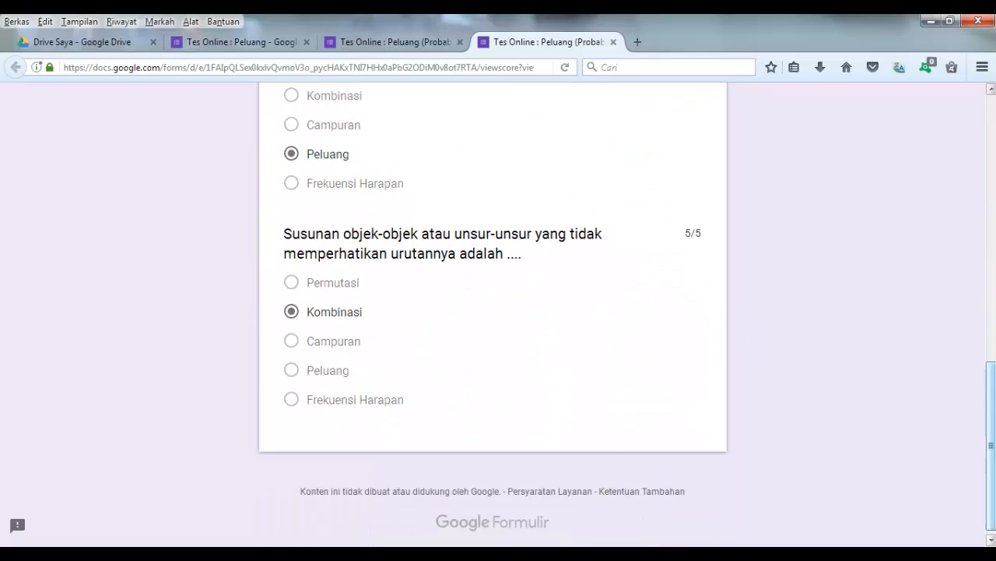
scroll(981, 387, "up", 3)
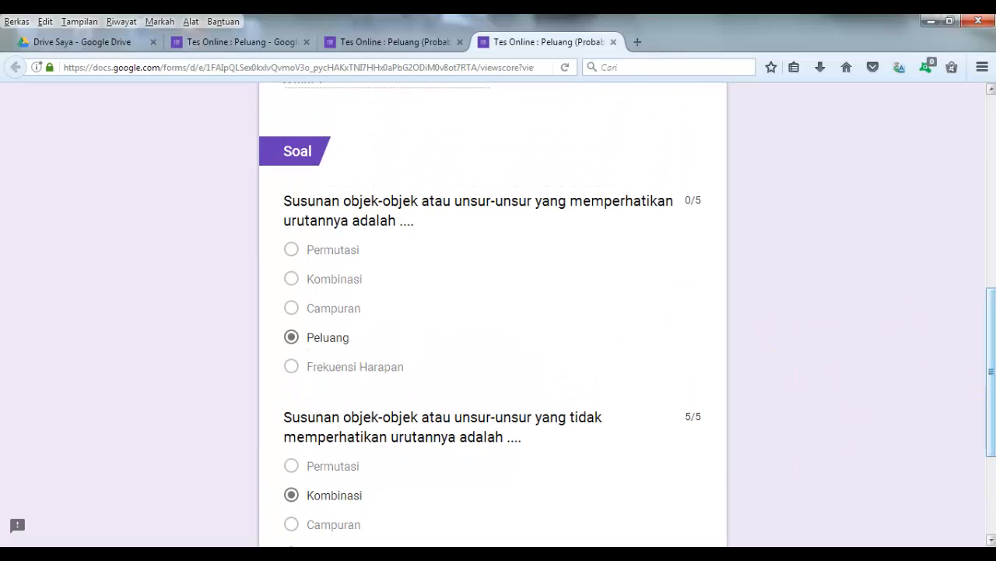
left_click_drag(991, 302, 985, 329)
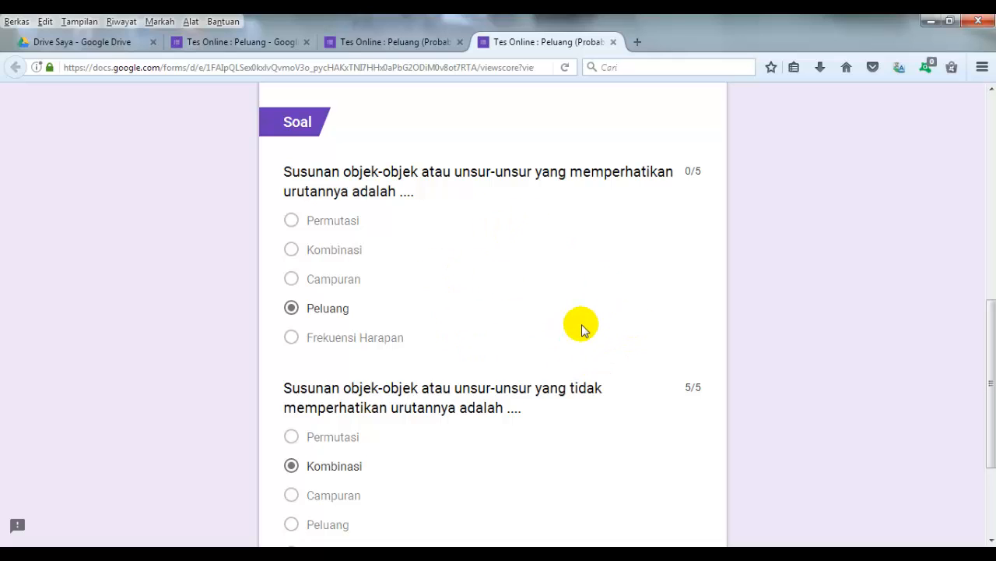
left_click(993, 343)
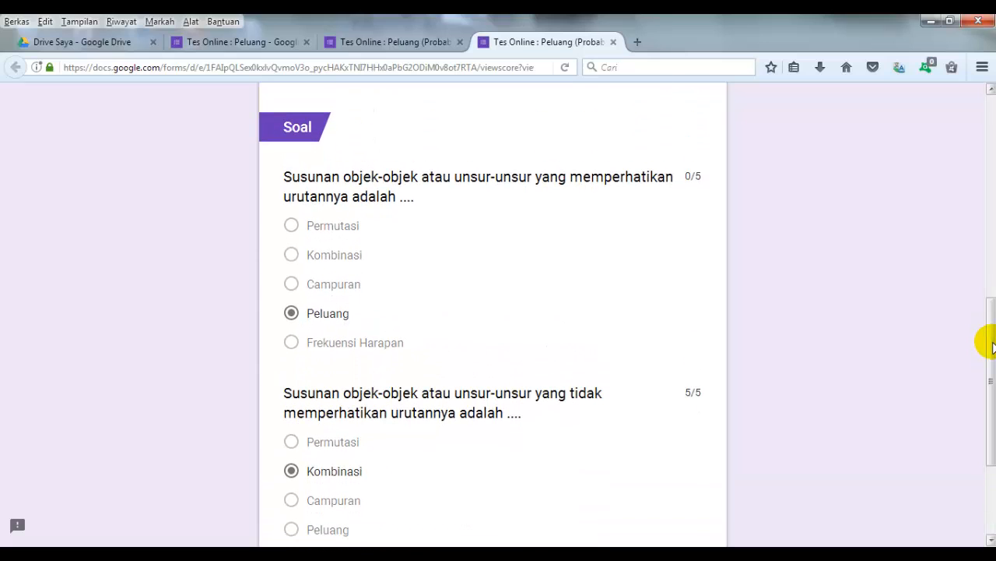
mouse_move(993, 348)
left_mouse_down()
mouse_move(992, 372)
mouse_move(993, 355)
left_mouse_up()
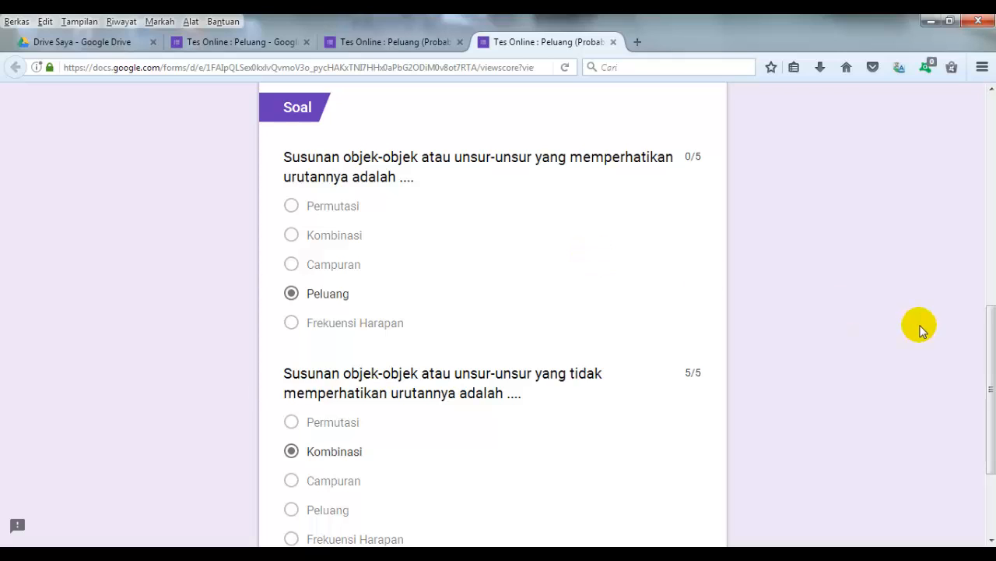
mouse_move(992, 387)
left_mouse_down()
mouse_move(991, 433)
mouse_move(991, 362)
mouse_move(991, 404)
mouse_move(987, 379)
left_mouse_up()
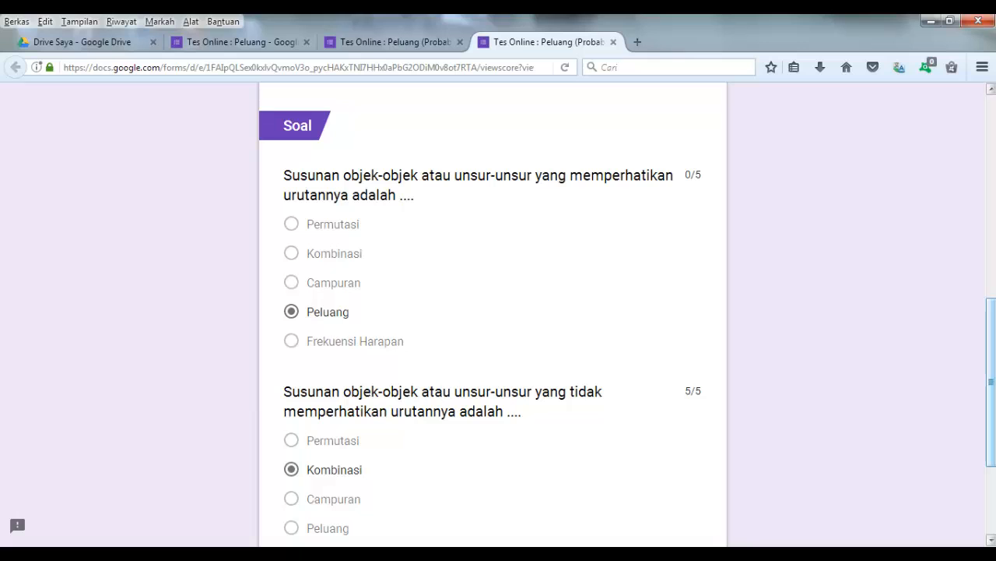
left_click_drag(994, 397, 993, 256)
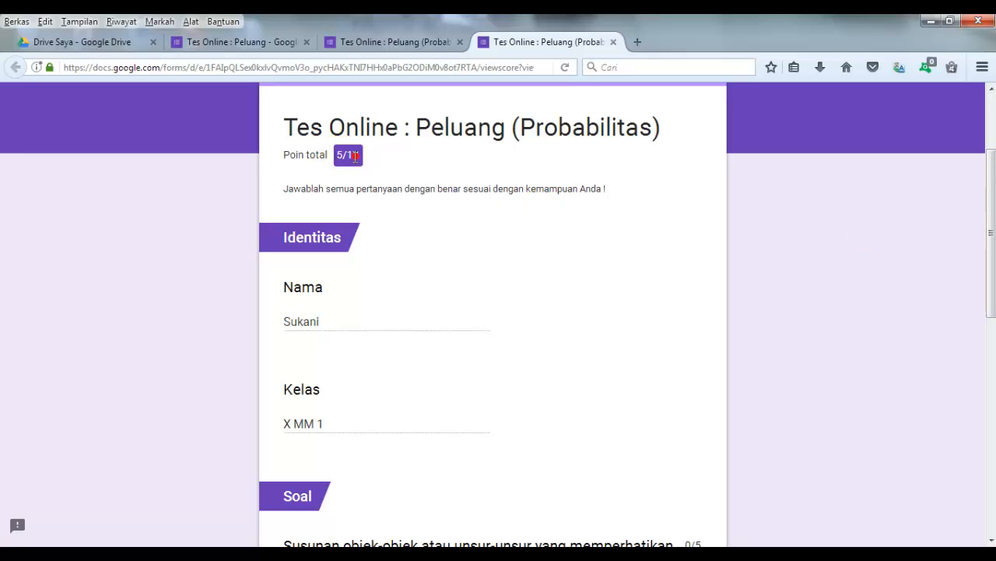
left_click_drag(994, 201, 994, 386)
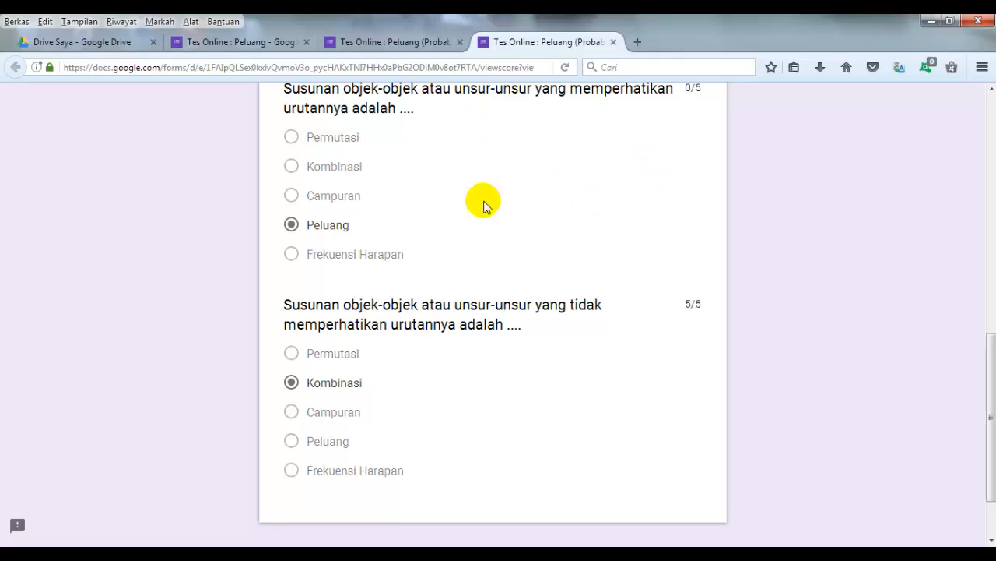
mouse_move(991, 411)
left_mouse_down()
mouse_move(993, 167)
mouse_move(991, 407)
left_mouse_up()
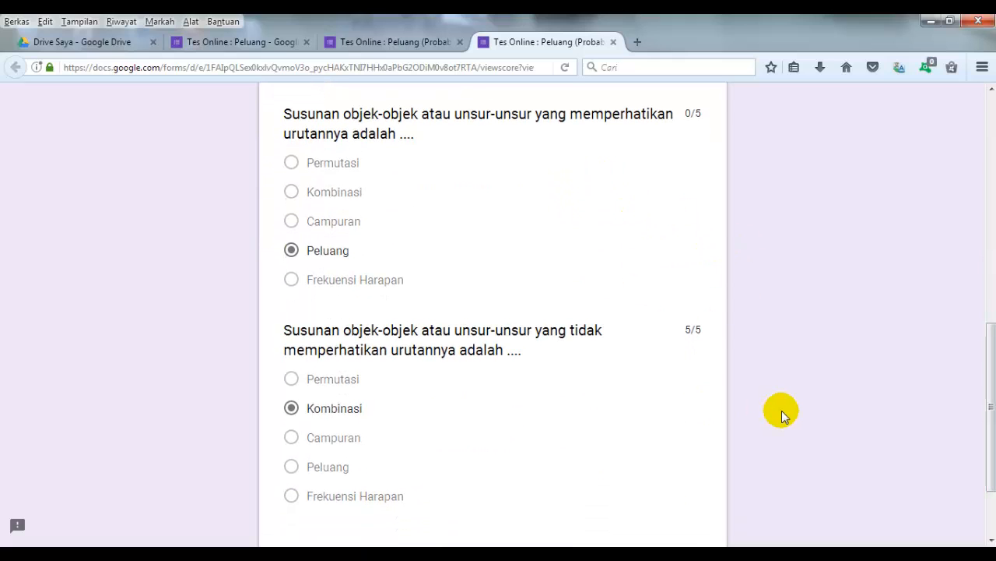
left_click_drag(991, 407, 992, 420)
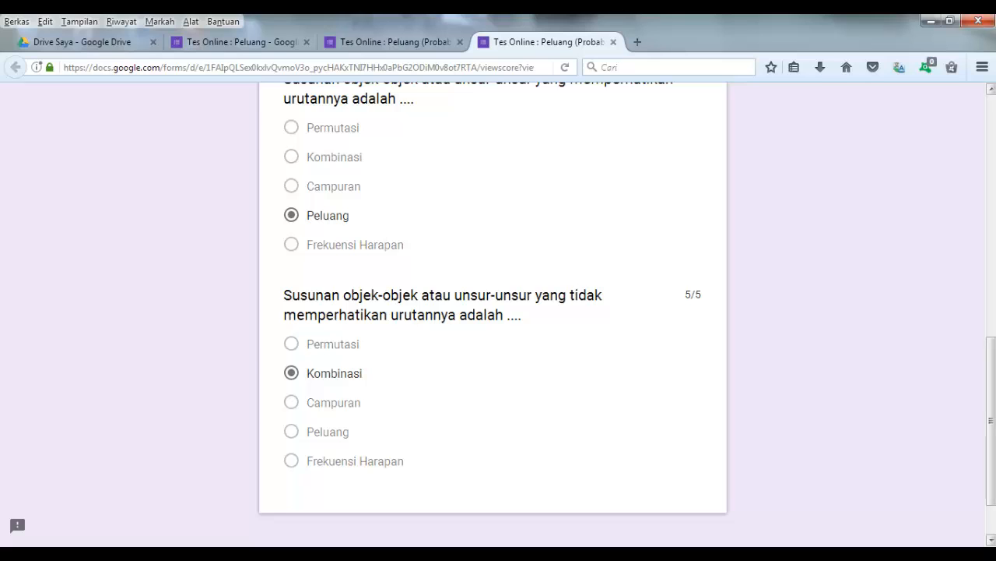
left_click_drag(992, 377, 993, 333)
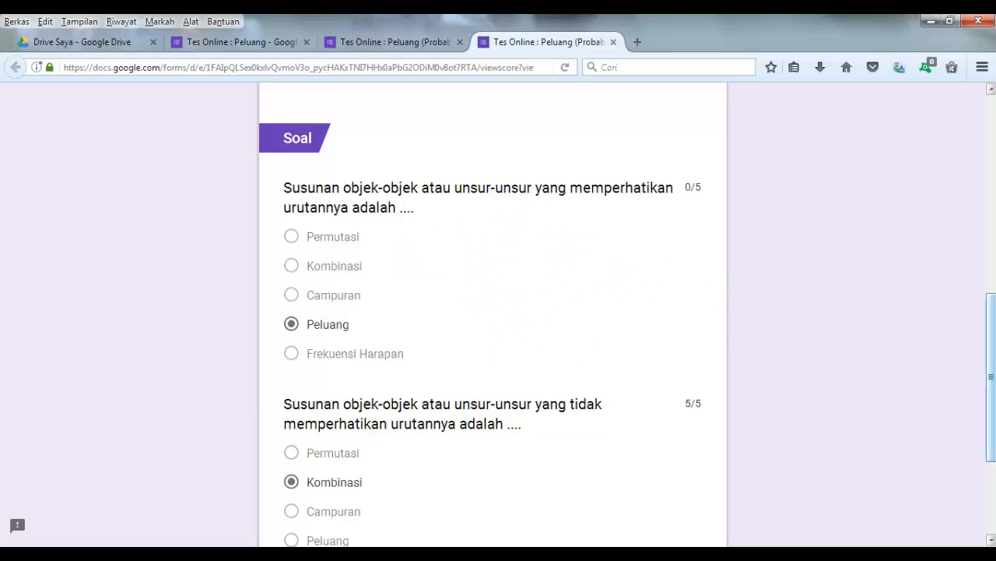
left_click_drag(993, 361, 994, 139)
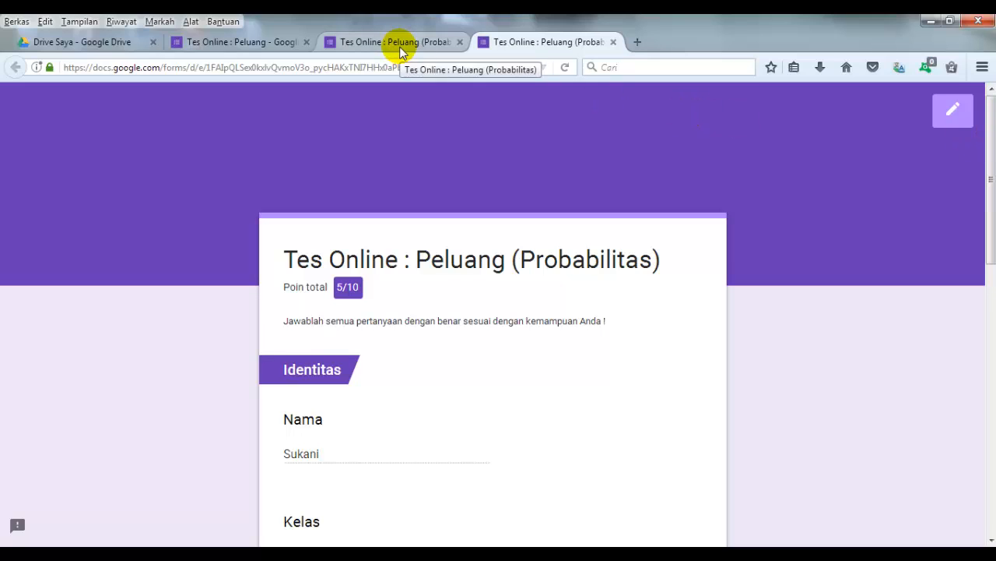
Close the score and confirmation pages, and show the summary of responses in the form editor, dismissing the introductory tip
left_click(614, 42)
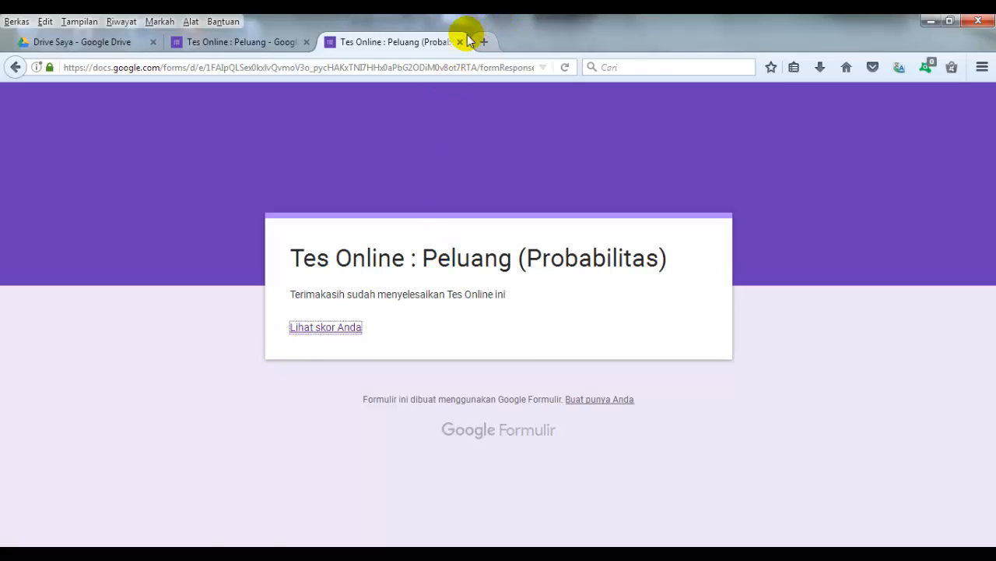
left_click(460, 42)
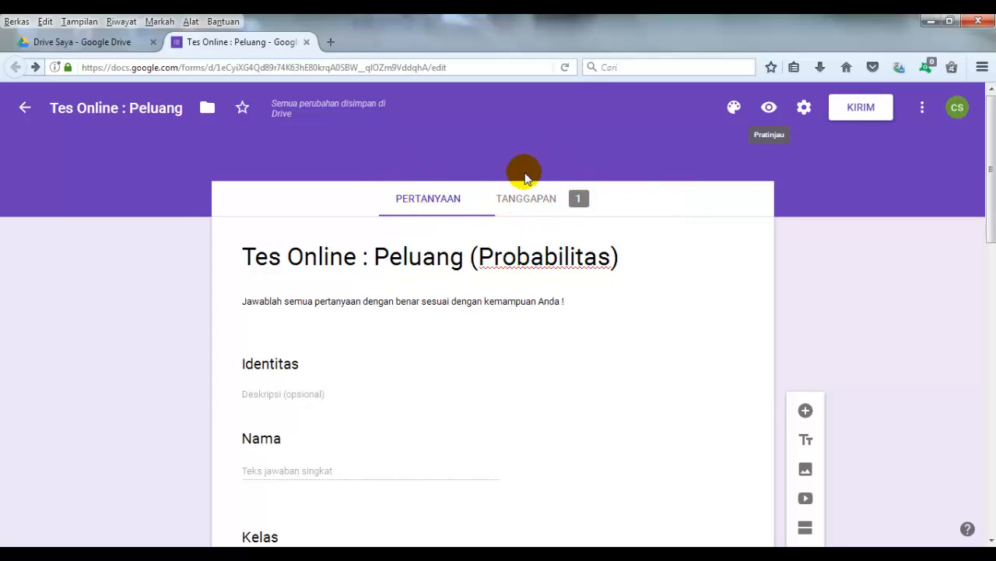
left_click(530, 202)
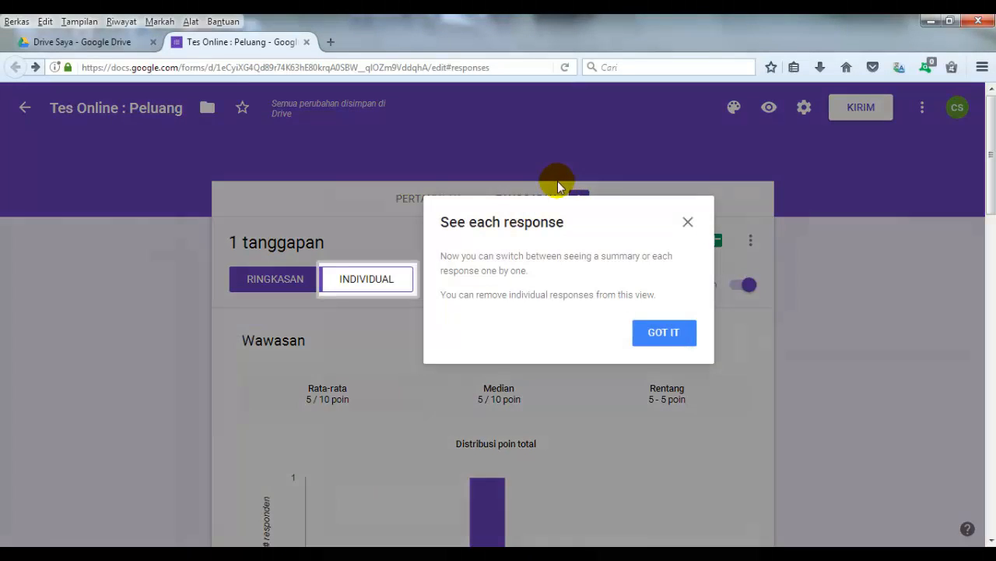
left_click(689, 223)
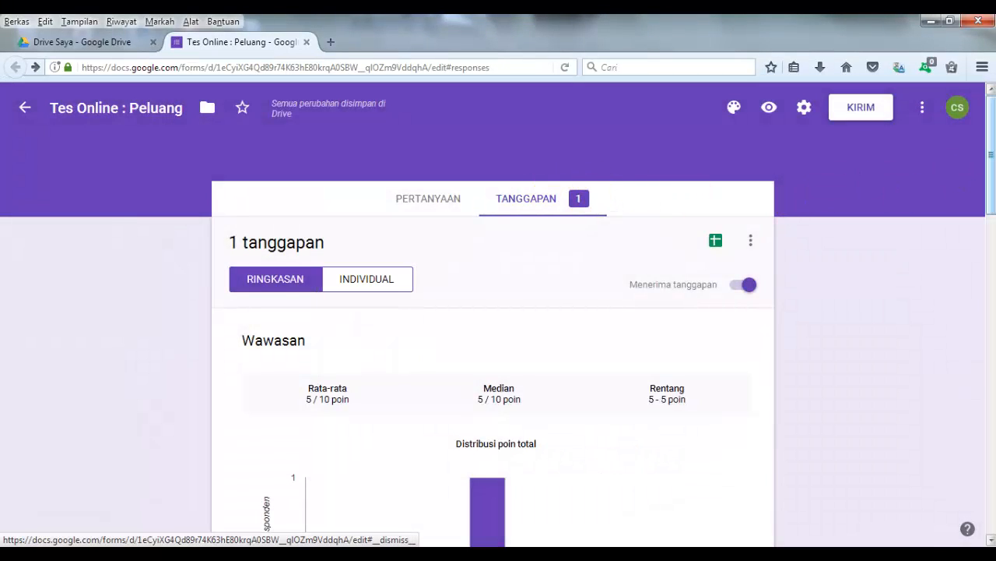
Review the response summary with its Wawasan statistics and Identitas answers, and examine the individual response with its score and respondent details
scroll(993, 191, "down", 2)
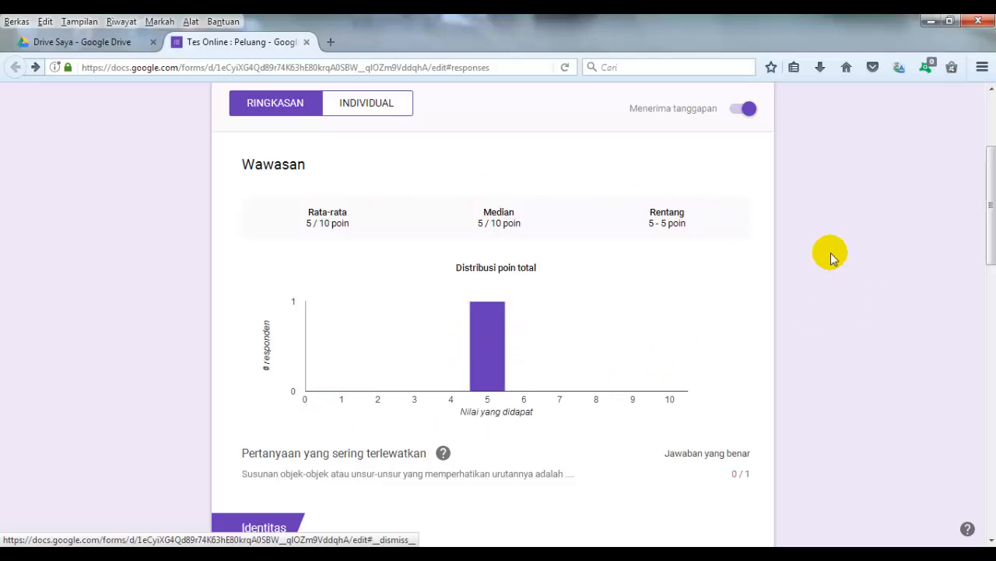
left_click_drag(991, 208, 991, 228)
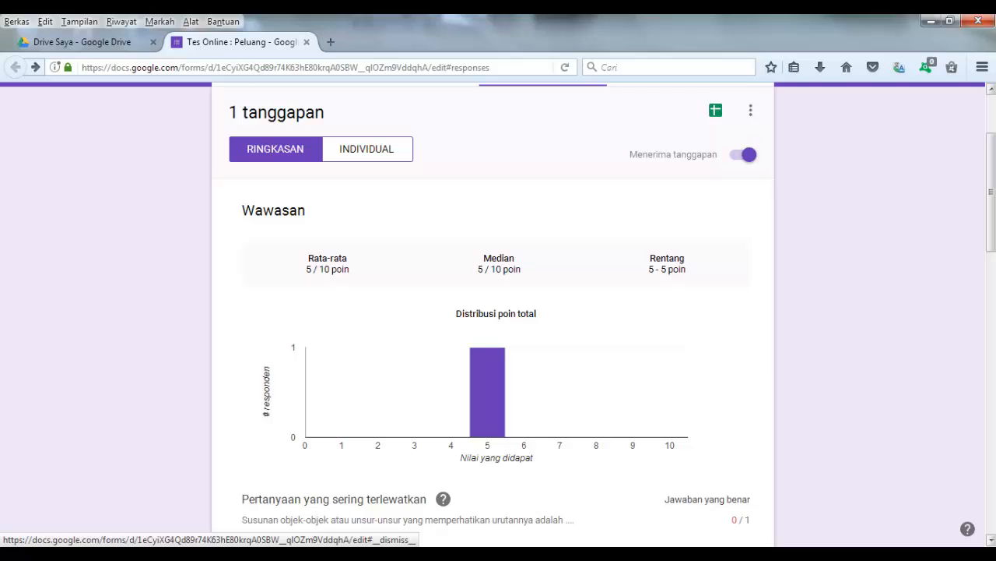
left_click_drag(991, 181, 991, 203)
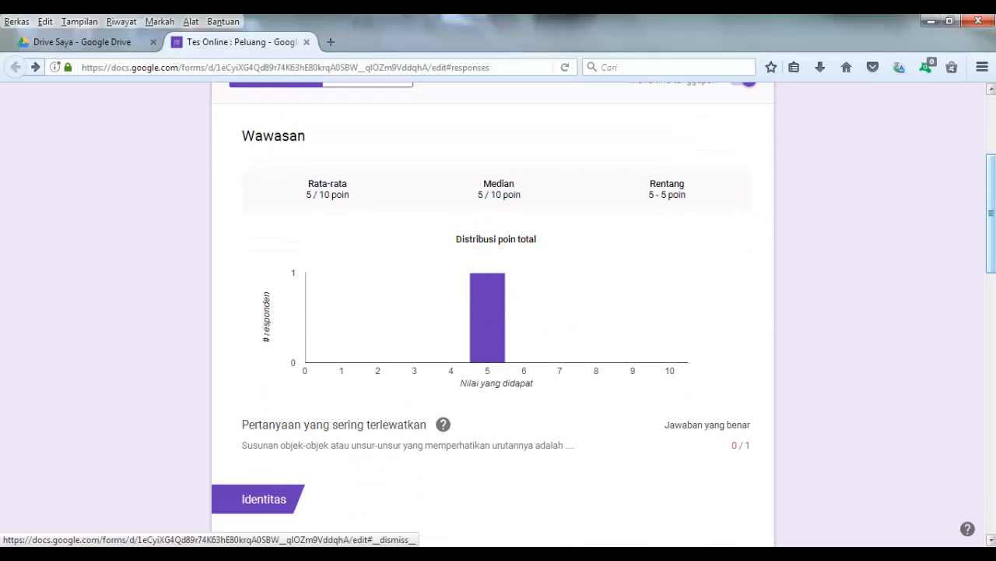
scroll(492, 311, "down", 5)
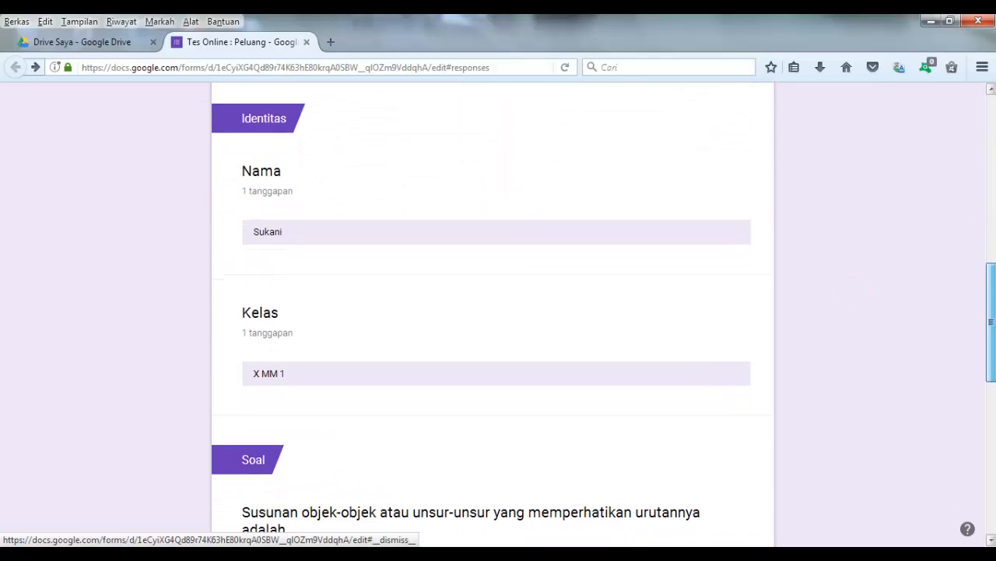
left_click_drag(989, 319, 974, 160)
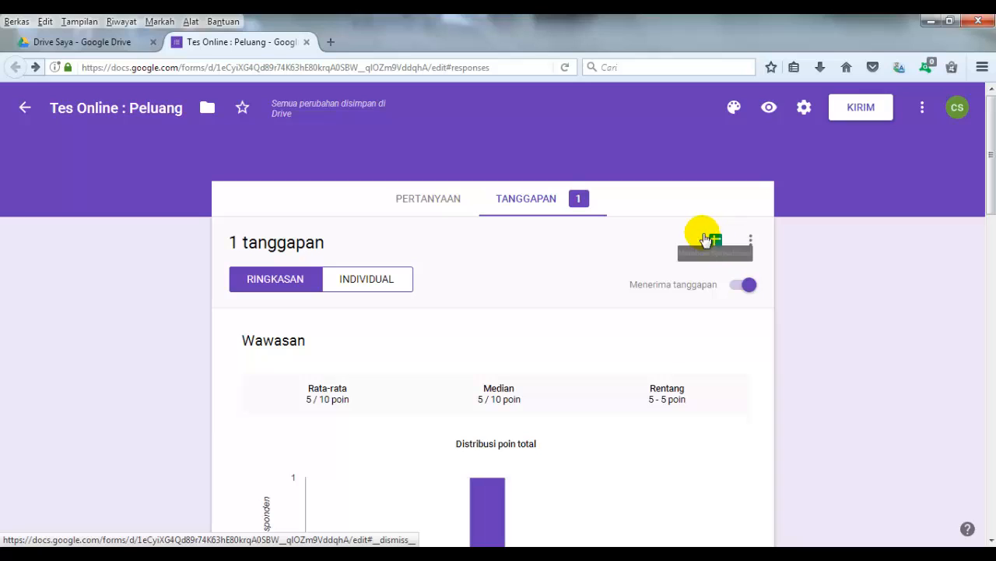
left_click(391, 285)
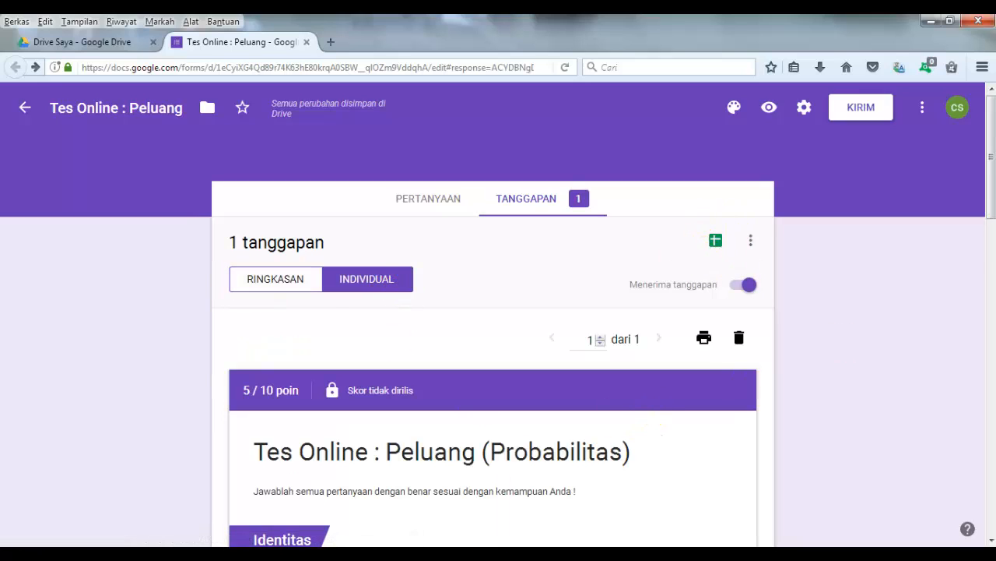
left_click_drag(991, 191, 991, 236)
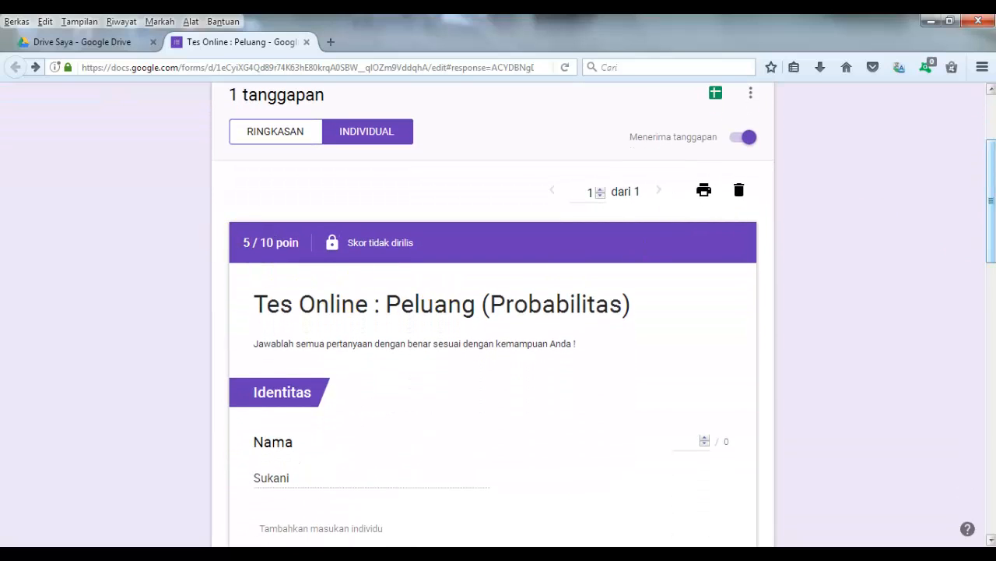
Create a new spreadsheet named "Tes Online : Peluang (Tanggapan)" as the destination for the form responses
left_click_drag(993, 184, 979, 155)
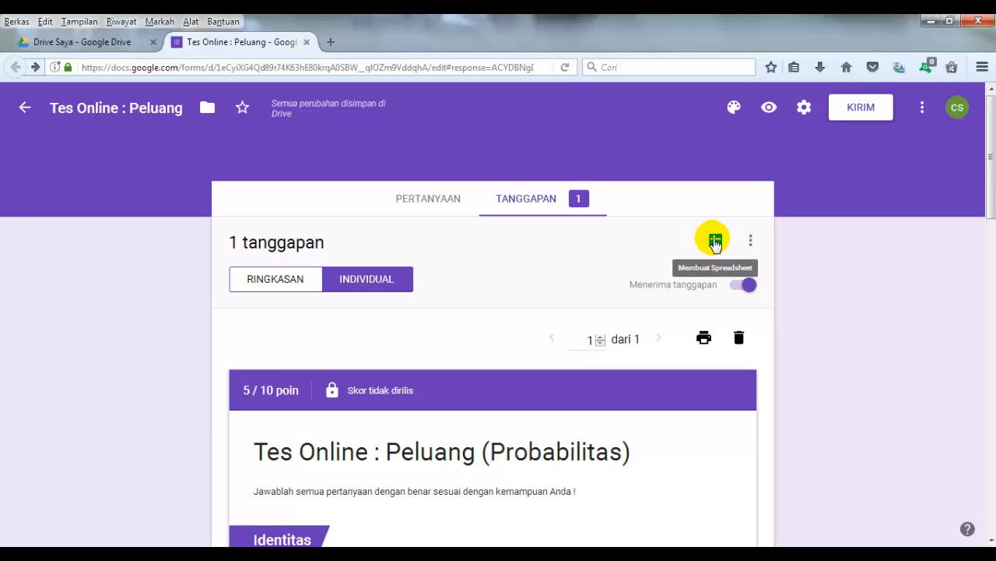
left_click(715, 244)
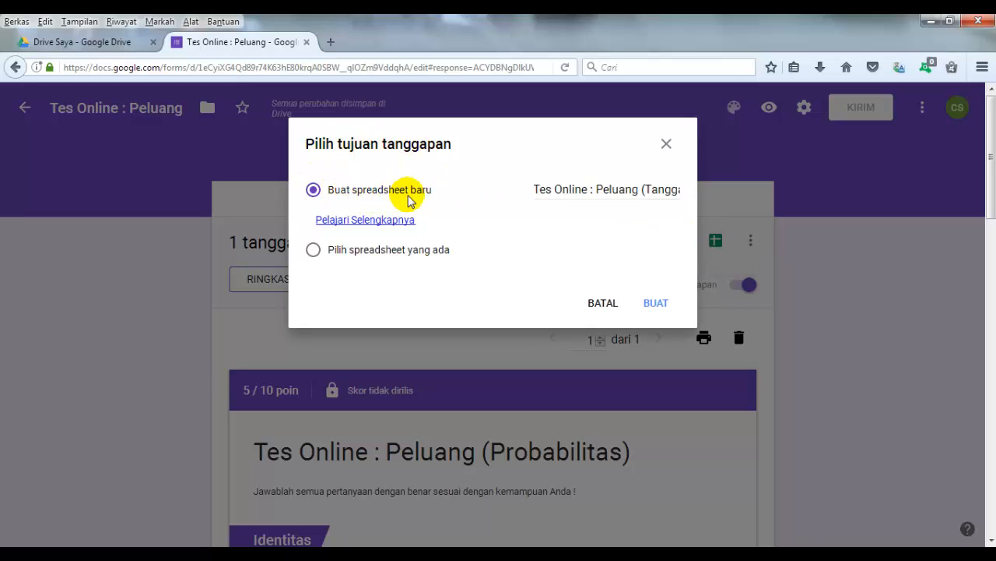
left_click(655, 302)
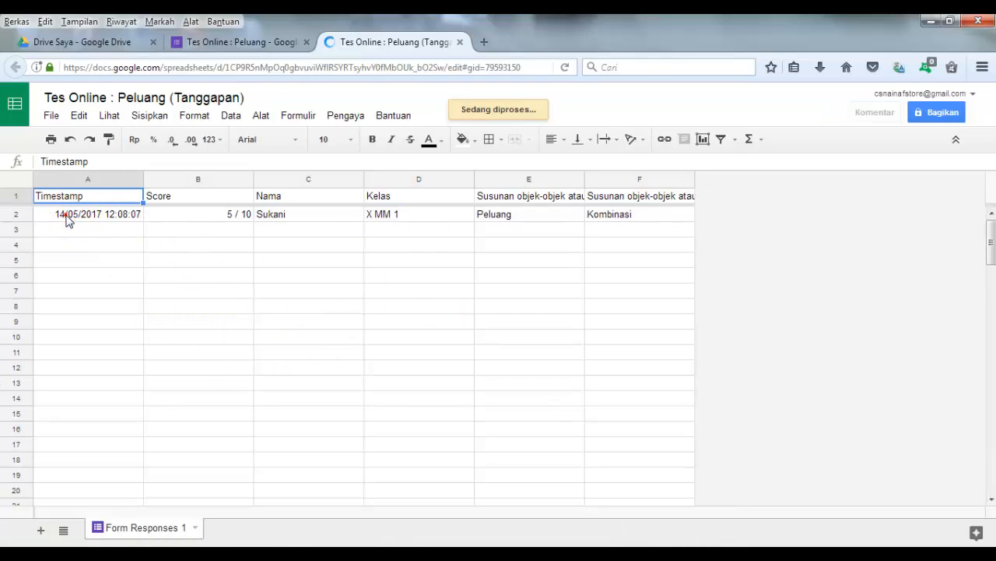
Examine the response row's timestamp, name, class, two answers and score in the spreadsheet
left_click(109, 218)
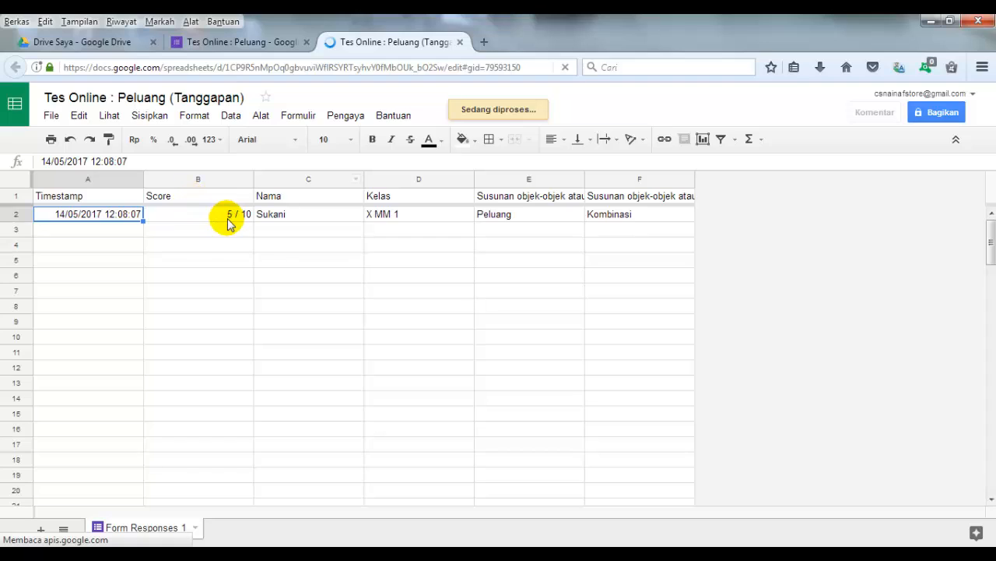
left_click(258, 214)
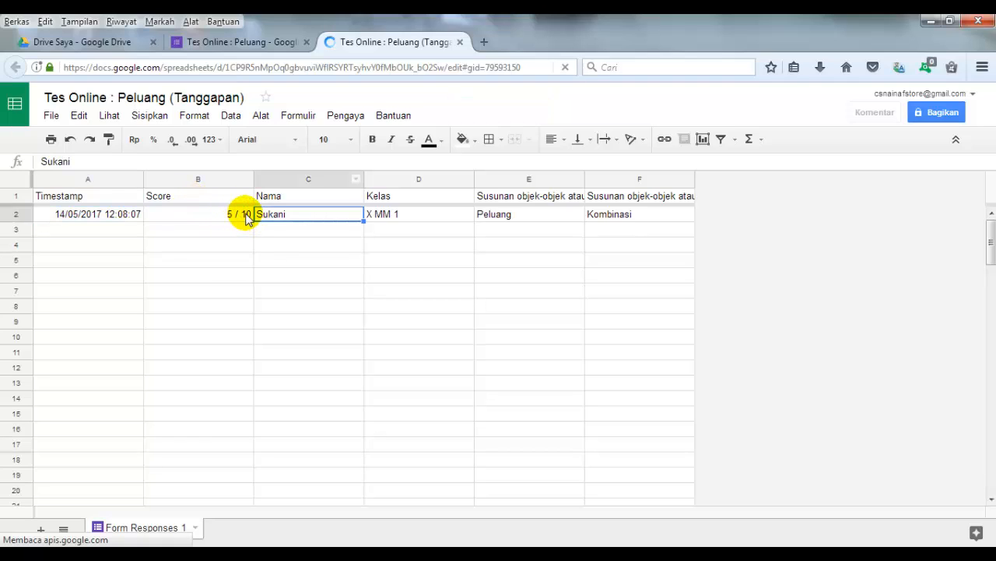
left_click(407, 216)
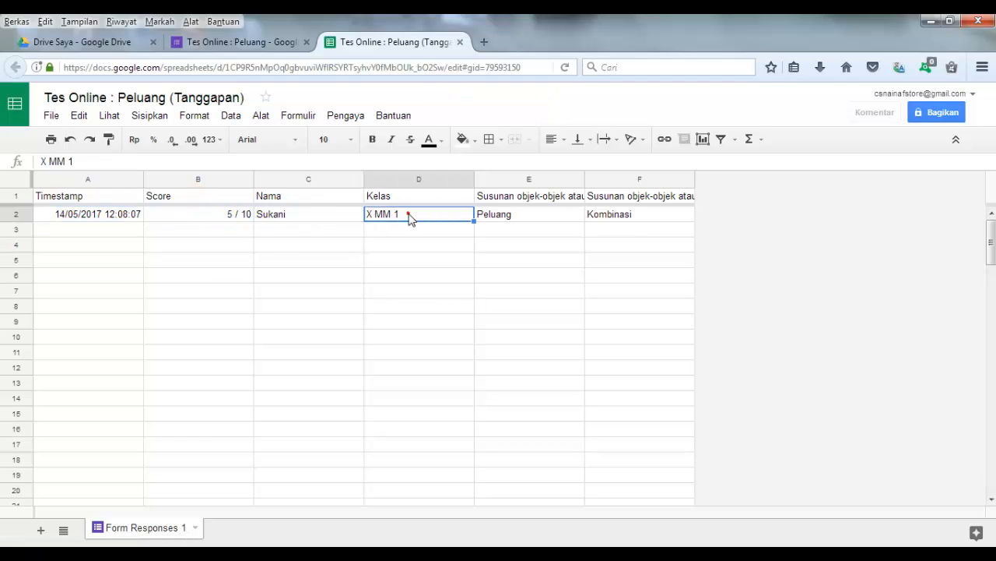
left_click(539, 215)
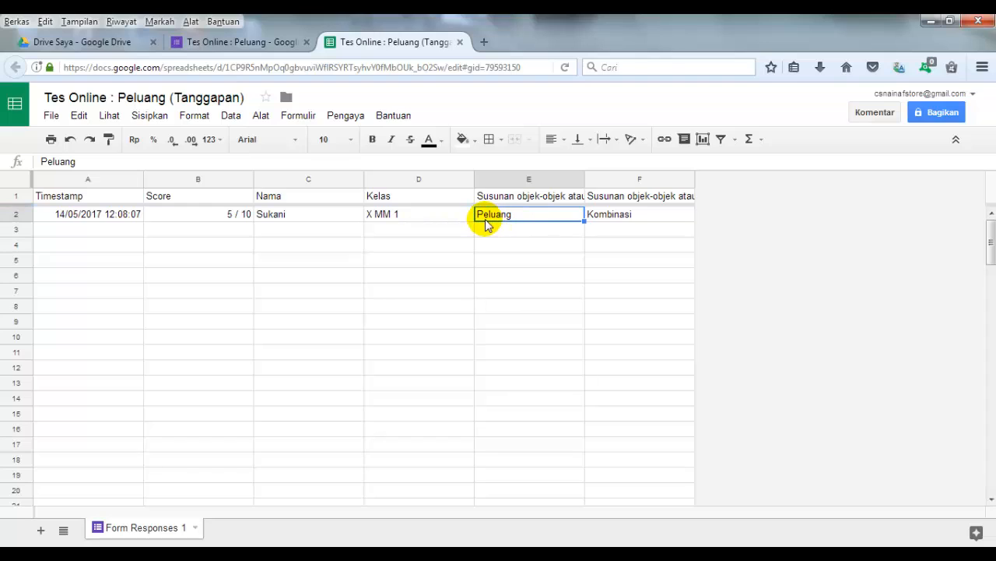
left_click(622, 221)
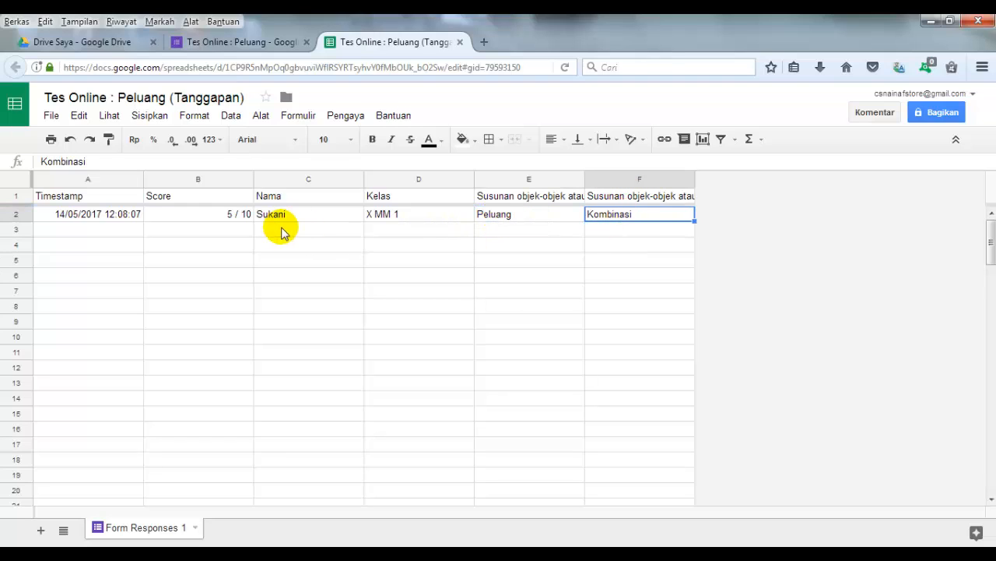
left_click(238, 218)
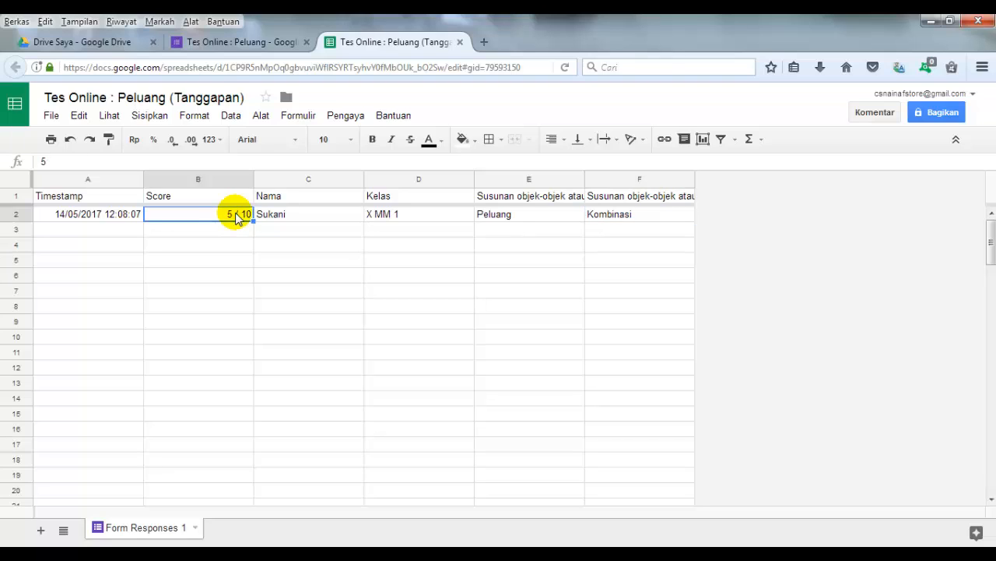
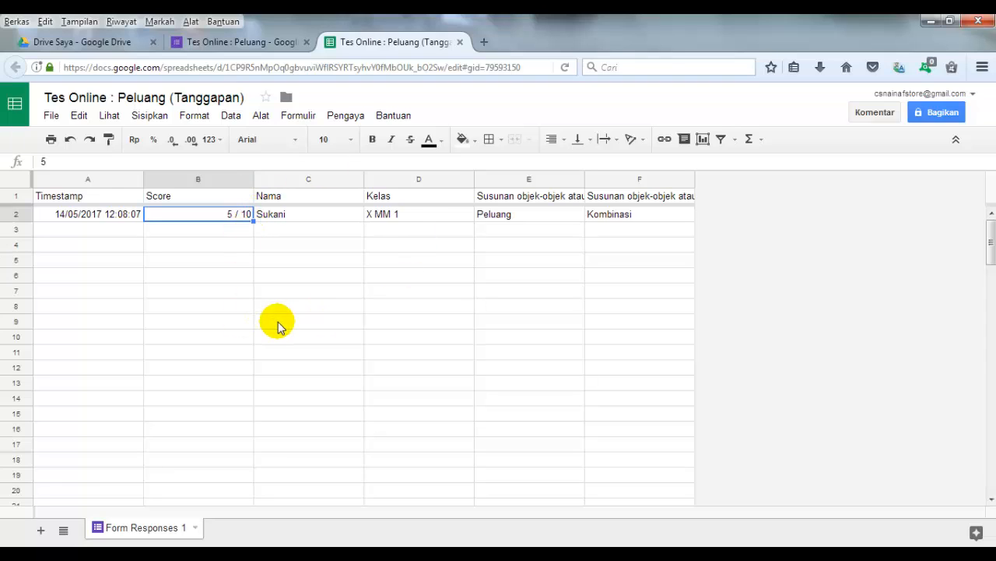
Try the Microsoft Excel (.xlsx) download of the response spreadsheet and view its print settings, closing both dialogs without saving or printing
left_click(52, 117)
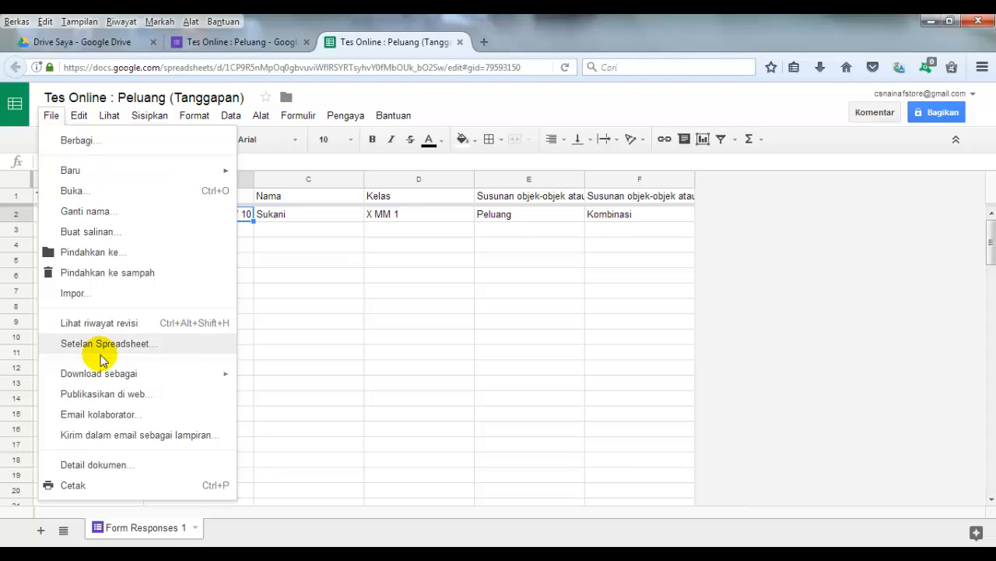
mouse_move(112, 377)
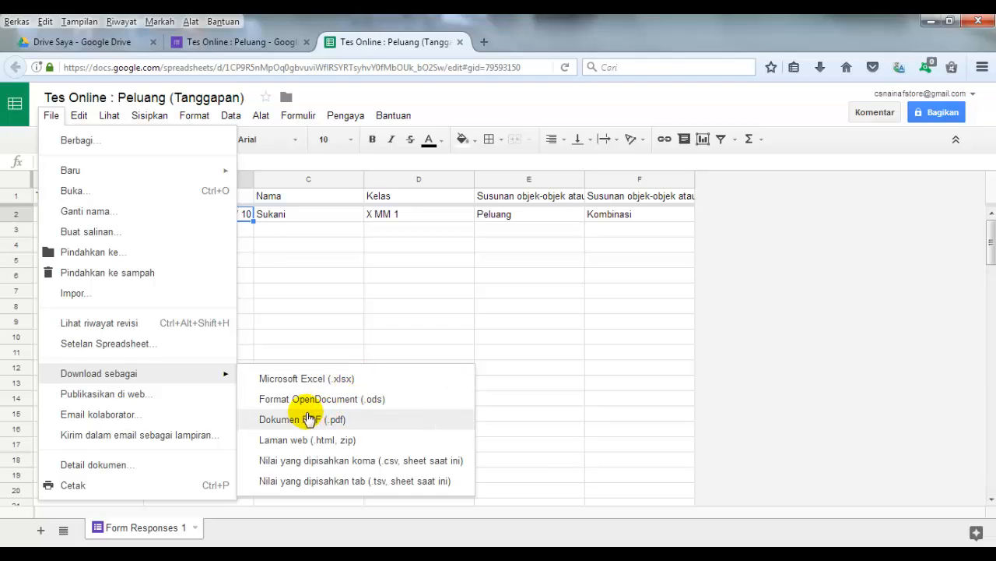
left_click(359, 380)
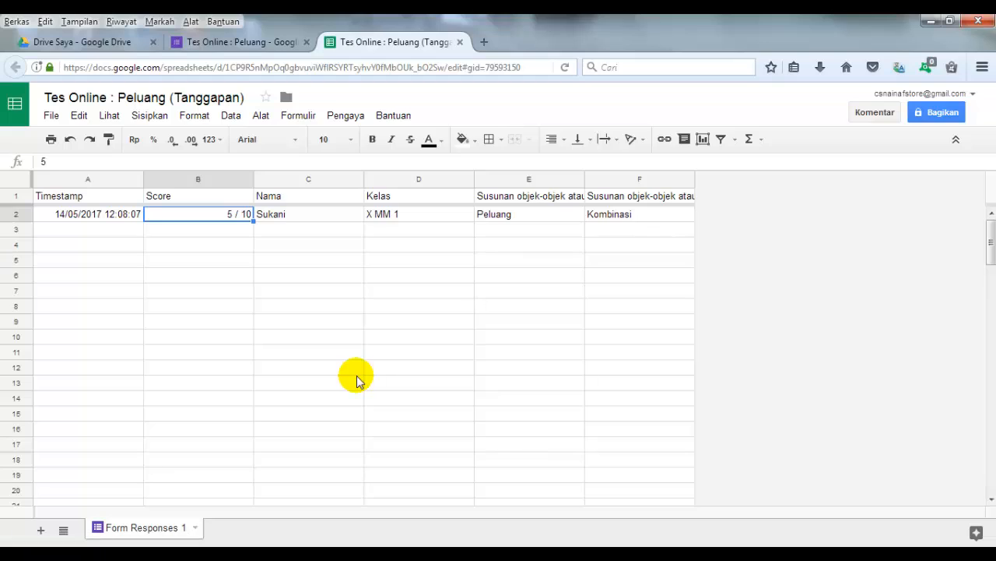
left_click(406, 286)
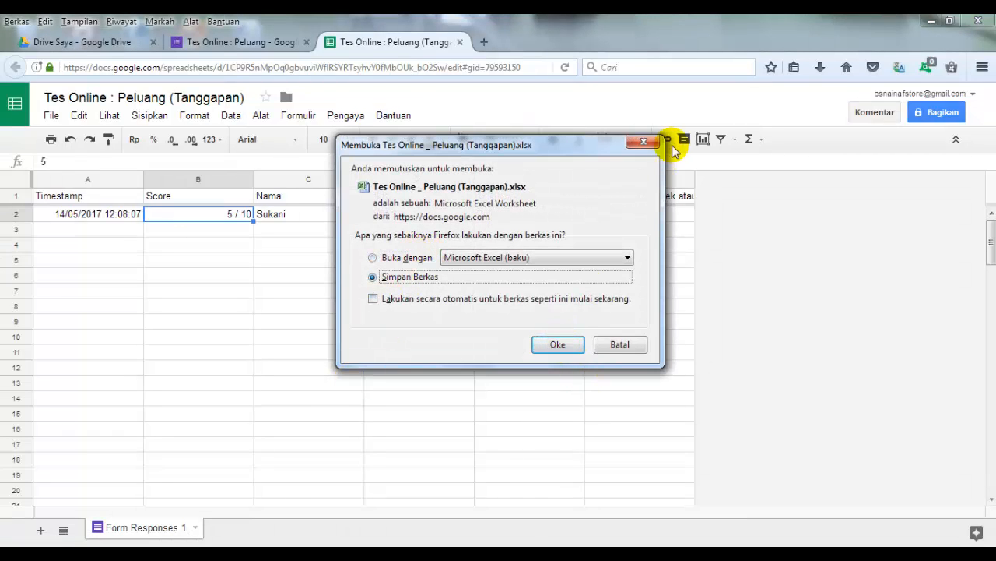
left_click(643, 144)
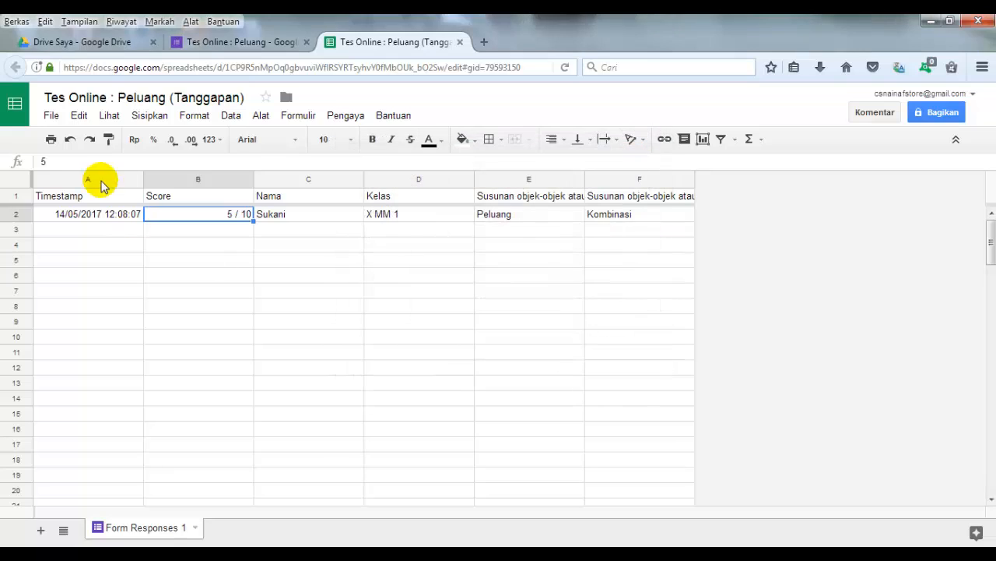
left_click(51, 140)
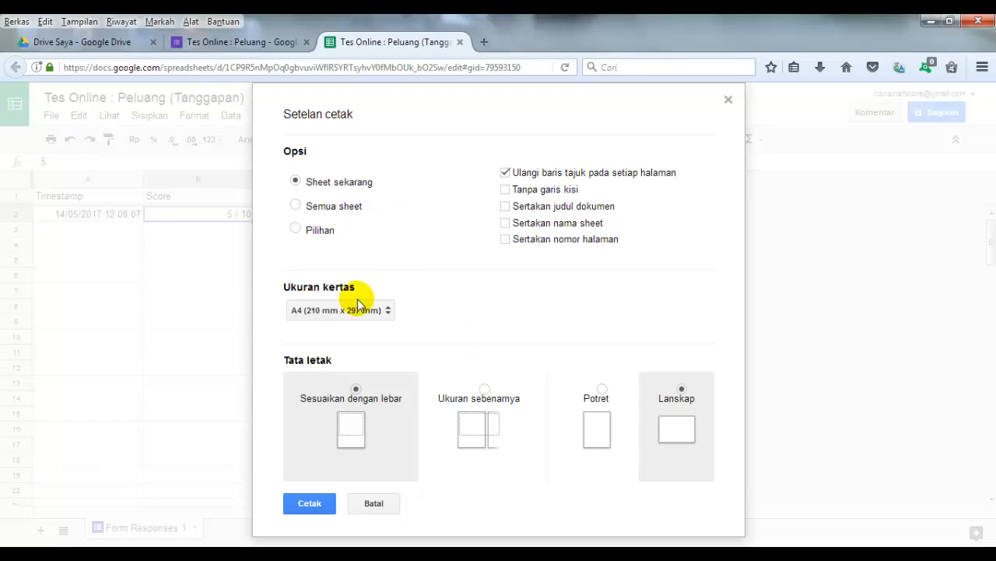
left_click(728, 101)
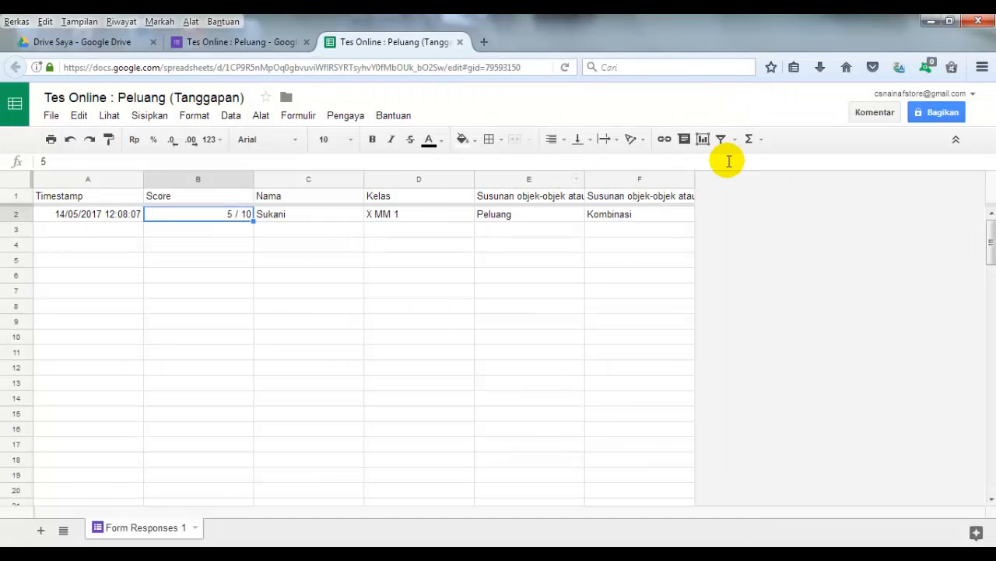
Return to the quiz form and show its questions for editing
left_click(239, 41)
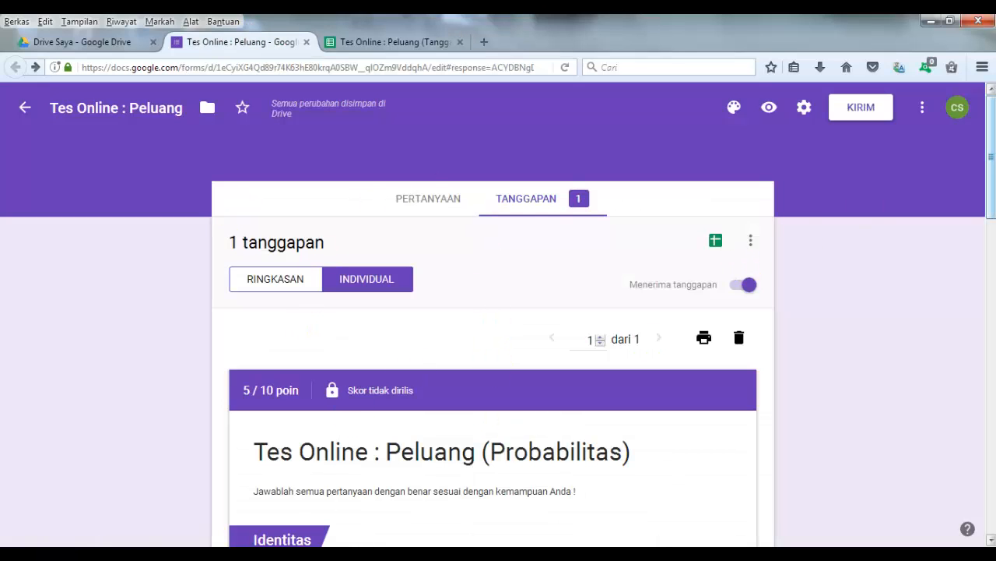
left_click(449, 204)
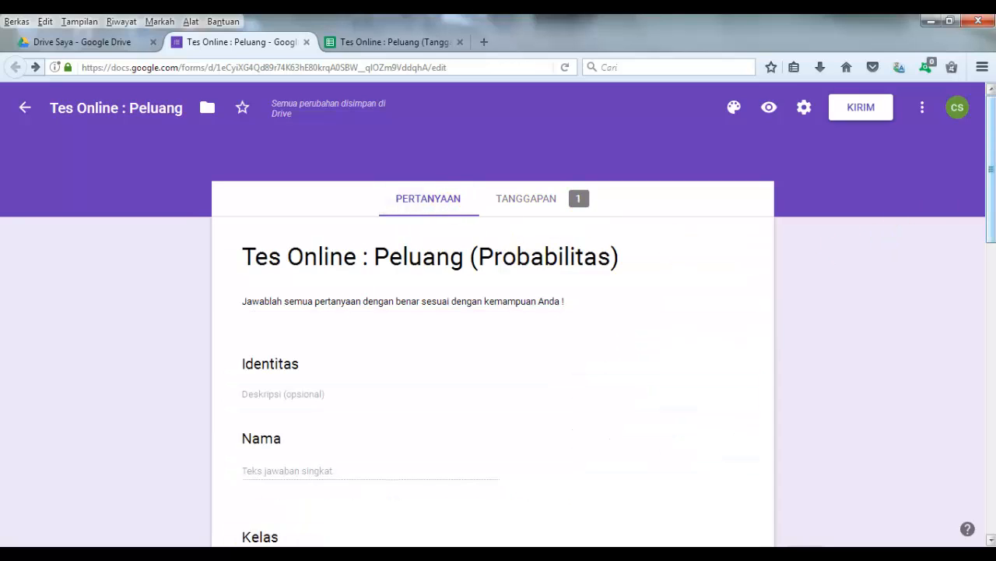
mouse_move(989, 136)
left_mouse_down()
mouse_move(989, 166)
mouse_move(989, 136)
left_mouse_up()
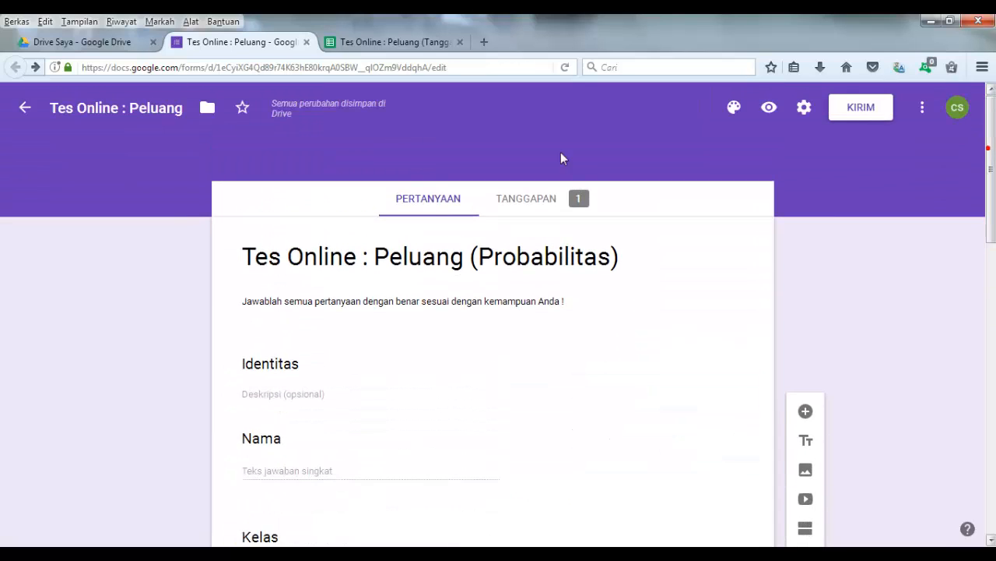
Delete and retype the letter "u" of "Peluang" in the form title
left_click(425, 204)
left_click(423, 256)
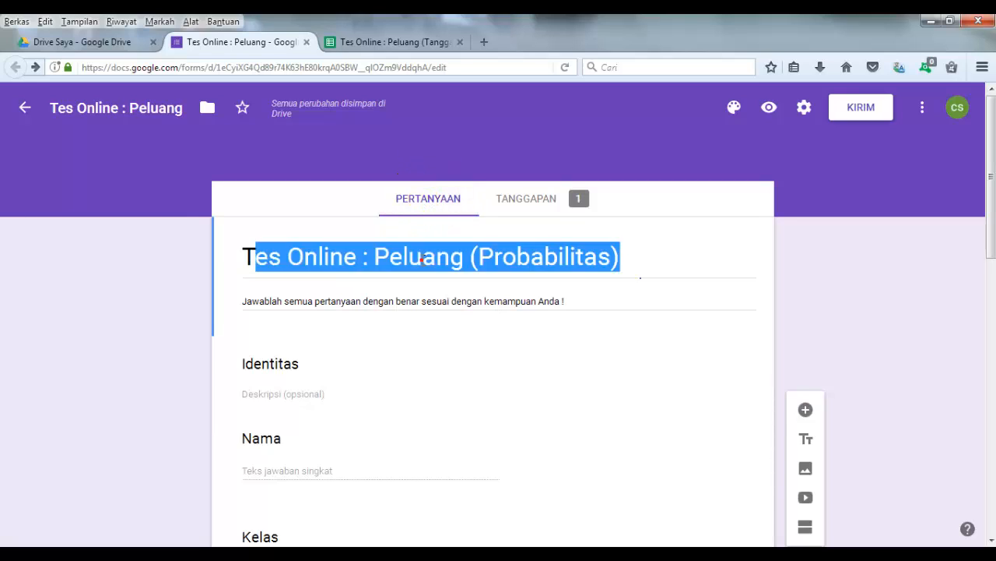
key("BackSpace")
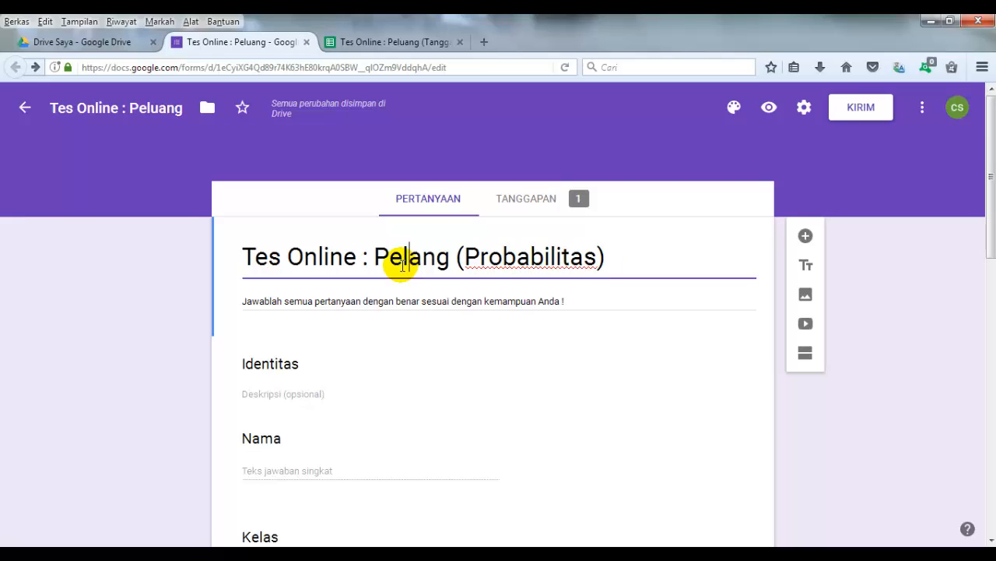
type("u")
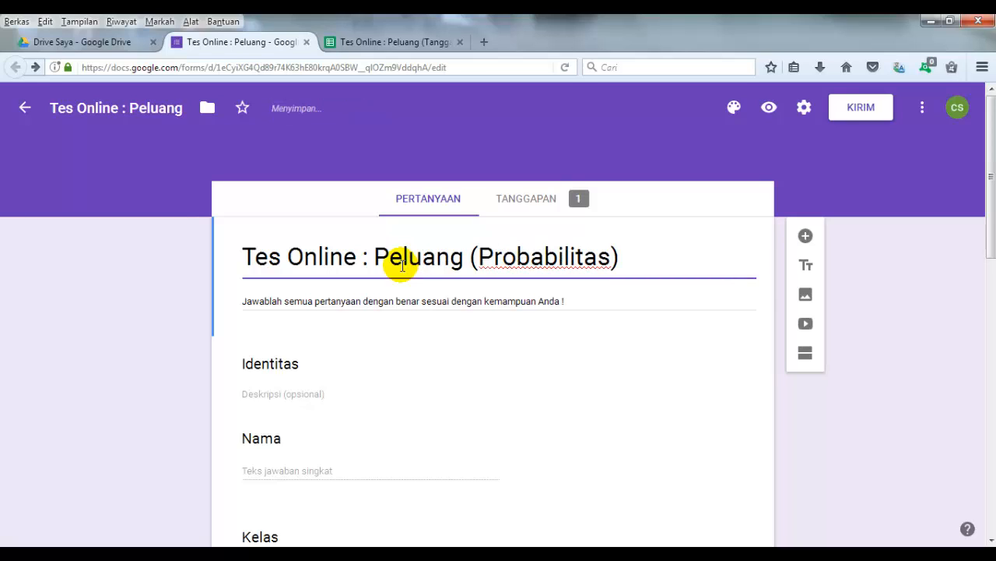
Go through the form's editable parts, selecting the description, title, Identitas section and Kelas question in turn
left_click(412, 300)
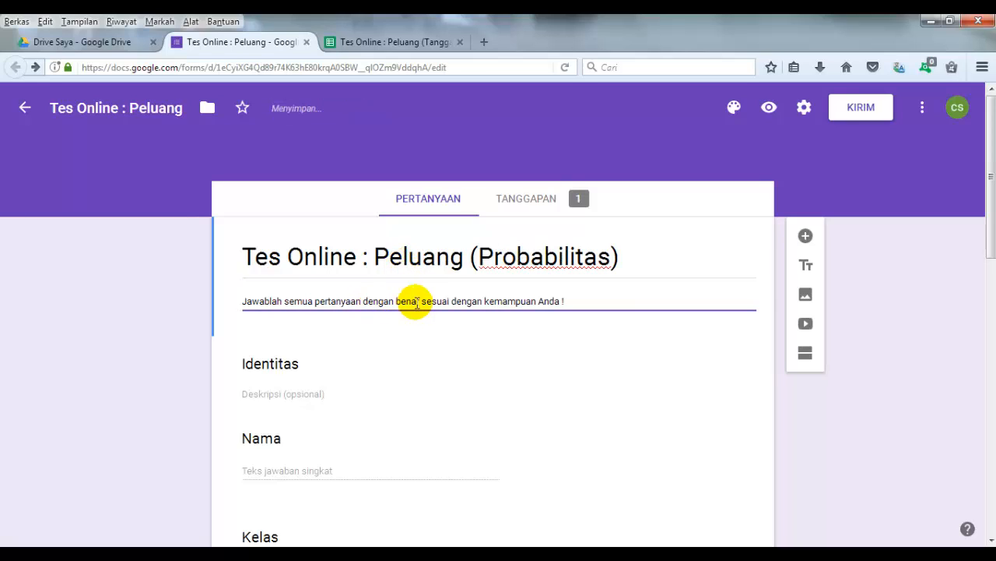
left_click(390, 257)
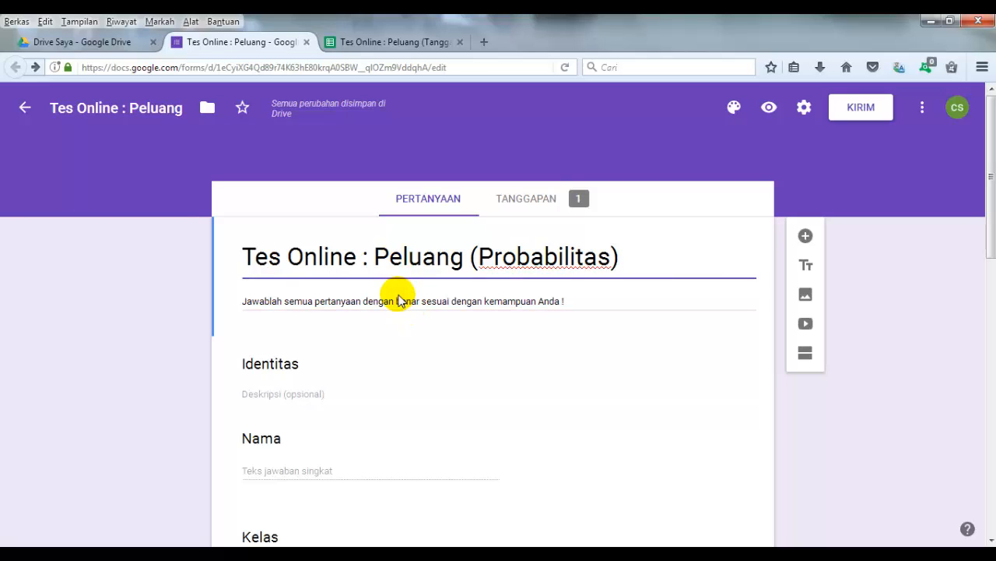
left_click(394, 301)
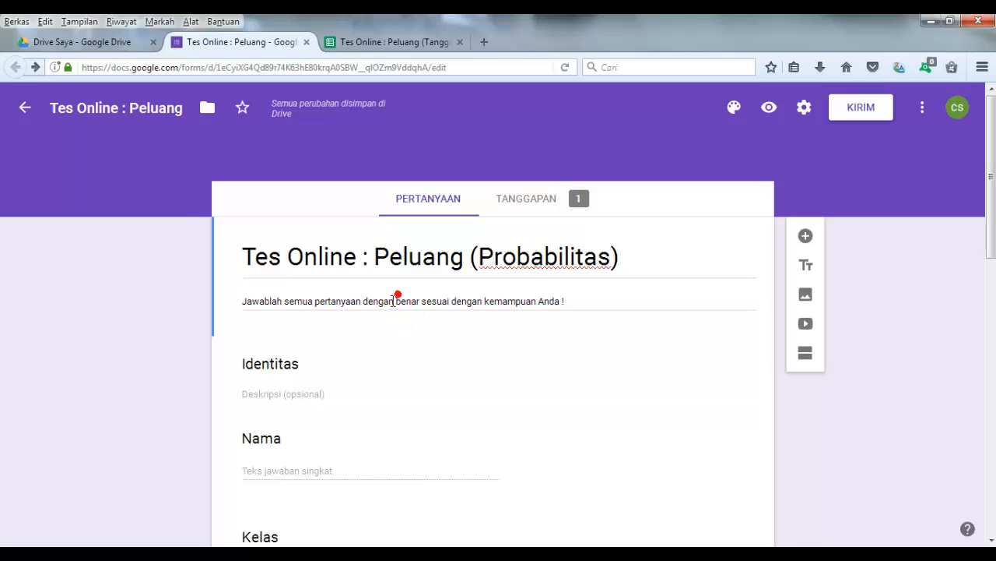
left_click(289, 363)
scroll(362, 222, "down", 3)
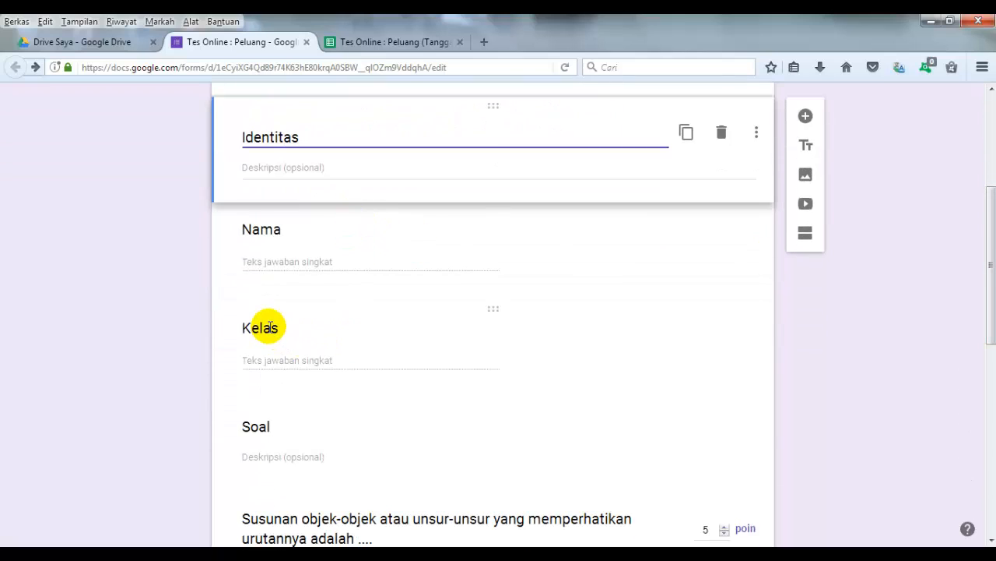
left_click(269, 327)
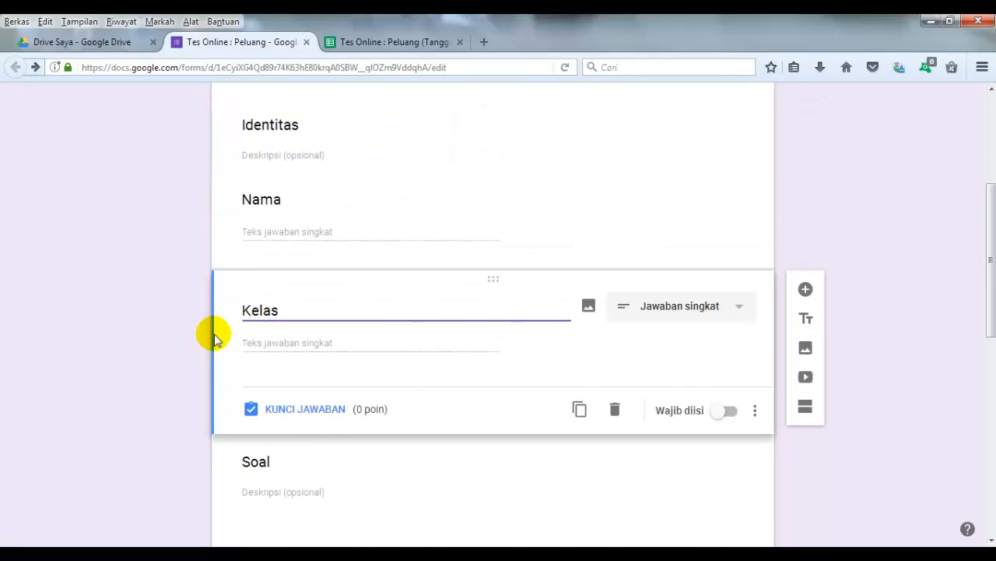
Go through the Nama and Kelas questions, and open the first multiple-choice question for editing with its Permutasi option selected
left_click(104, 332)
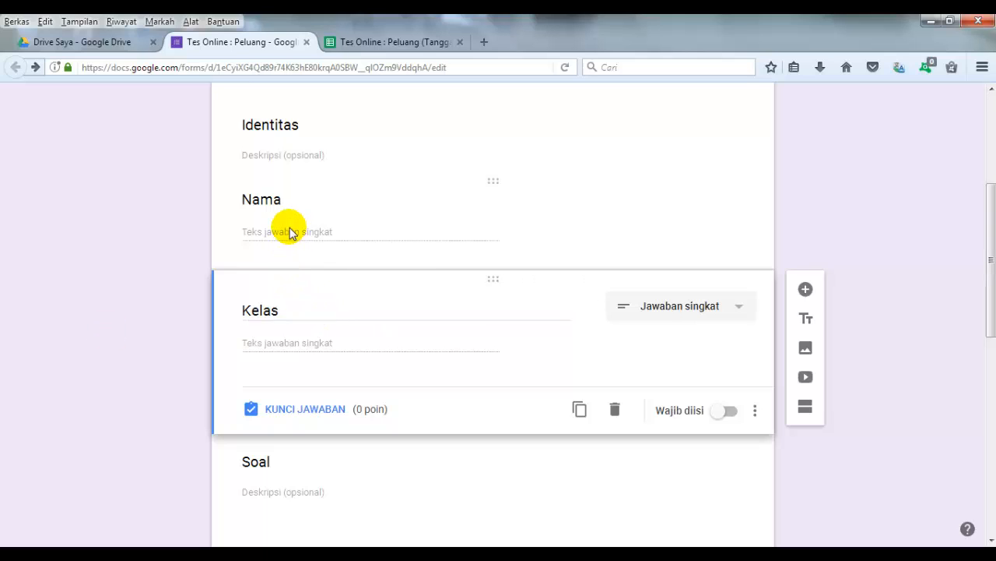
left_click(270, 194)
left_click(302, 374)
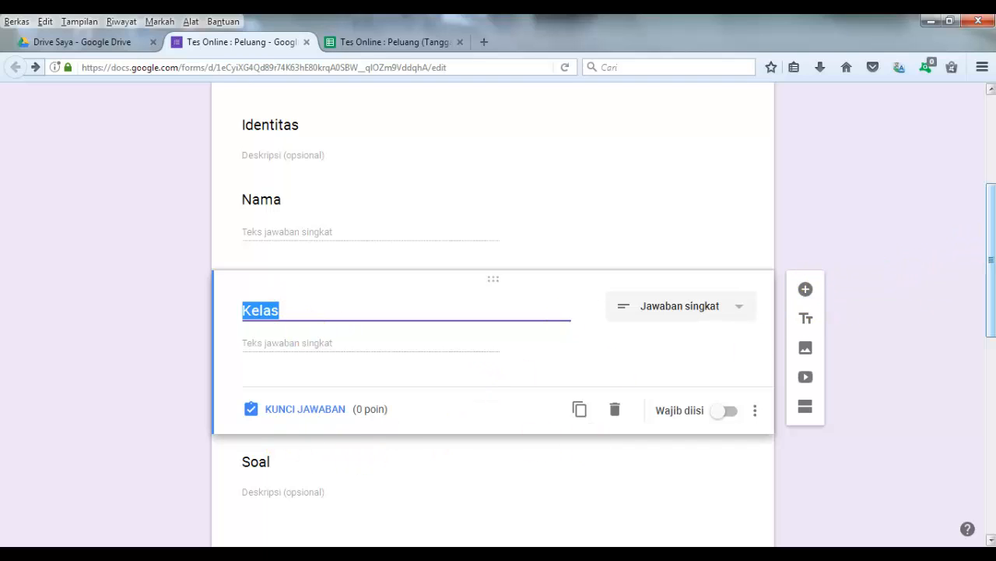
scroll(537, 327, "down", 4)
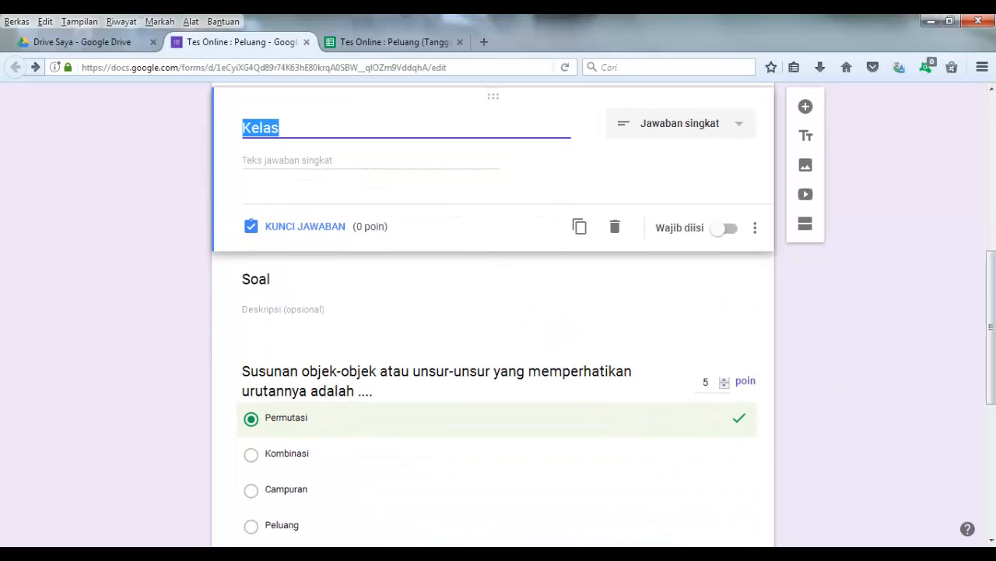
scroll(399, 226, "down", 3)
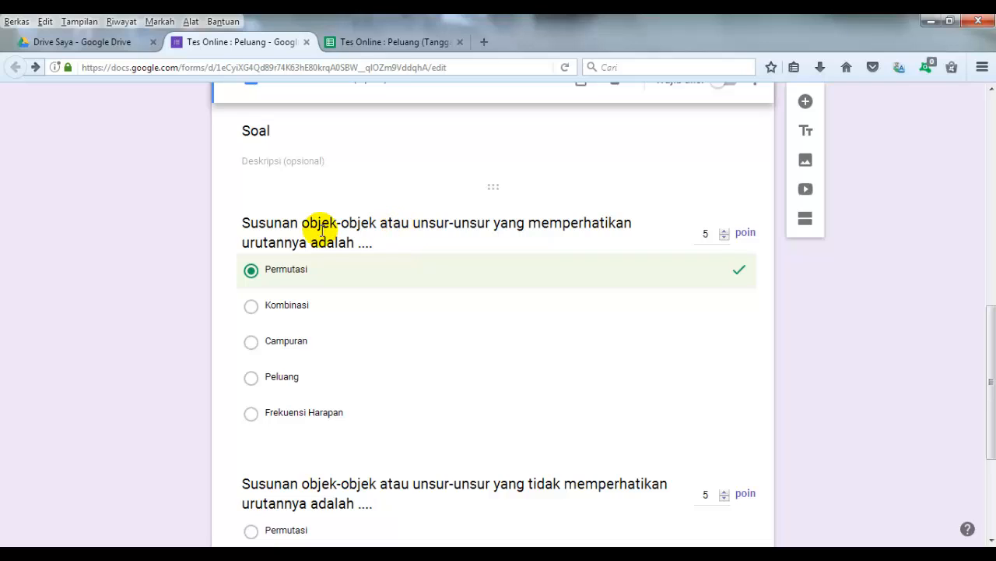
left_click(377, 242)
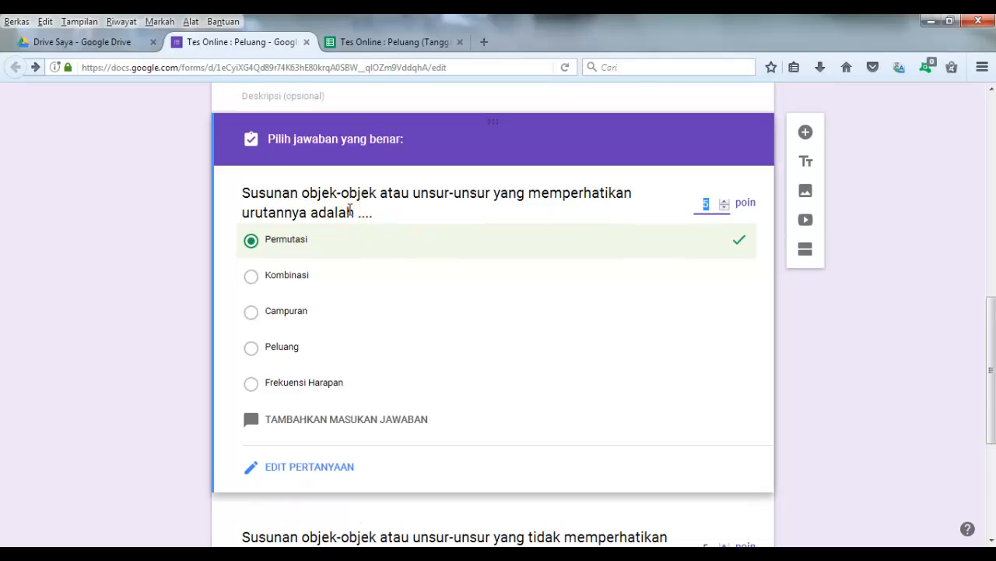
left_click(339, 465)
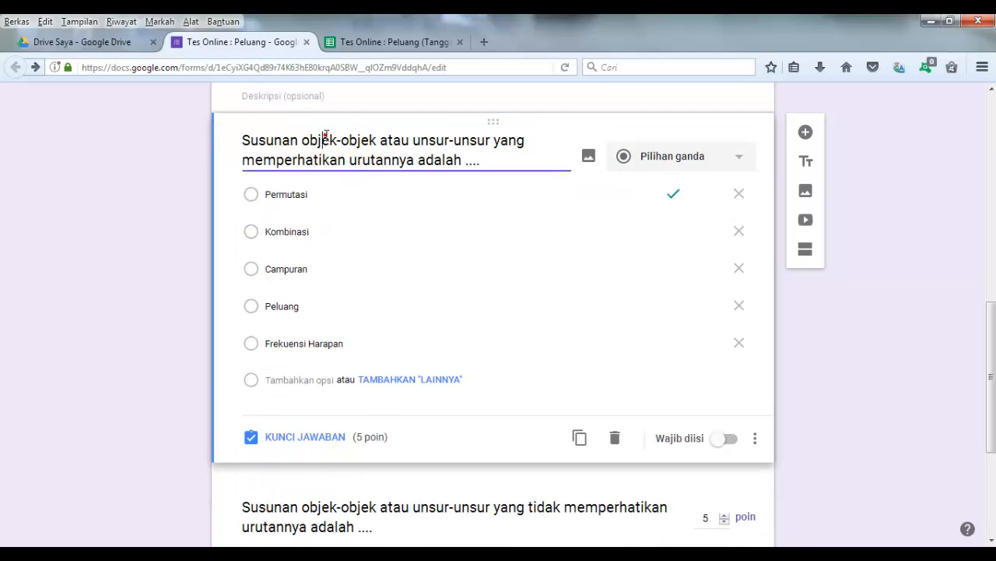
left_click(313, 195)
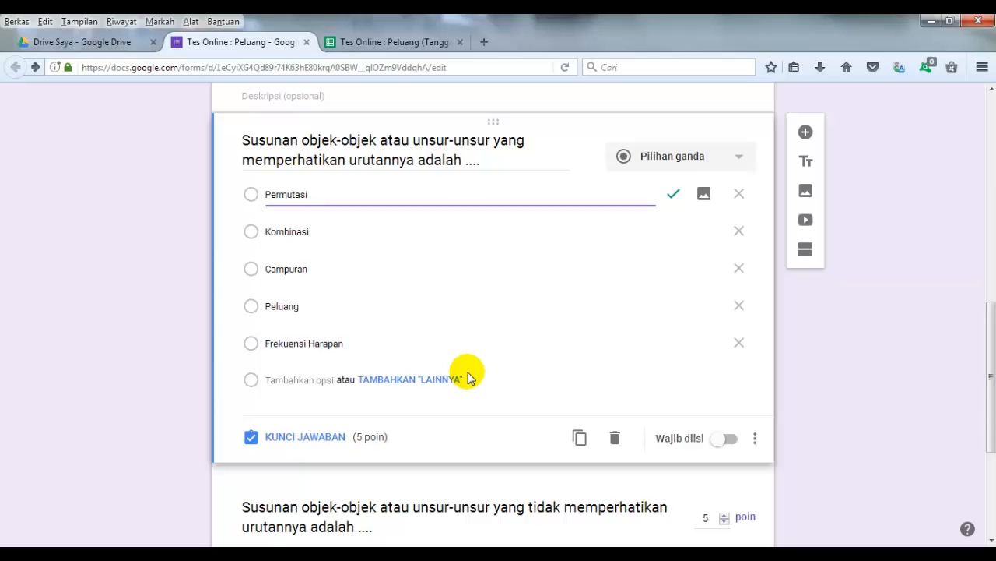
Open the second multiple-choice question, about arrangements that disregard order, for editing
scroll(556, 367, "down", 3)
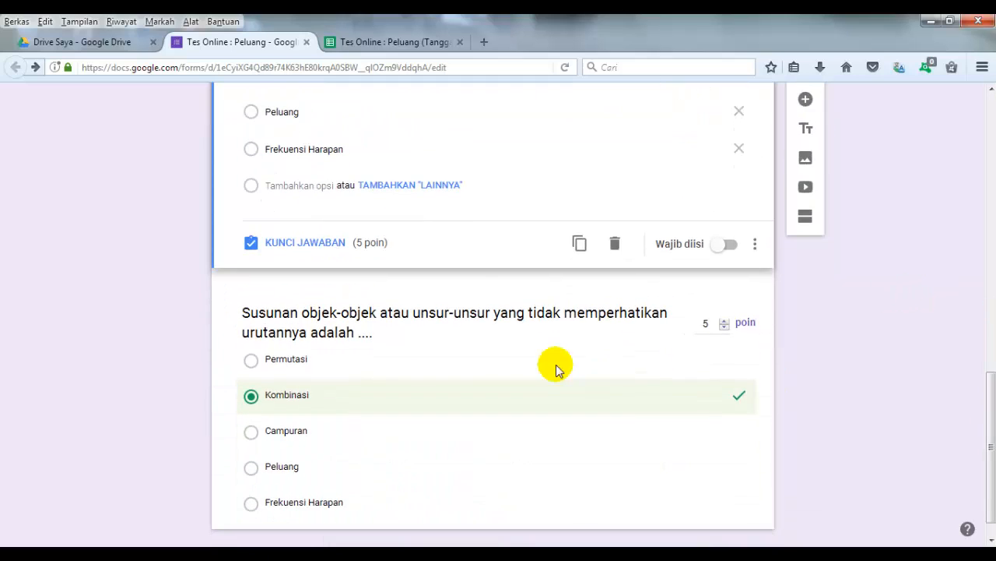
left_click(512, 318)
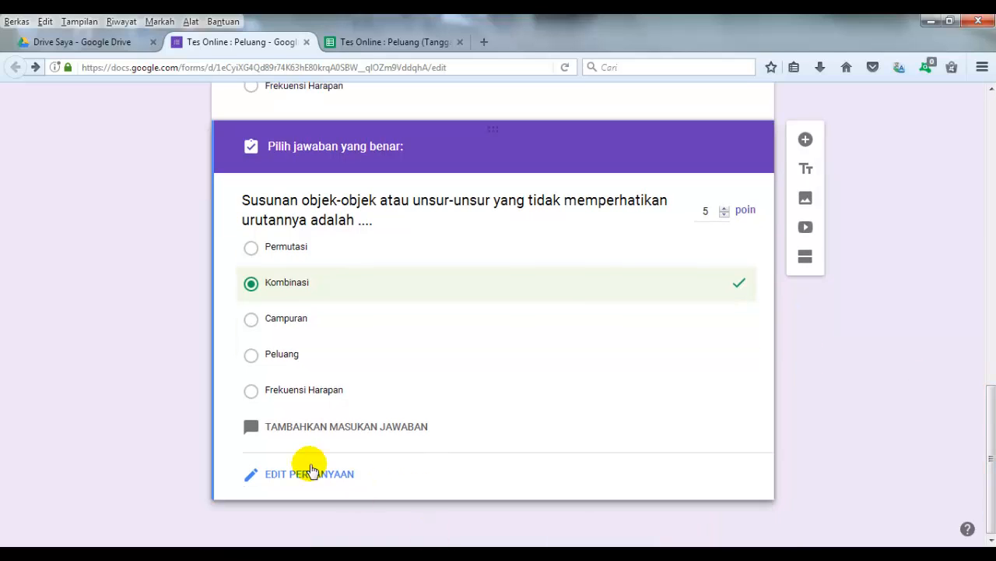
left_click(300, 484)
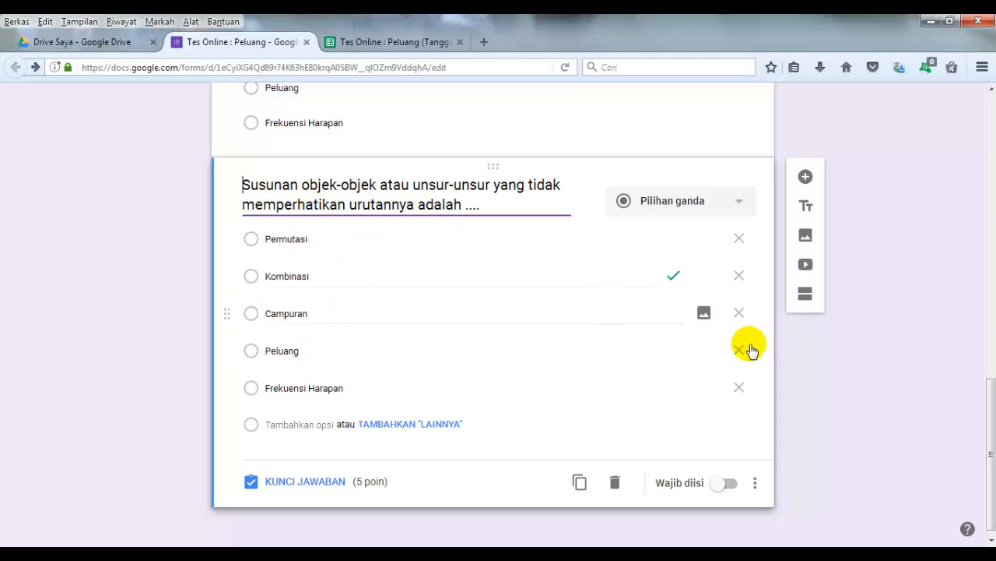
Make the Nama and Kelas questions in the Identitas section required
left_click_drag(990, 400, 994, 155)
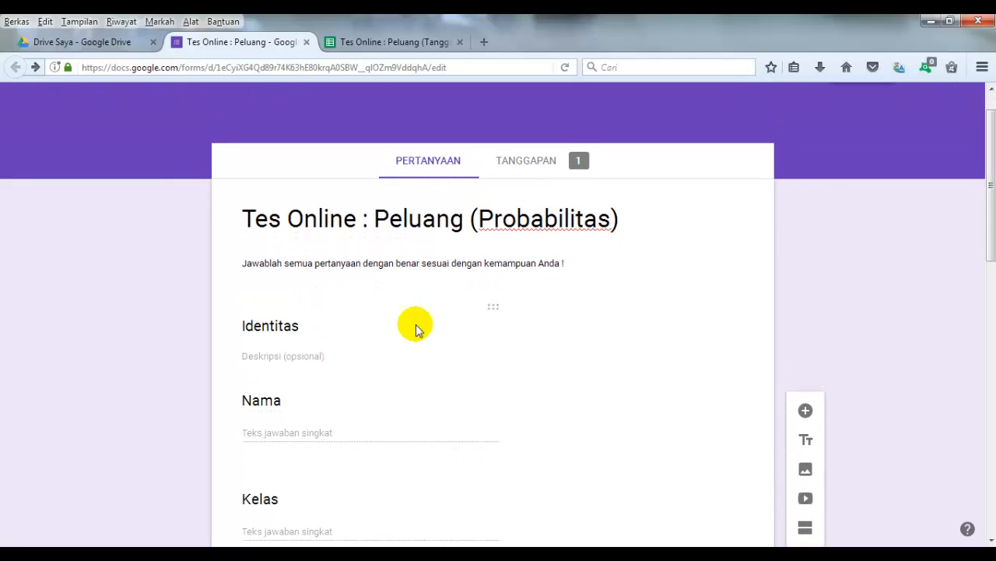
left_click(303, 344)
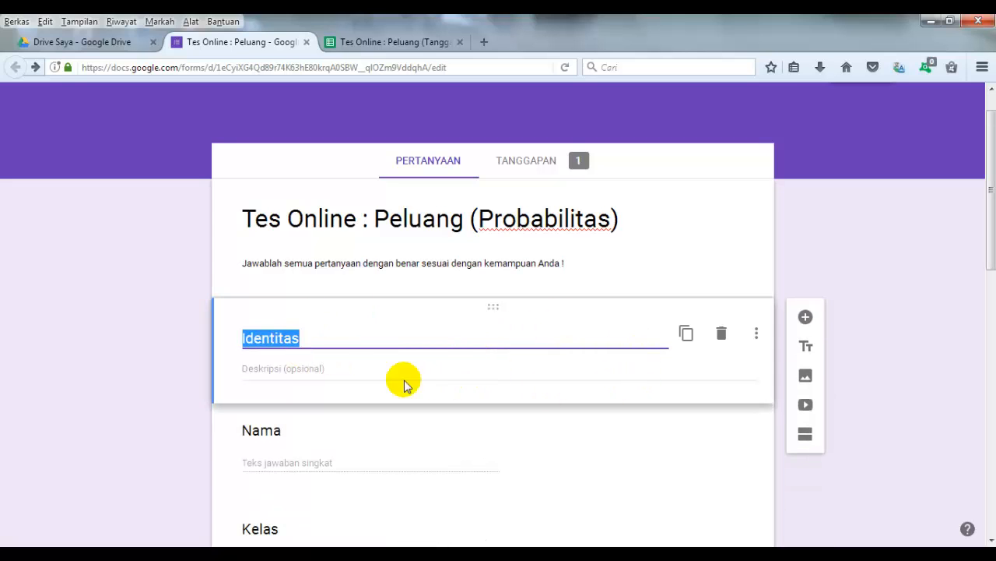
scroll(444, 279, "down", 3)
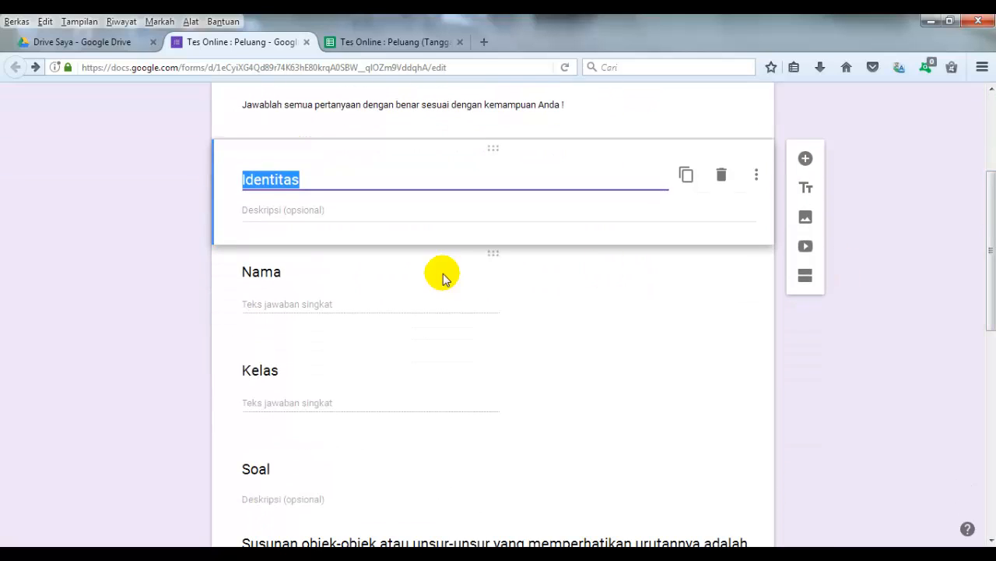
left_click(430, 277)
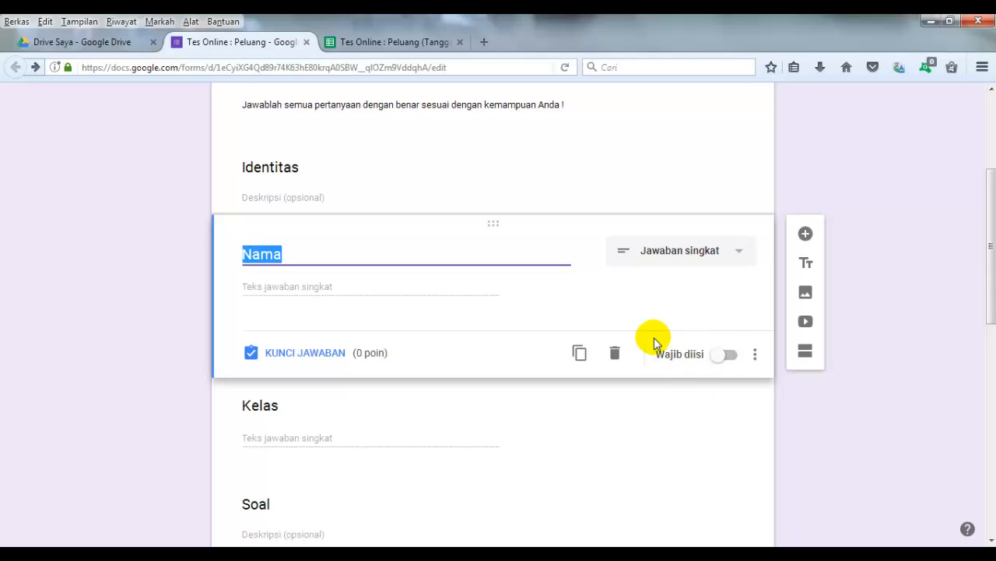
left_click(736, 357)
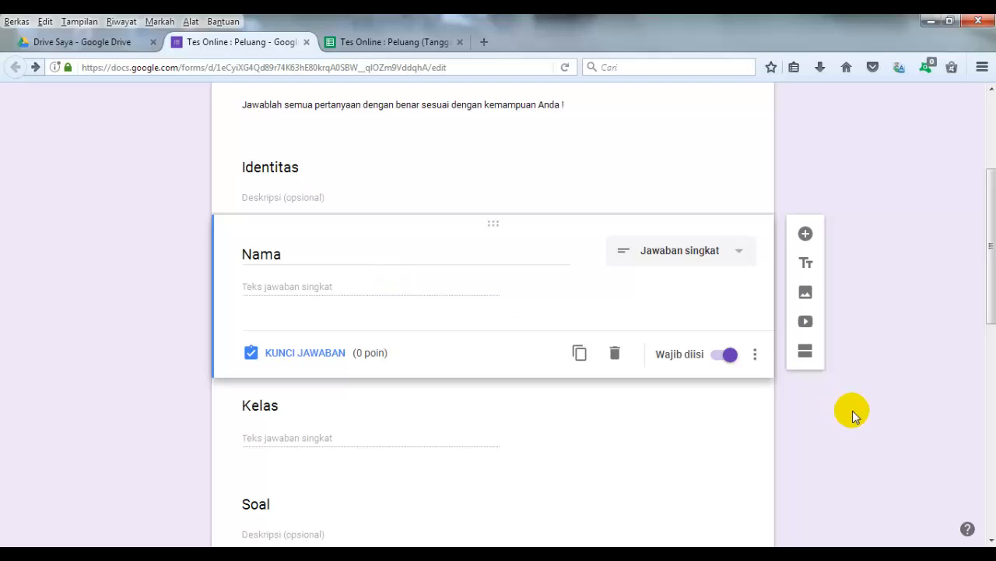
left_click(382, 418)
left_click(734, 455)
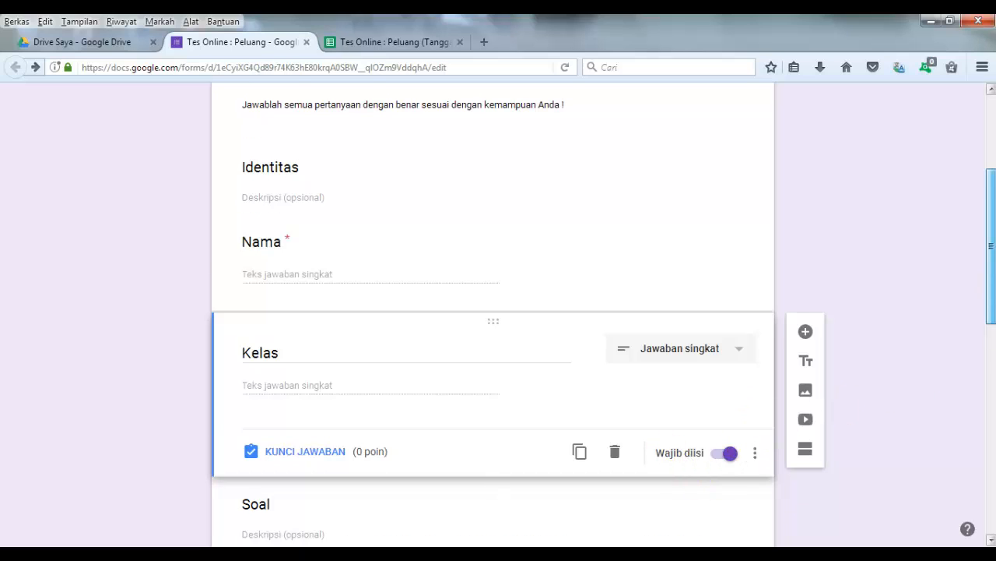
Make the first multiple-choice question, about arrangements that consider order, required
scroll(988, 295, "down", 5)
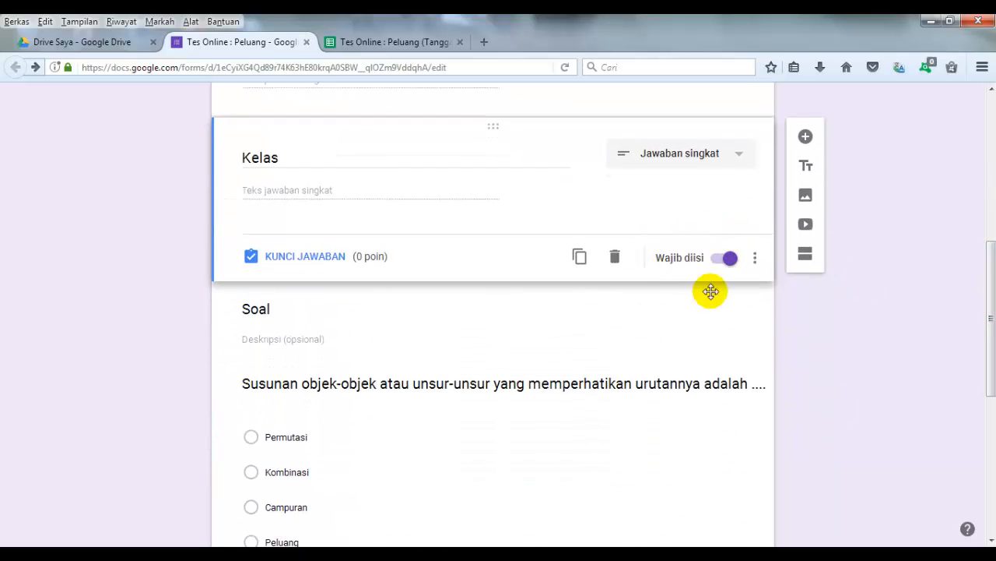
scroll(991, 295, "down", 2)
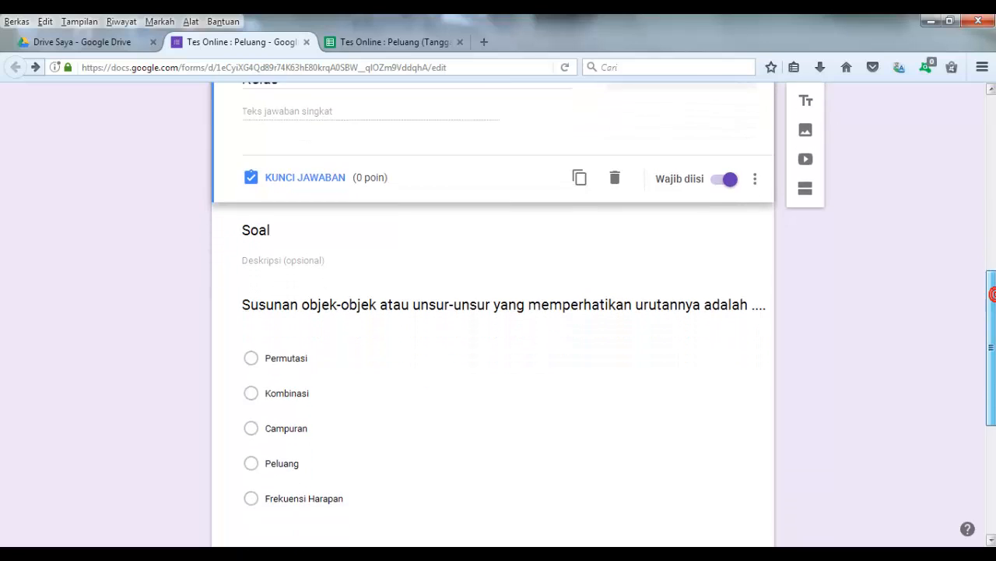
scroll(989, 304, "up", 2)
scroll(989, 303, "down", 2)
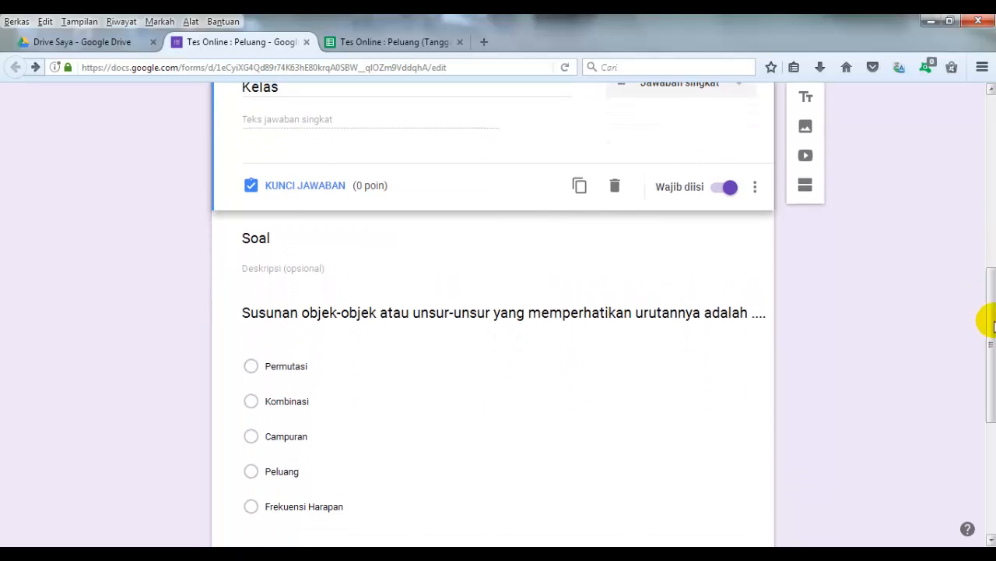
left_click(483, 325)
left_click_drag(991, 366, 991, 413)
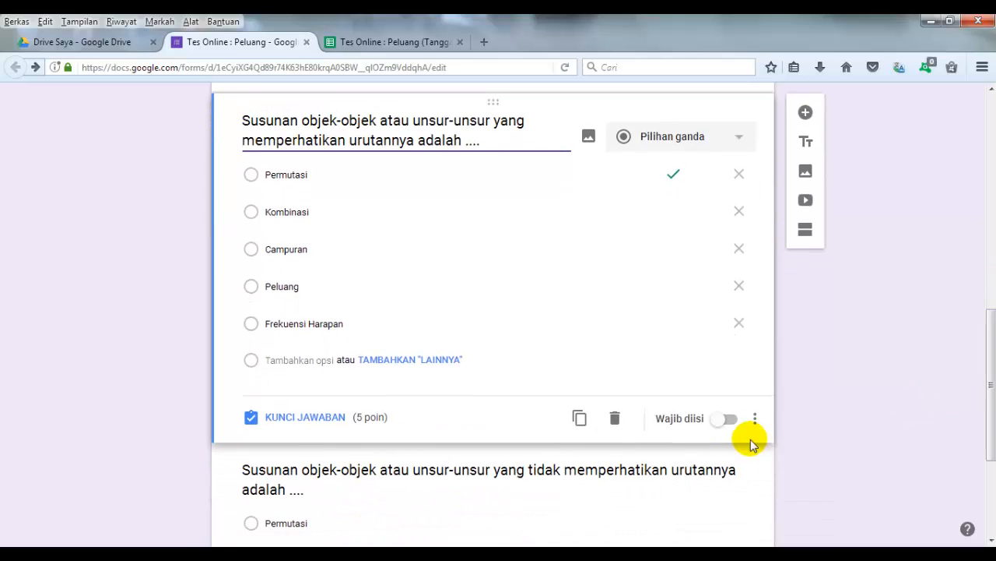
left_click(731, 422)
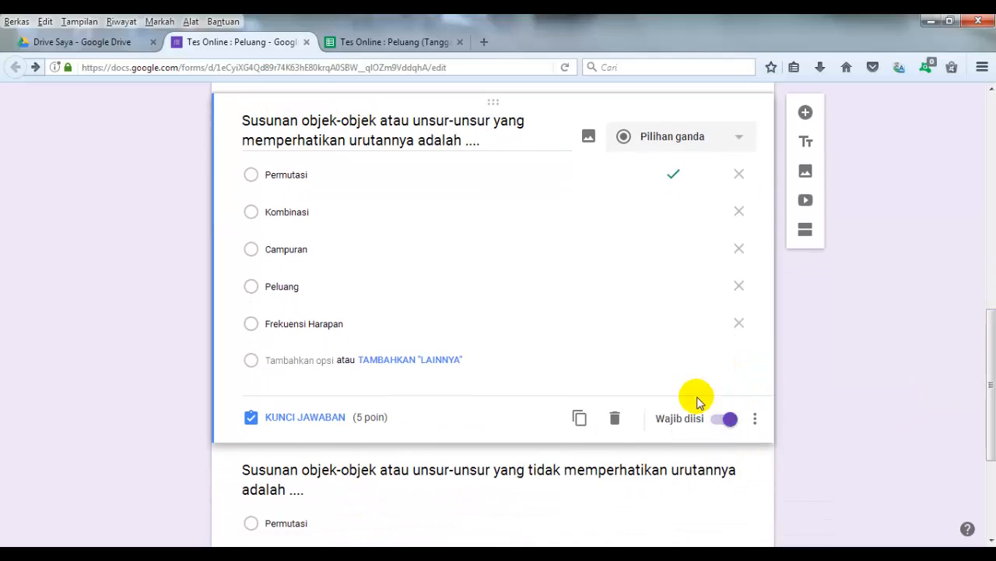
Make the second multiple-choice question, about arrangements that disregard order, required
left_click_drag(991, 370, 992, 351)
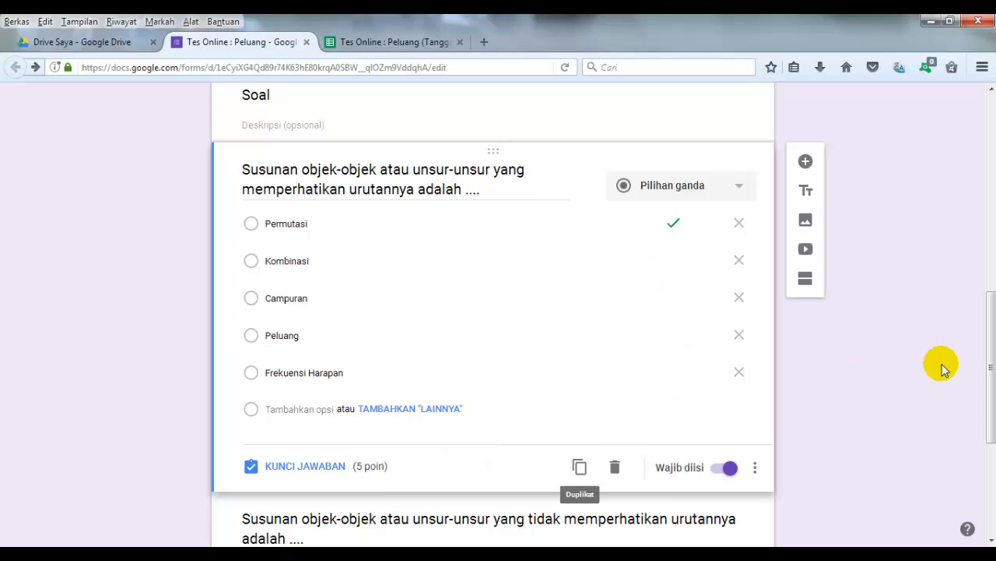
scroll(991, 366, "down", 5)
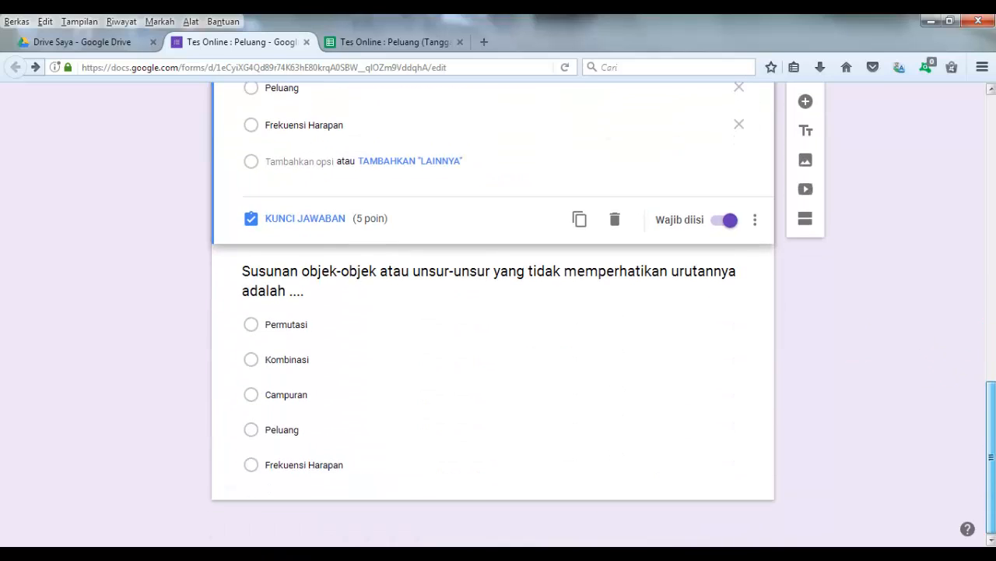
left_click(622, 293)
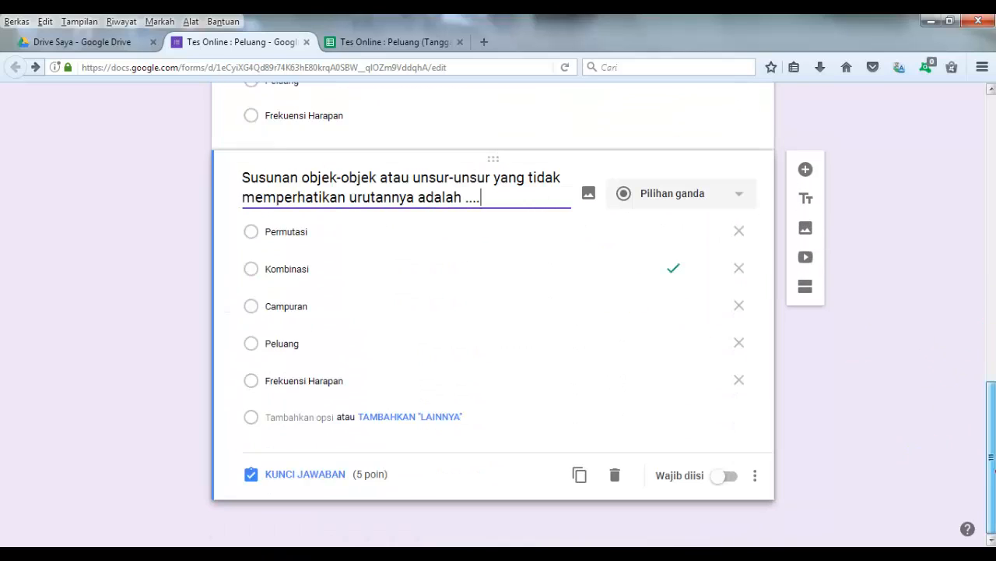
left_click(732, 478)
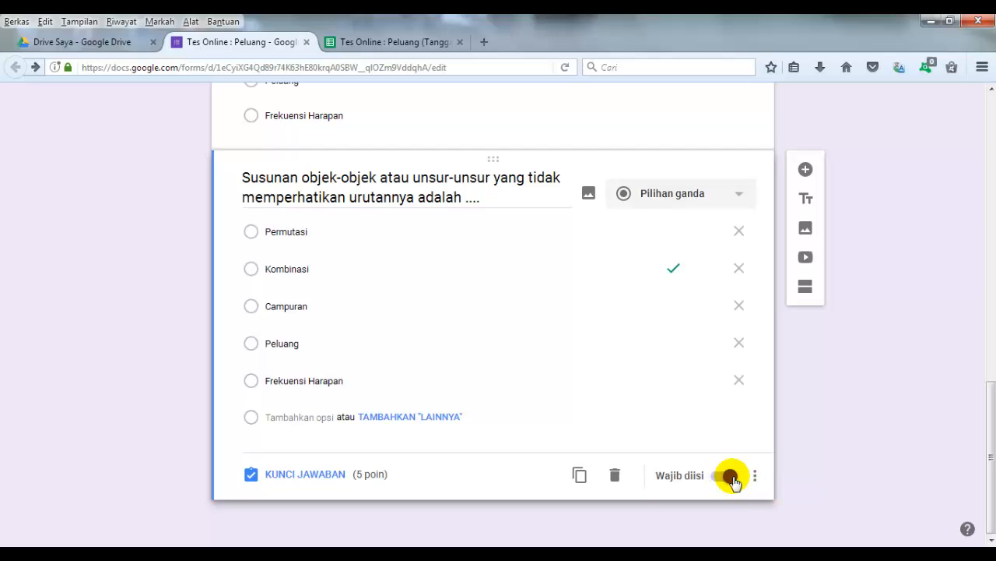
Open the form's preview and enter the respondent's name as the answer to the Nama question
left_click_drag(991, 436, 986, 89)
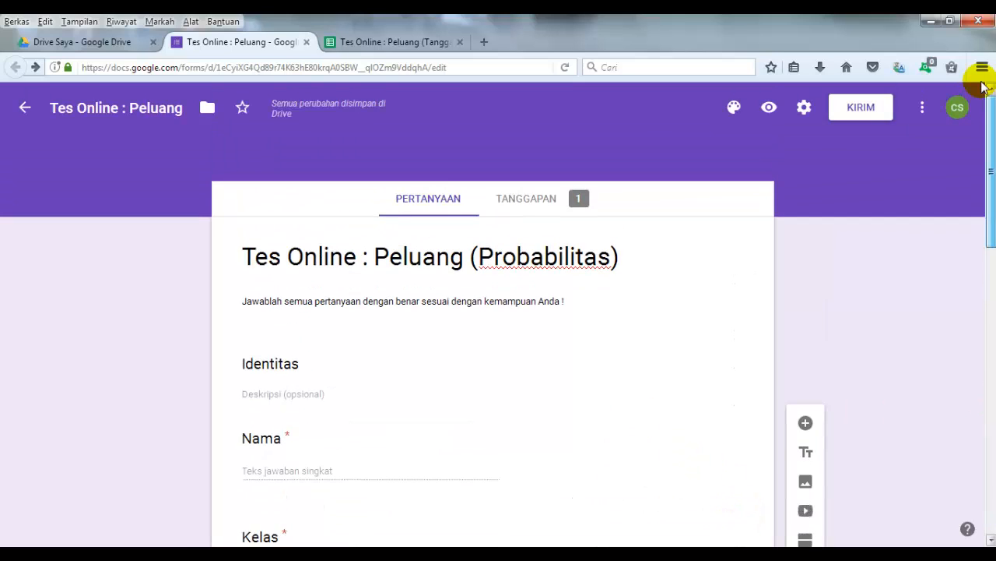
left_click(769, 108)
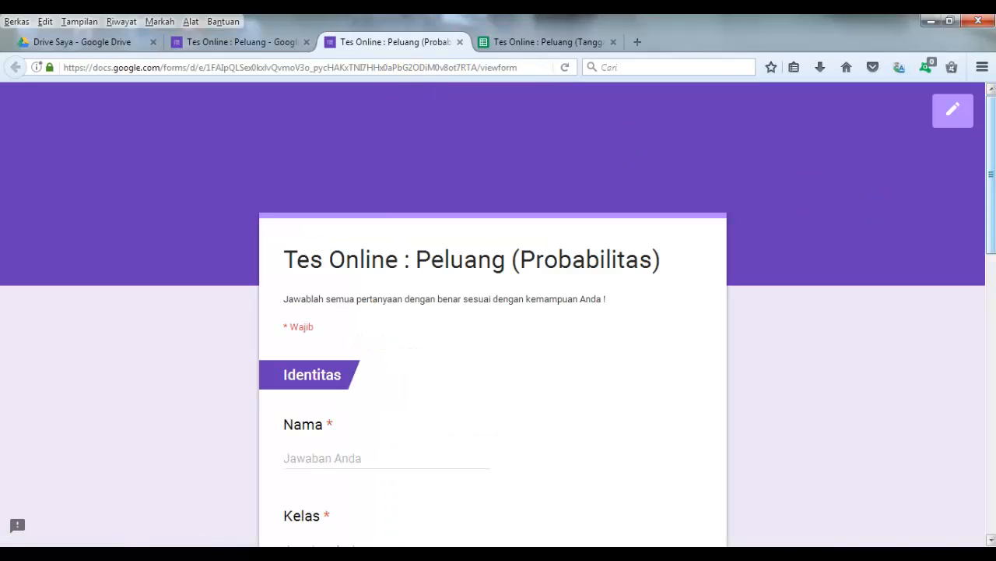
scroll(468, 347, "down", 3)
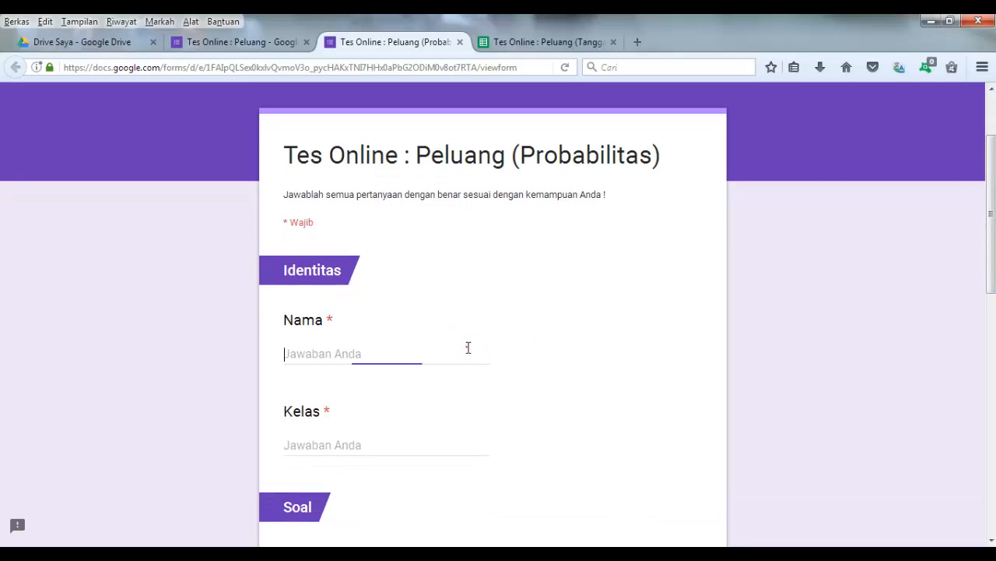
left_click(282, 226)
left_click(340, 351)
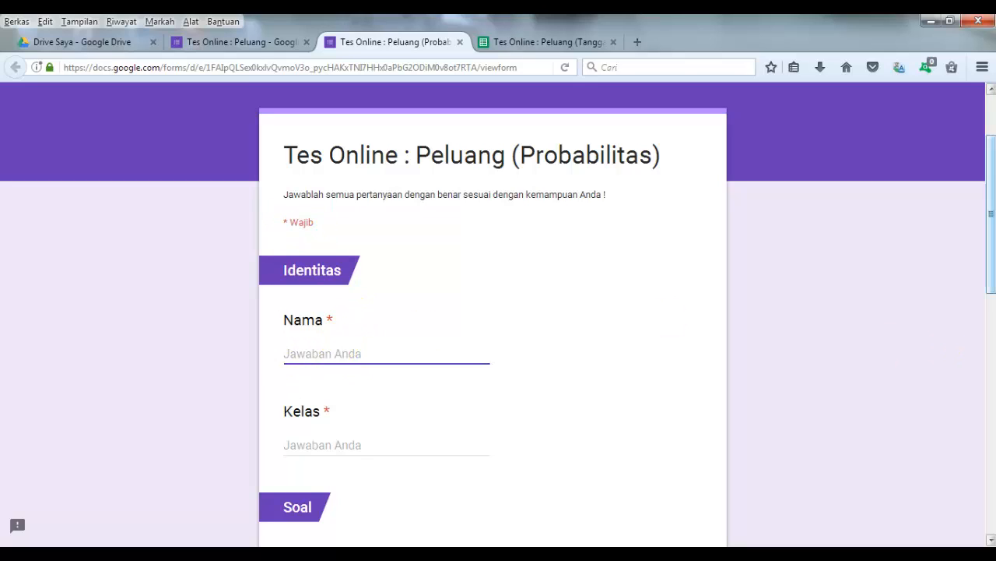
scroll(944, 351, "down", 2)
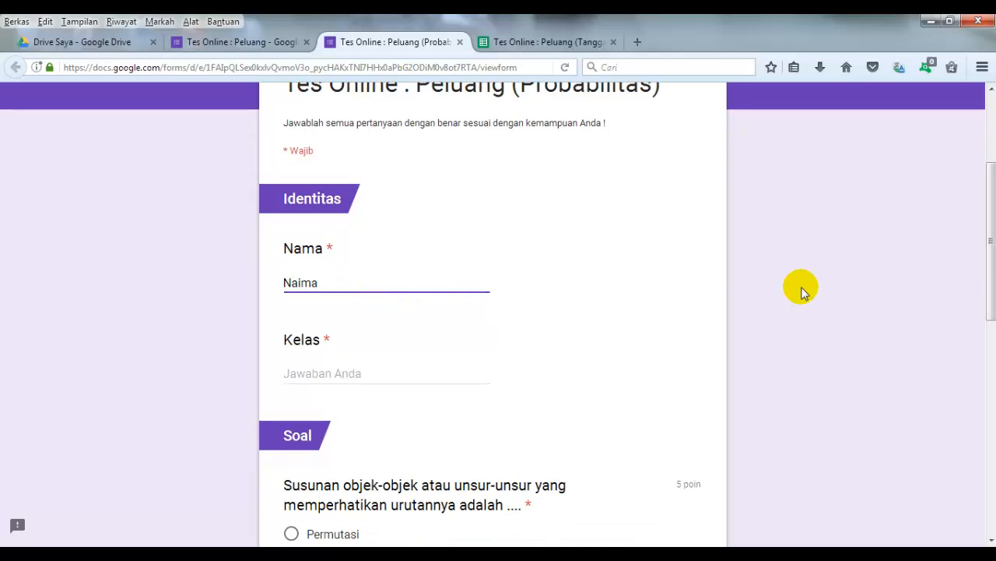
Leave Kelas blank and answer both multiple-choice questions in the preview with Kombinasi
scroll(903, 272, "down", 3)
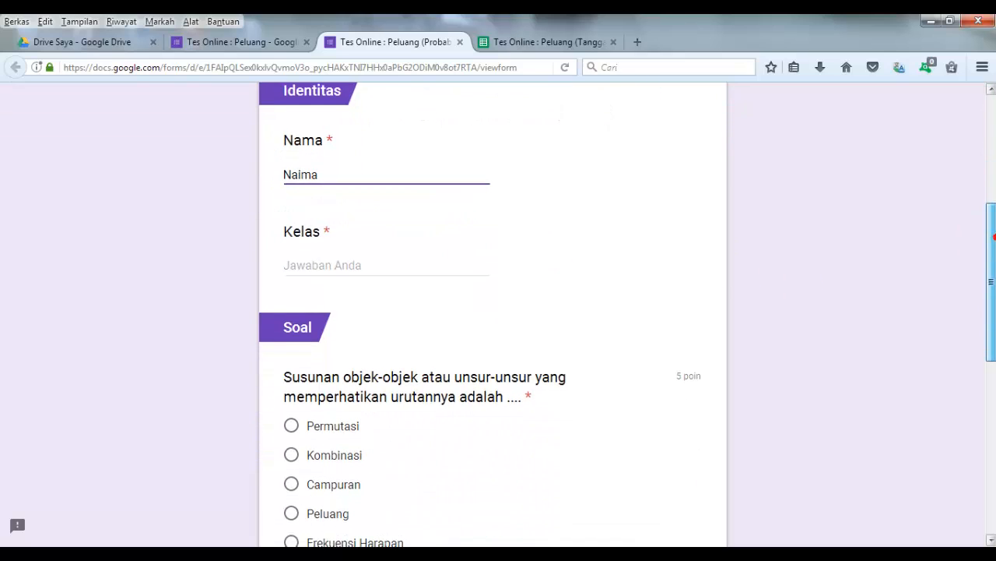
left_click(340, 259)
scroll(493, 311, "down", 4)
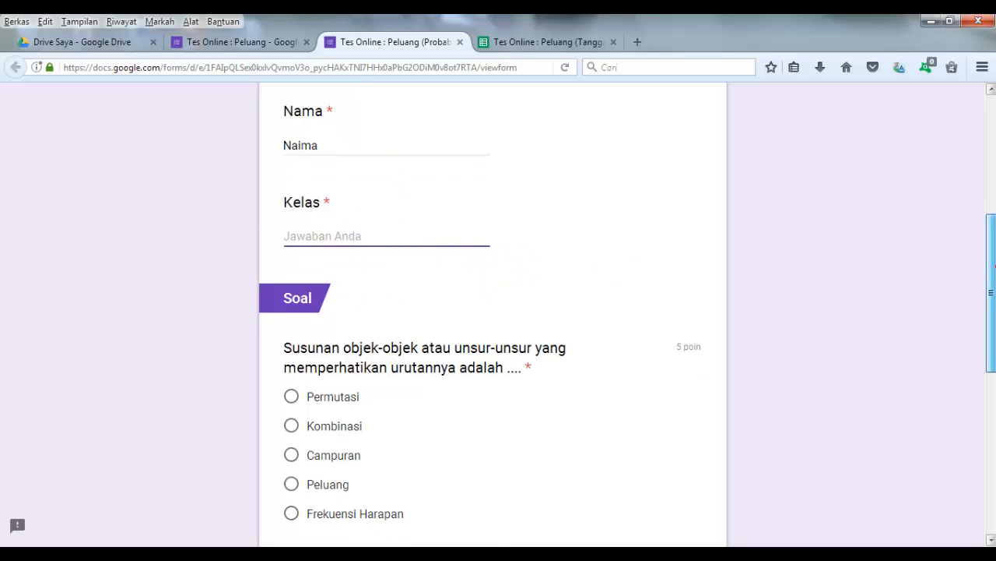
left_click(292, 305)
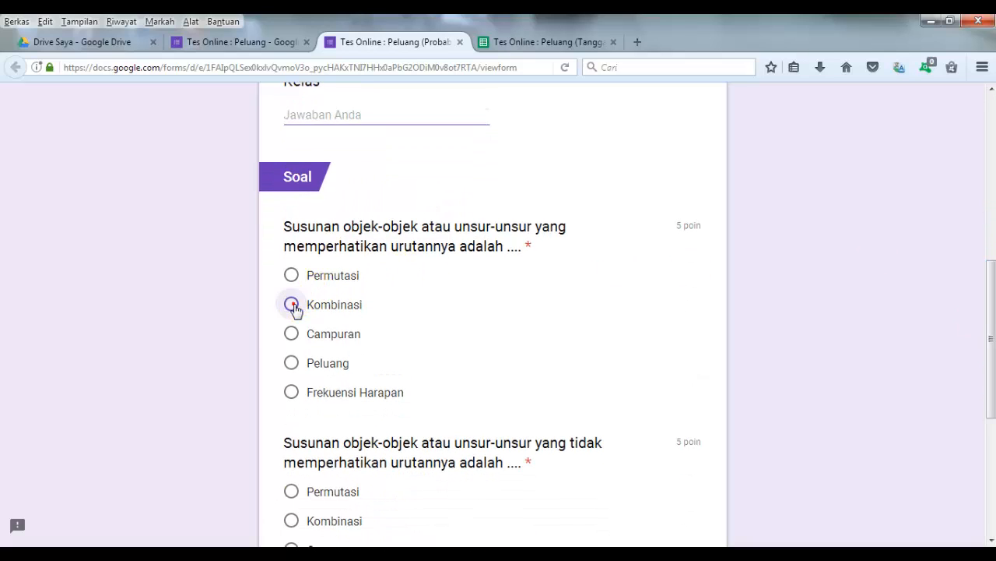
left_click_drag(992, 304, 993, 360)
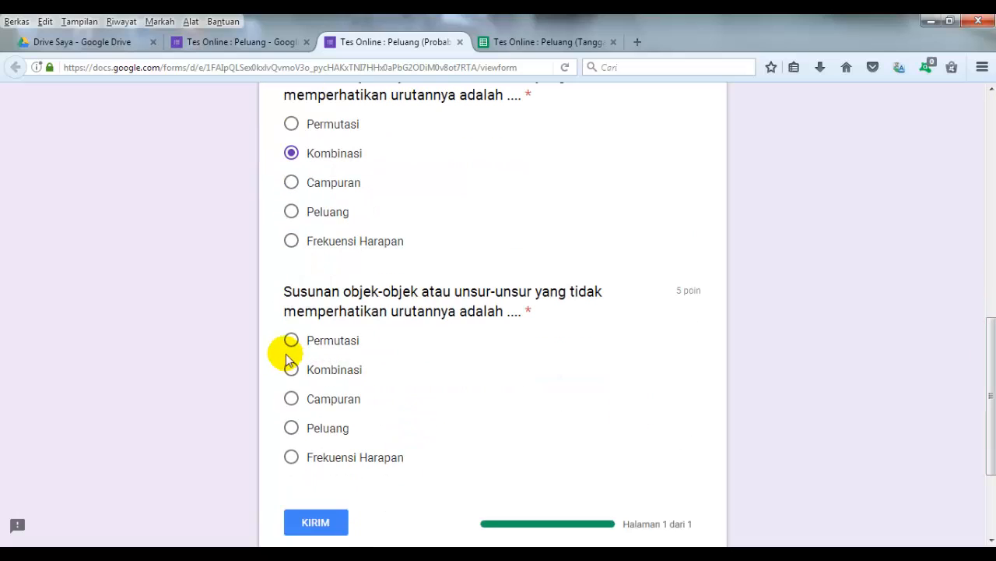
scroll(493, 311, "down", 3)
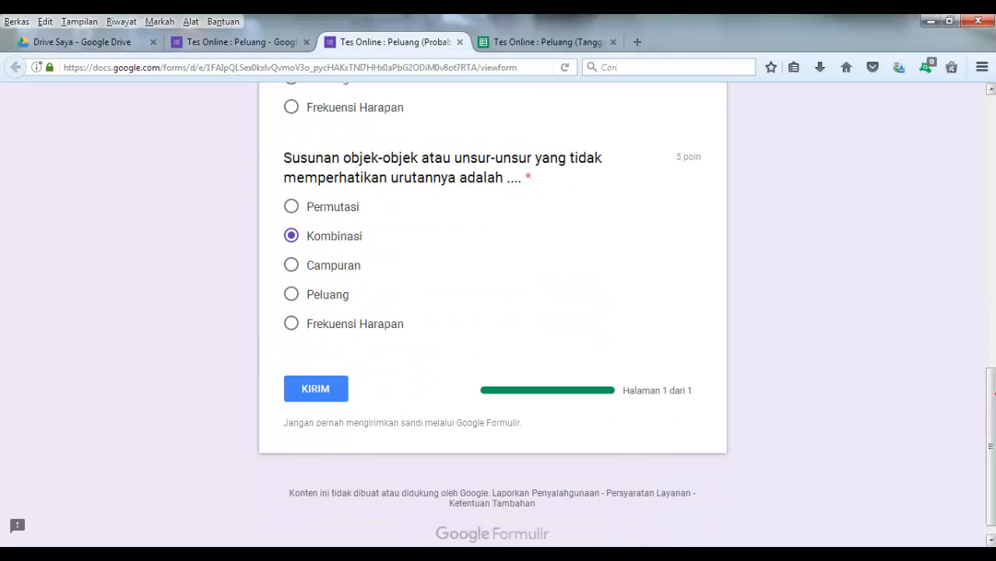
Try to submit the preview with Kelas blank, and check that question's required setting in the form editor
left_click(316, 389)
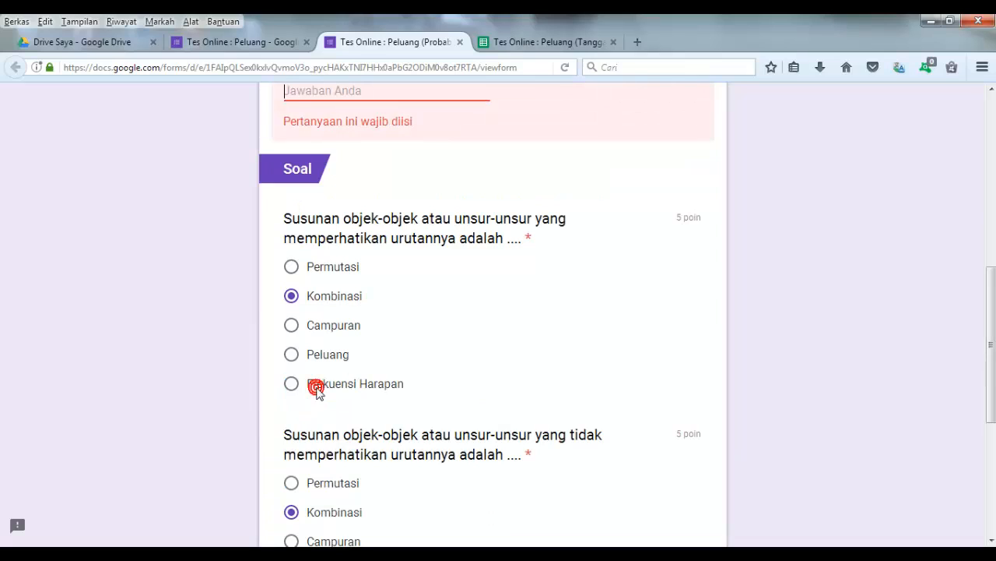
scroll(978, 249, "up", 3)
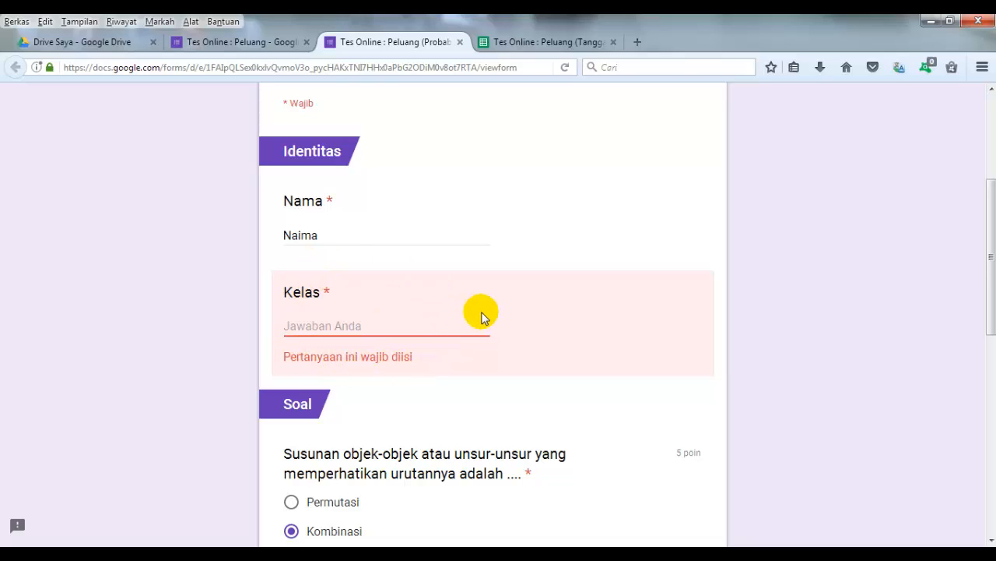
left_click(251, 42)
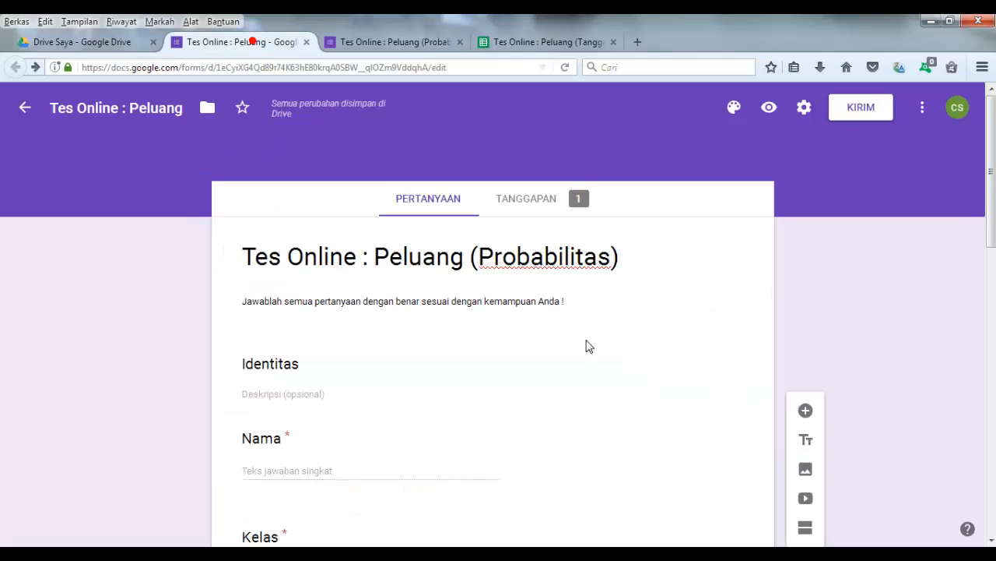
scroll(723, 382, "down", 5)
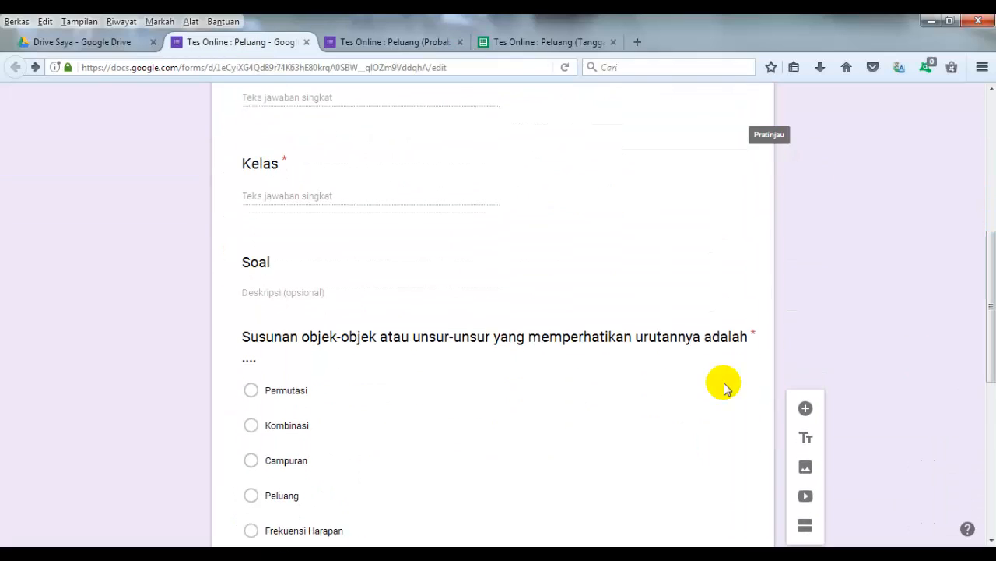
left_click(492, 192)
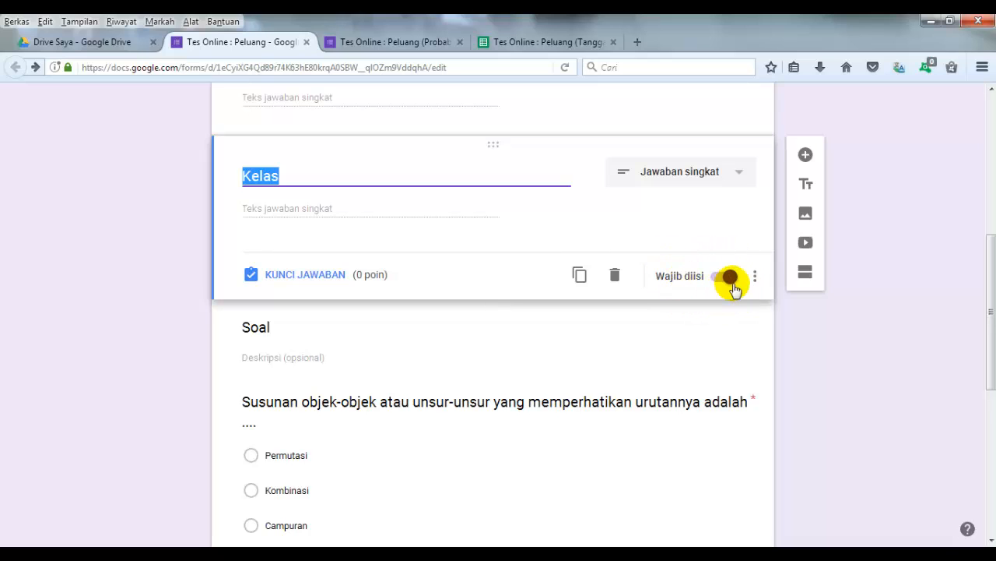
left_click(364, 43)
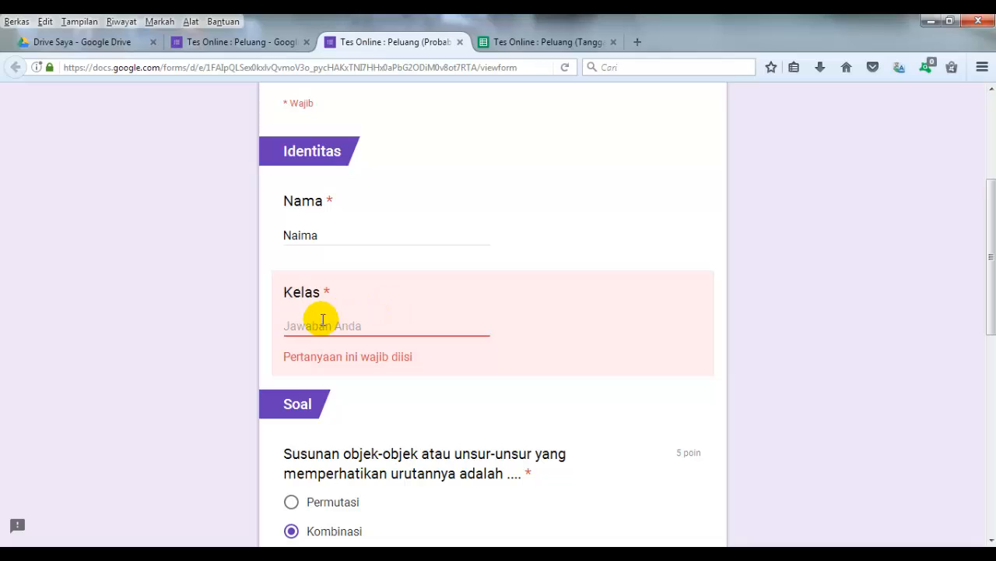
left_click_drag(284, 360, 426, 367)
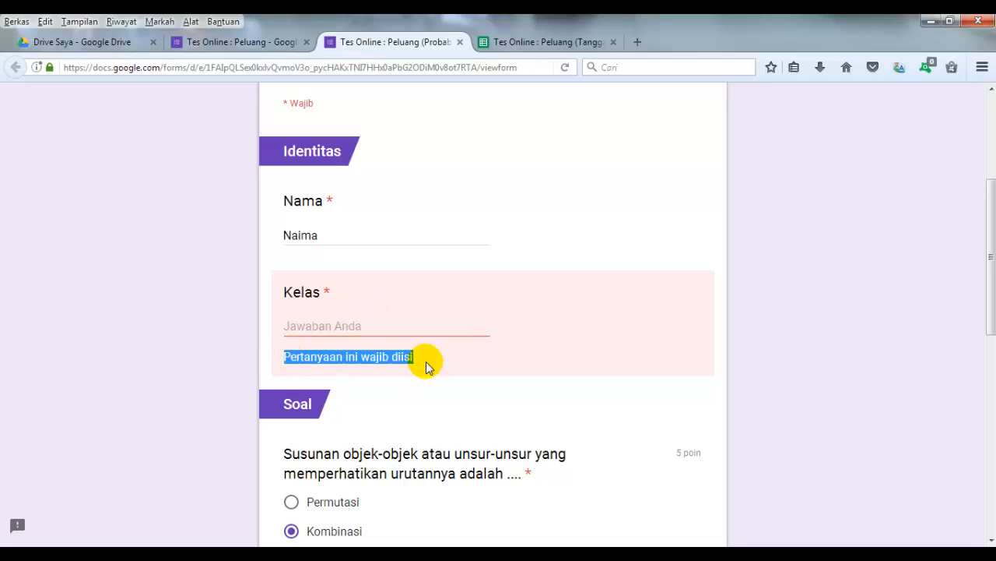
Answer the Kelas question with X MM1 and submit the response
left_click(352, 326)
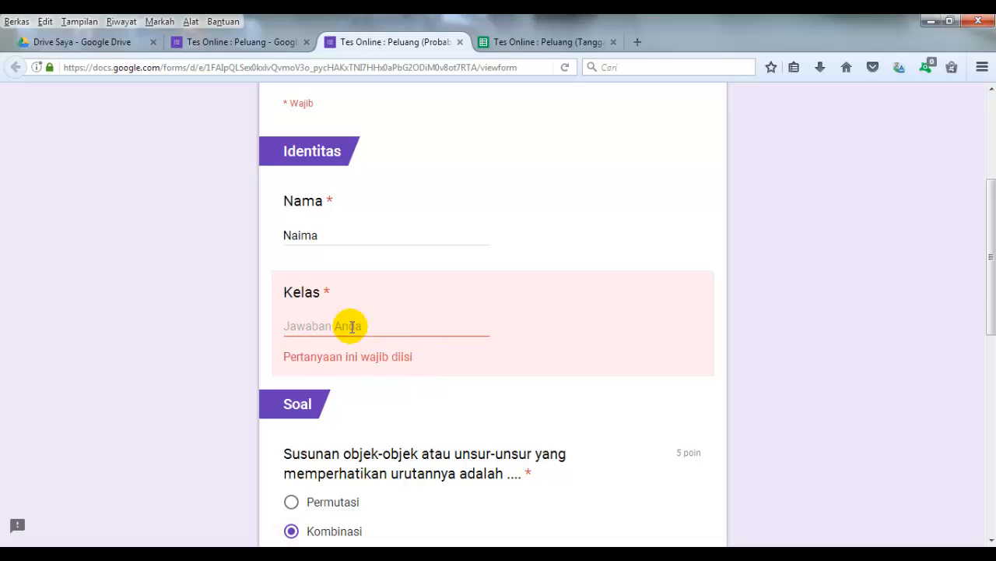
type("X MM1")
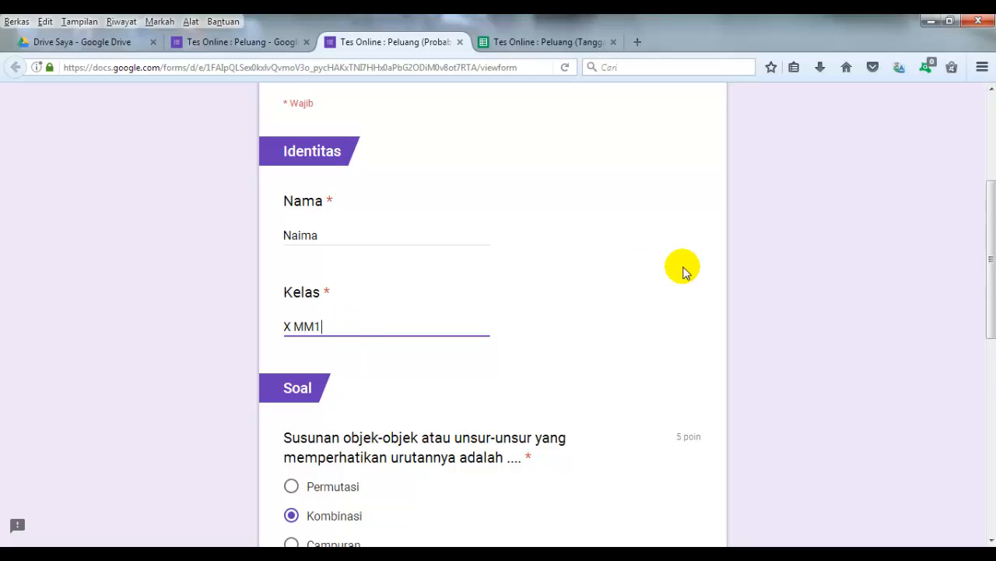
scroll(493, 312, "down", 6)
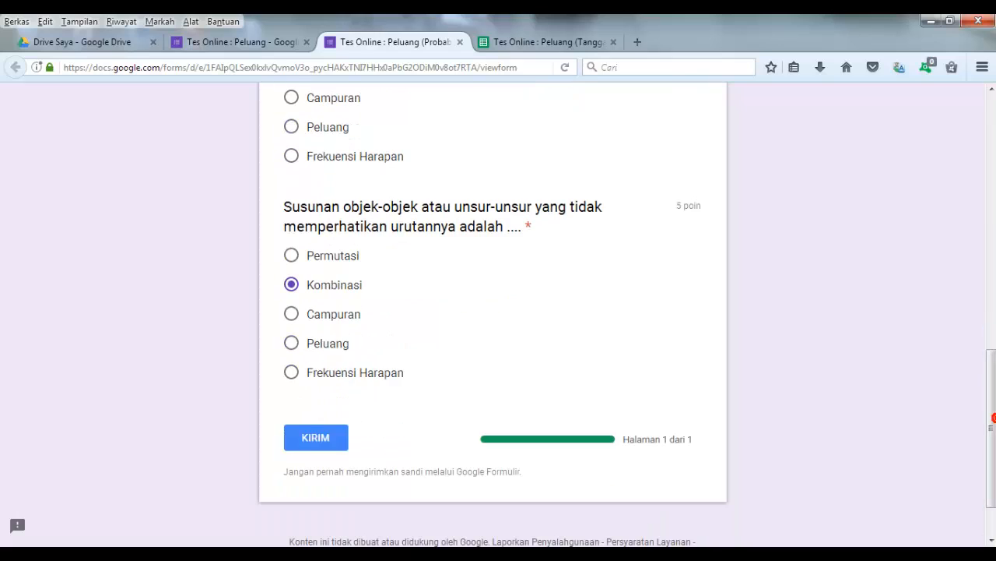
left_click(316, 441)
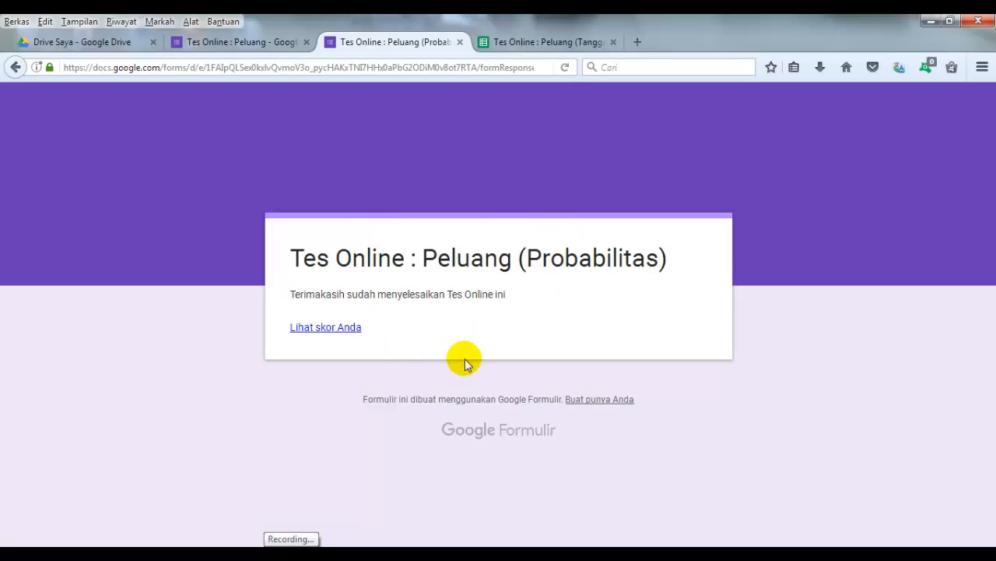
View the submitted response's score and examine its row in the response spreadsheet
left_click(335, 330)
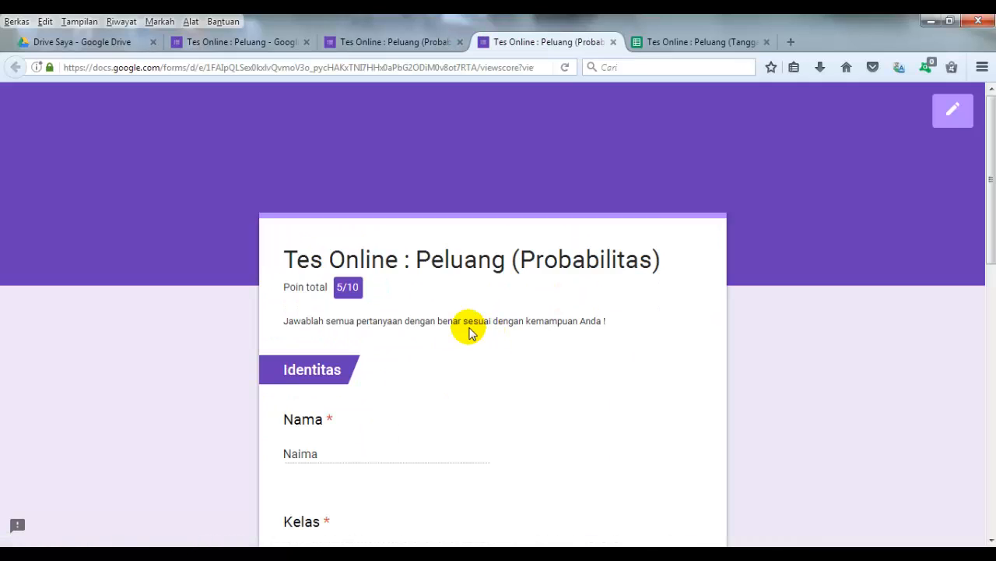
left_click(614, 42)
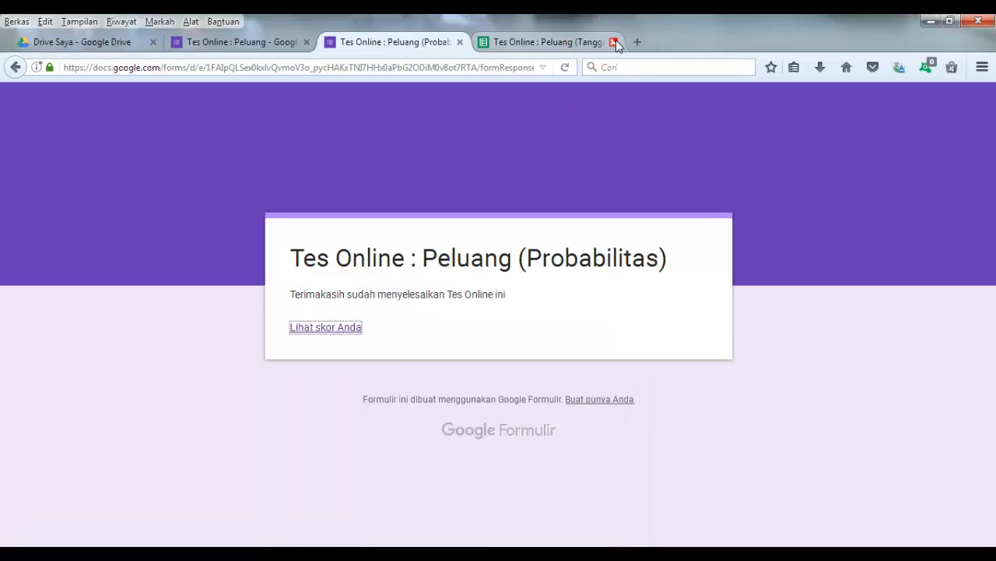
left_click(543, 42)
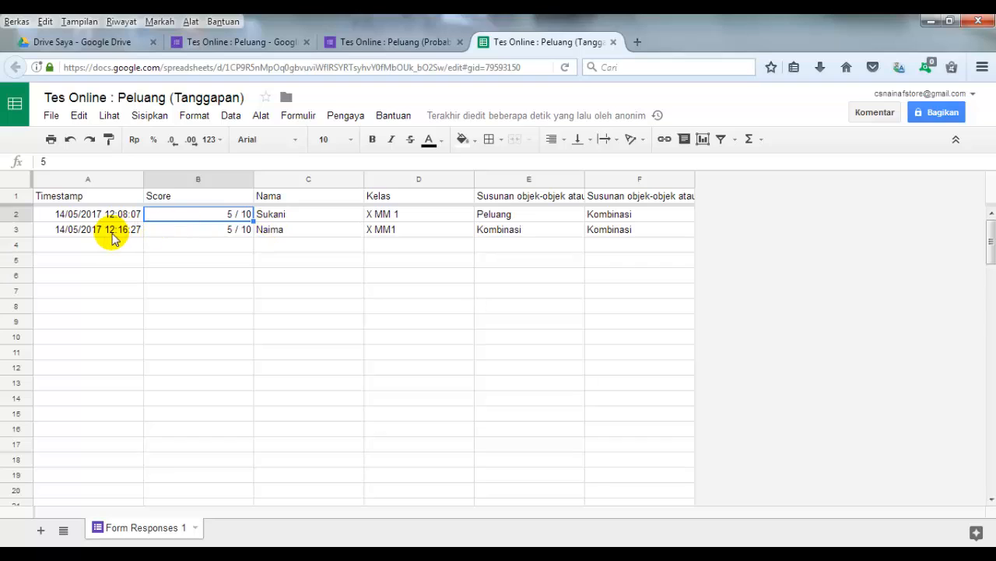
left_click(265, 235)
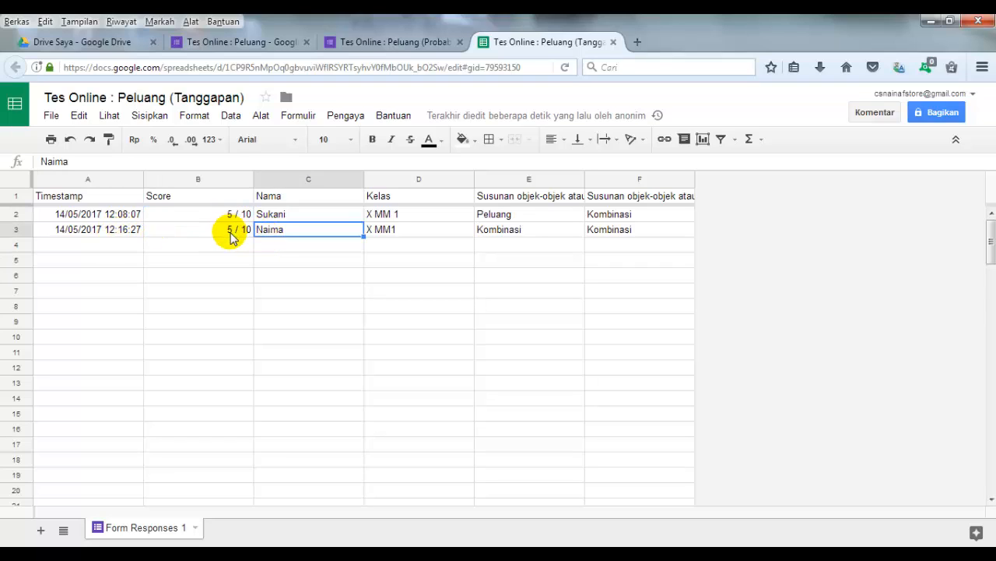
left_click(232, 235)
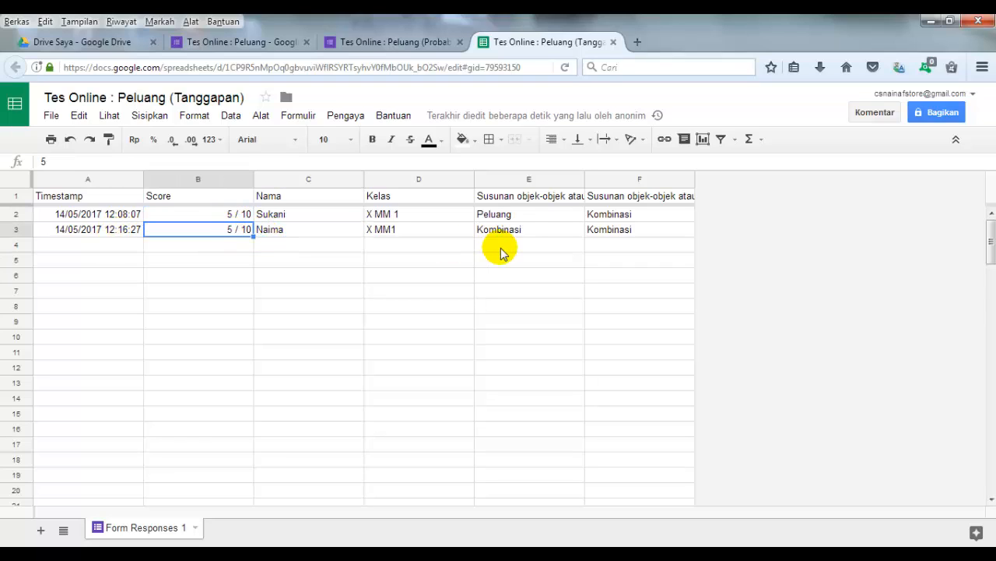
left_click(614, 42)
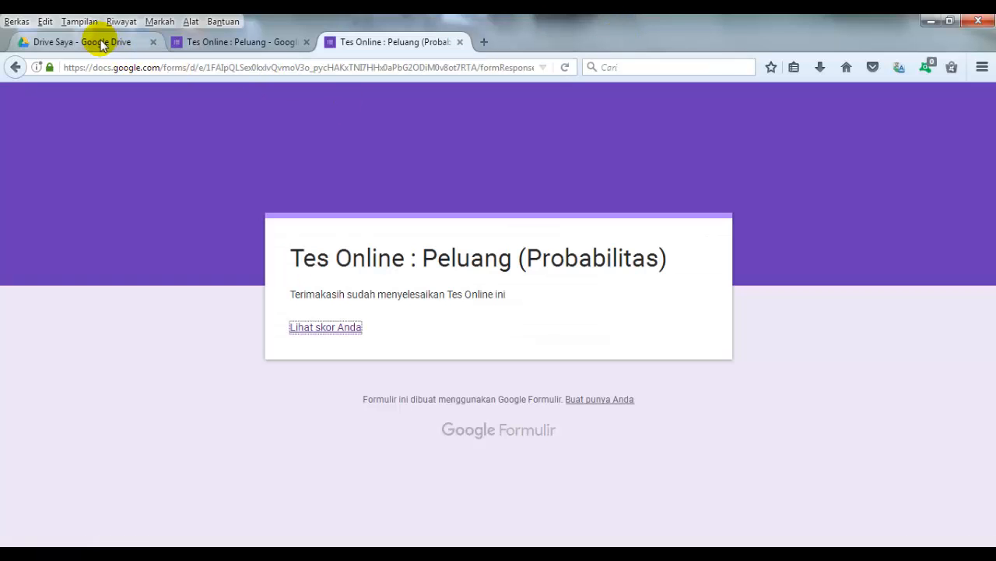
Switch to Google Drive and open the response spreadsheet and the quiz form from there, closing each after viewing
left_click(45, 47)
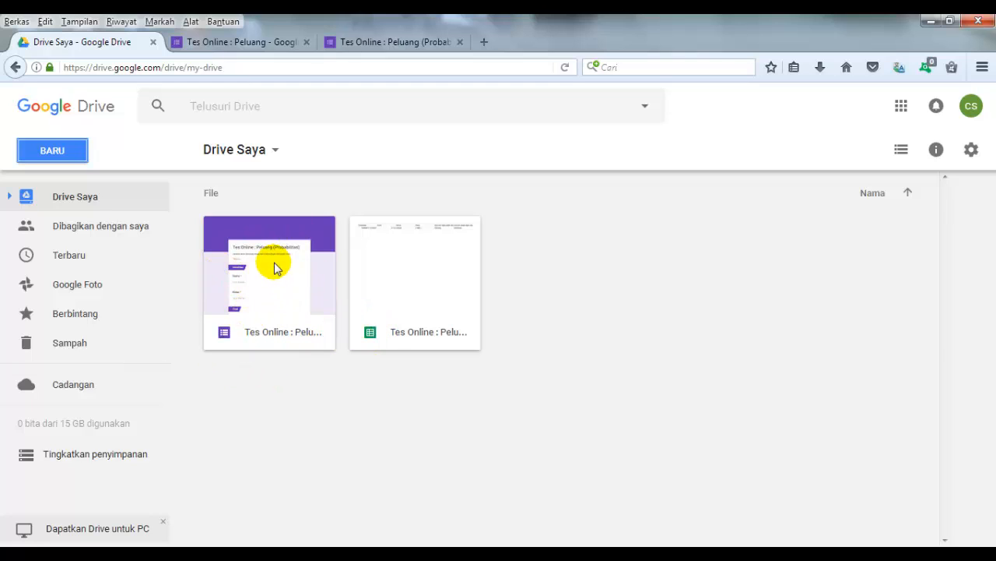
left_click(413, 280)
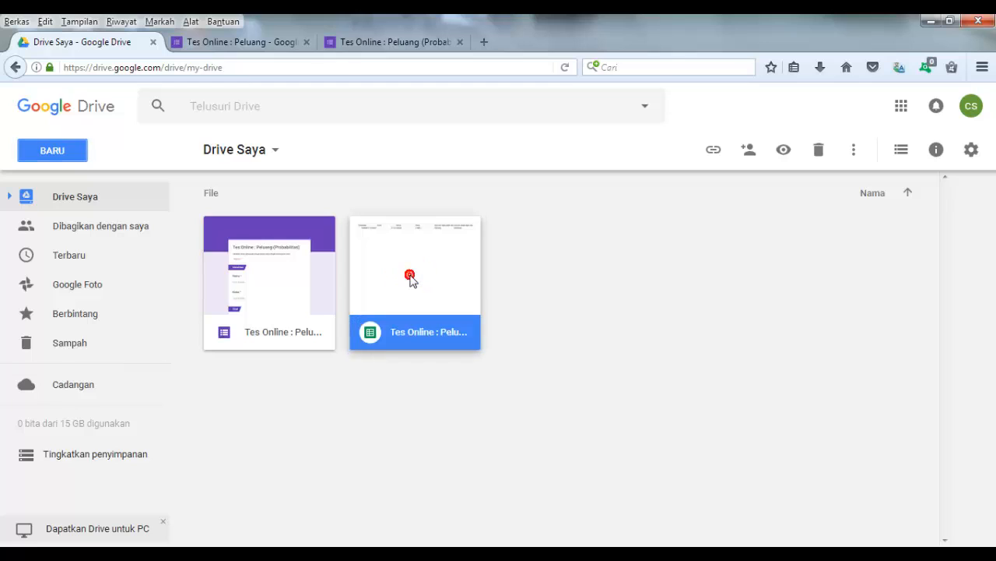
left_click(271, 277)
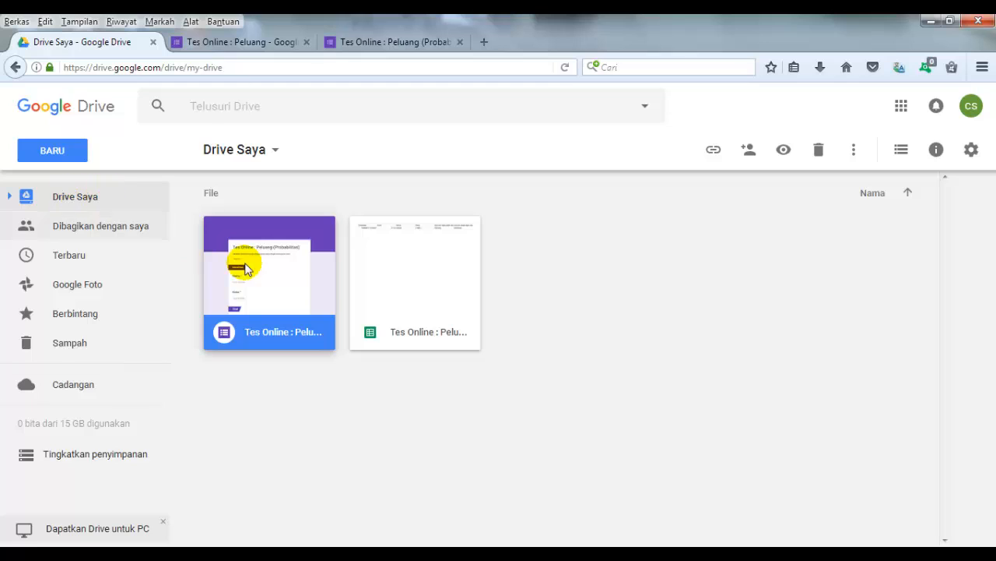
left_click(440, 288)
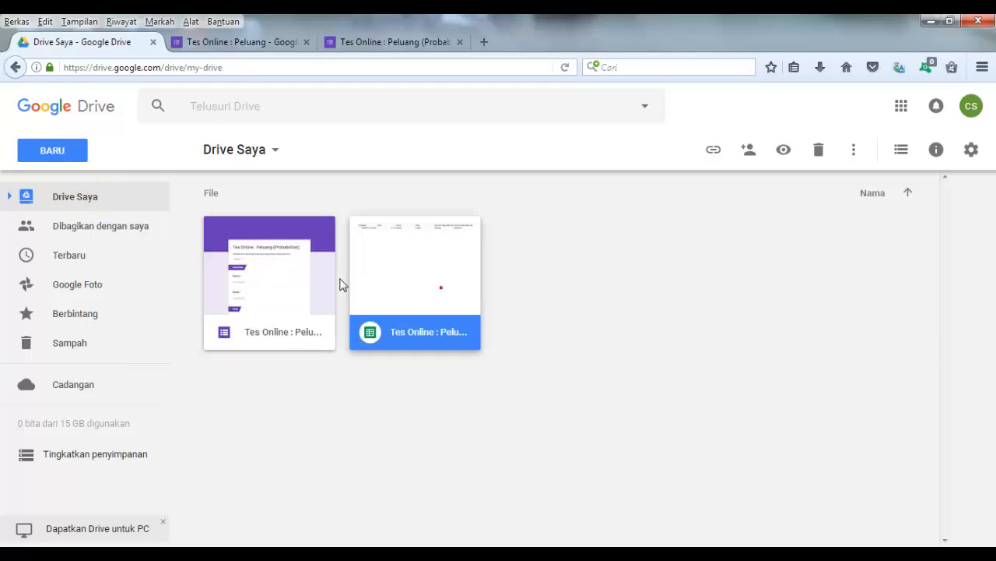
left_click(289, 271)
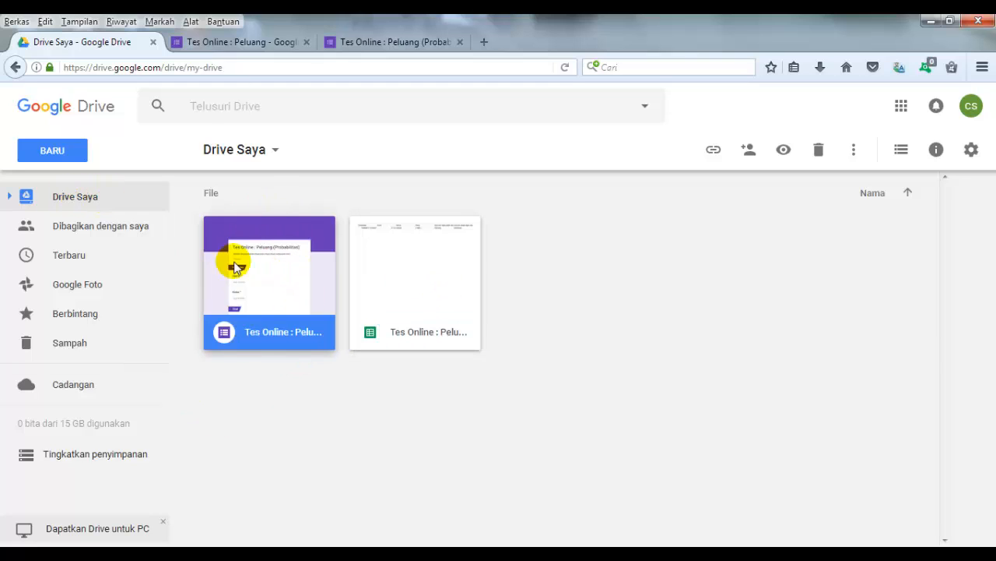
double_click(418, 274)
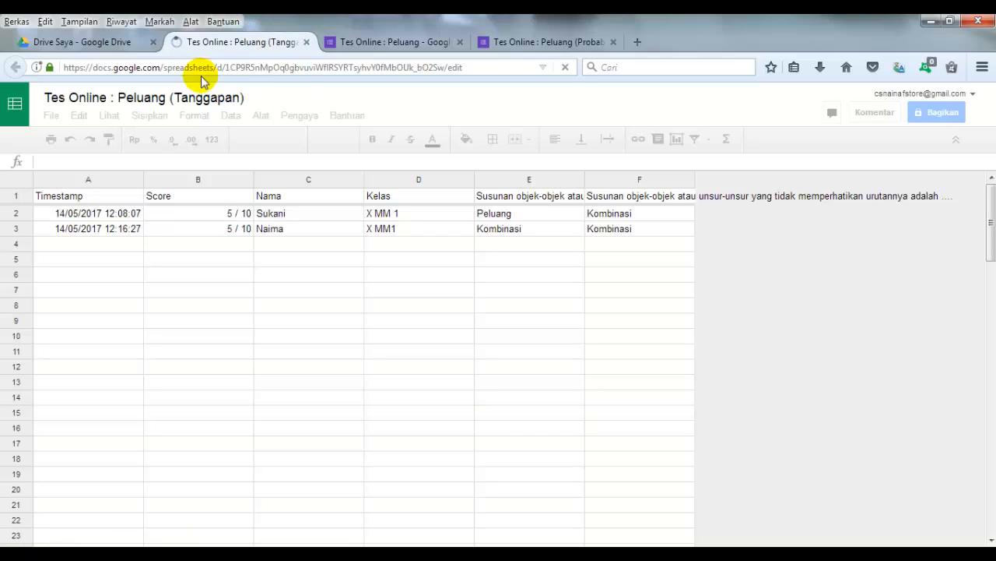
left_click(123, 43)
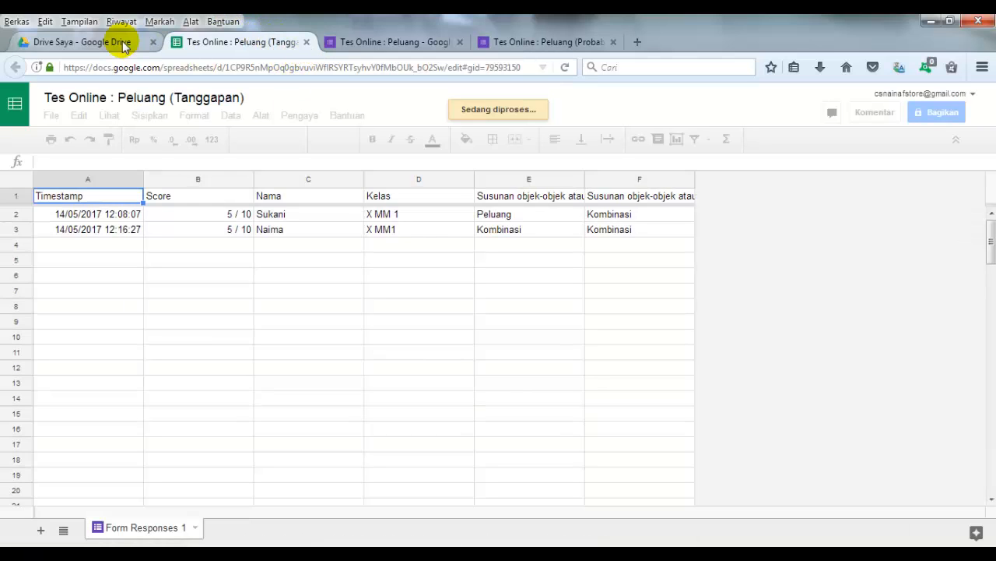
left_click(306, 43)
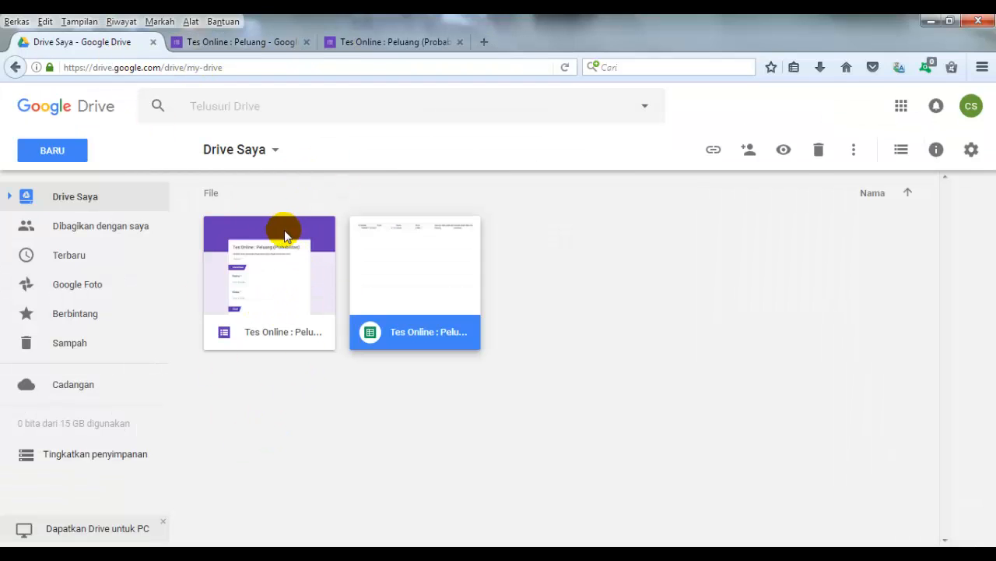
double_click(281, 265)
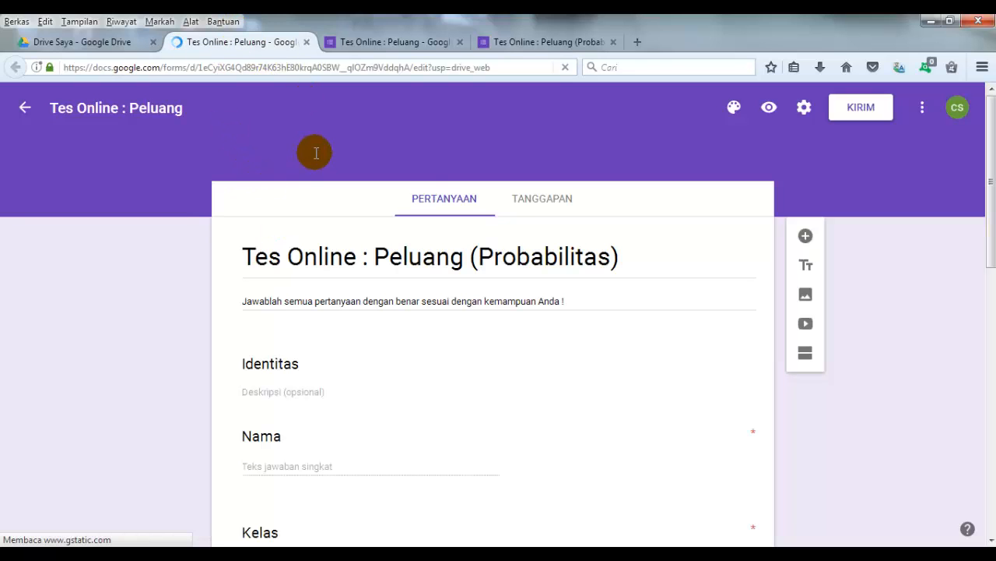
left_click(306, 42)
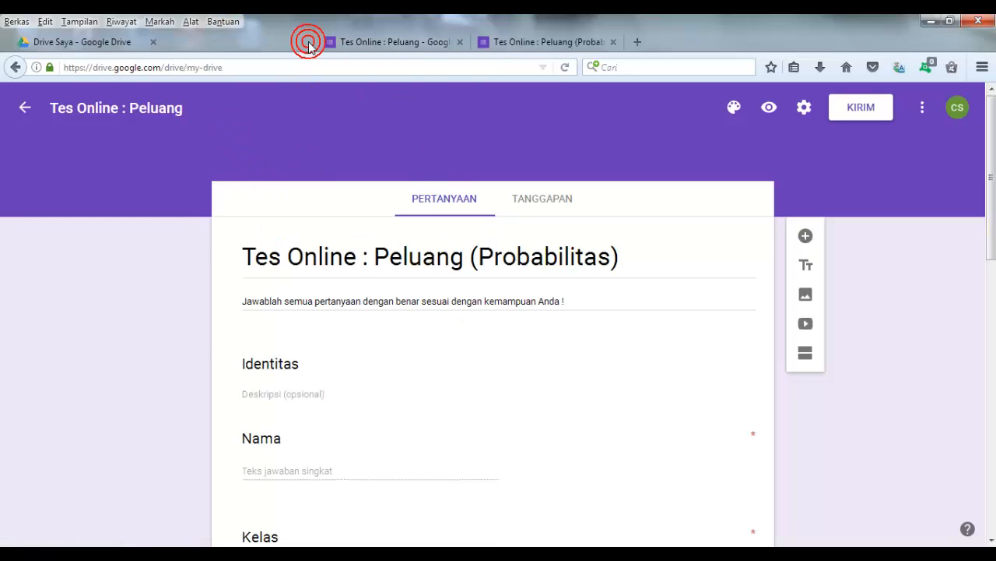
Return to the form editor and change the quiz's theme colour to pink
left_click(253, 44)
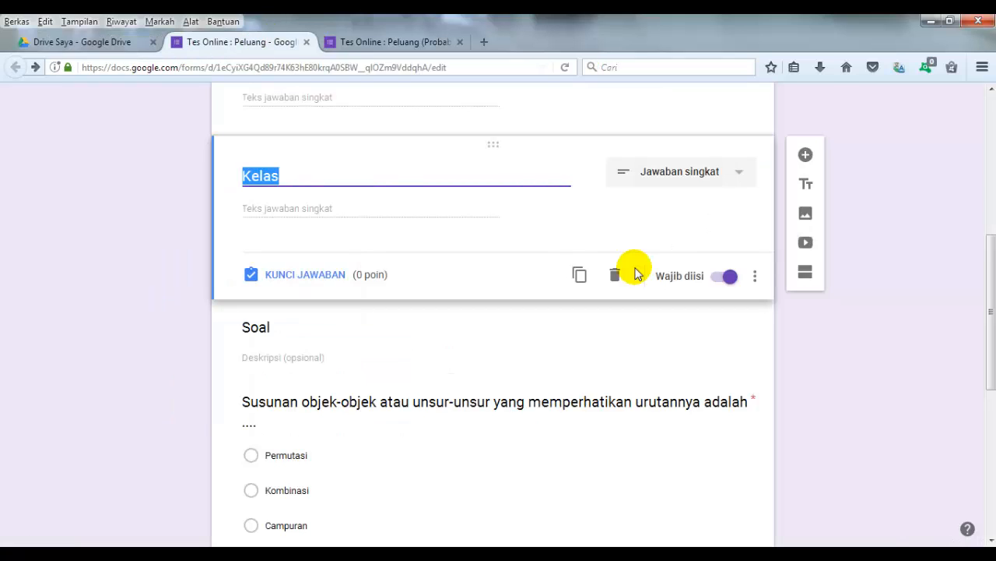
left_click_drag(991, 312, 983, 144)
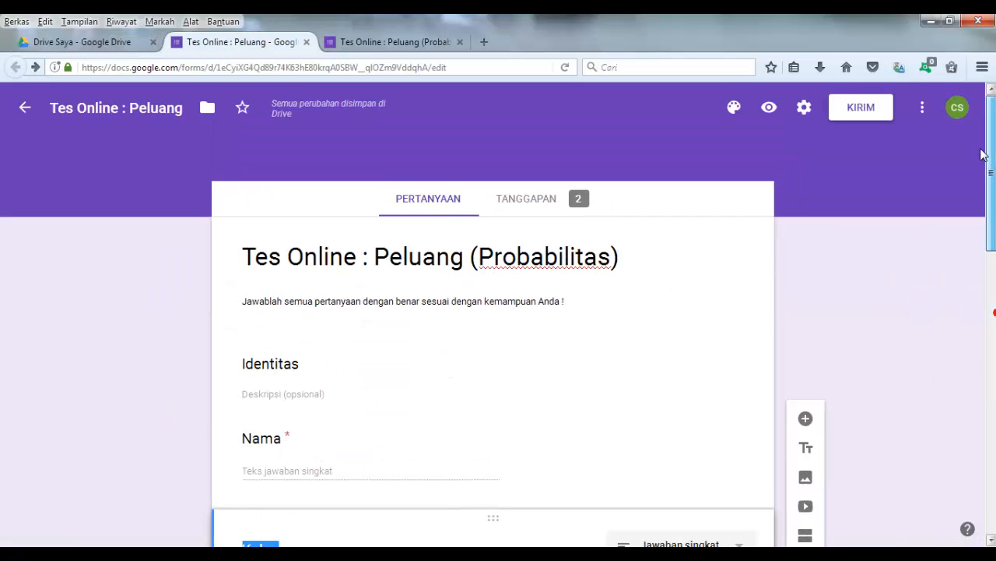
left_click(912, 227)
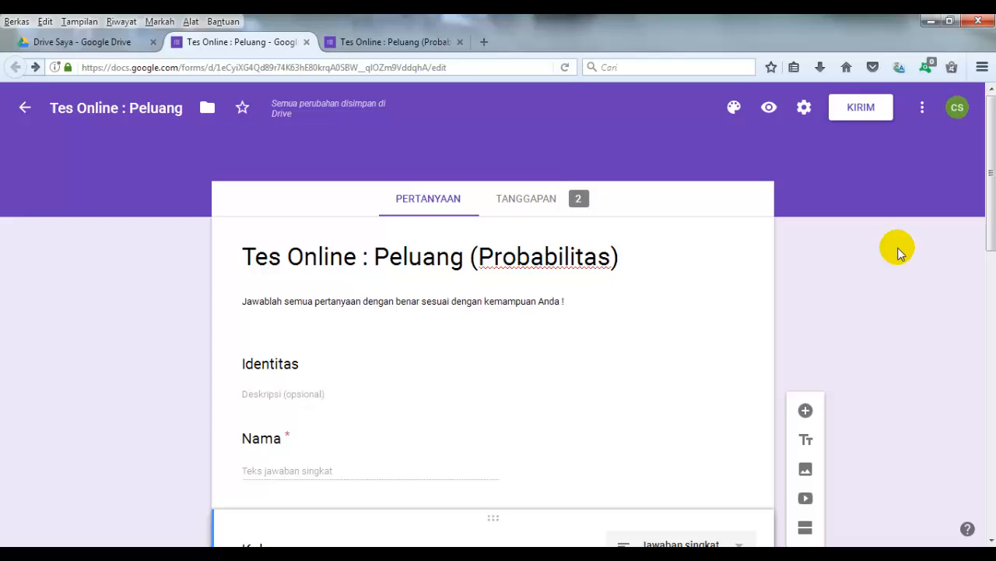
left_click(733, 109)
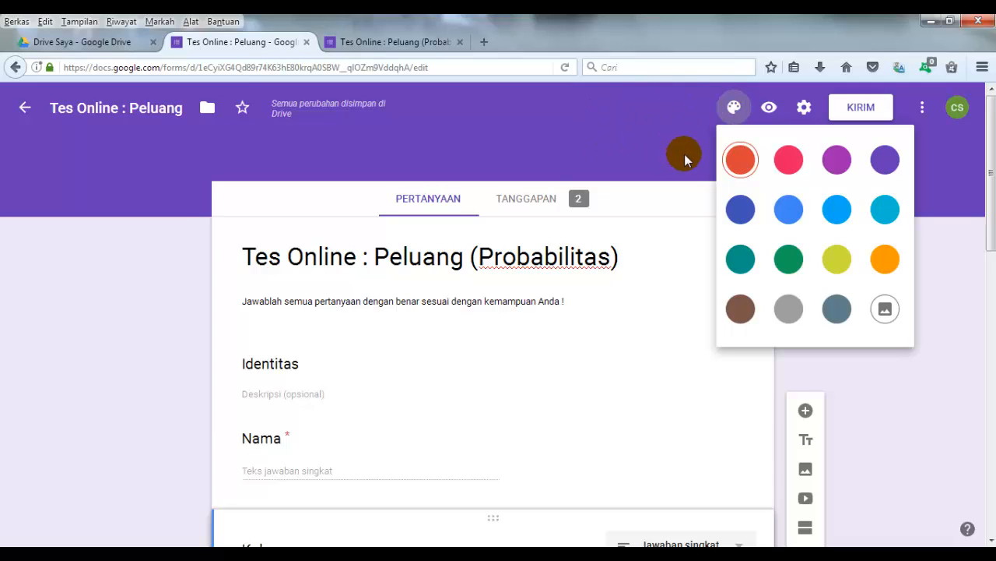
left_click(799, 166)
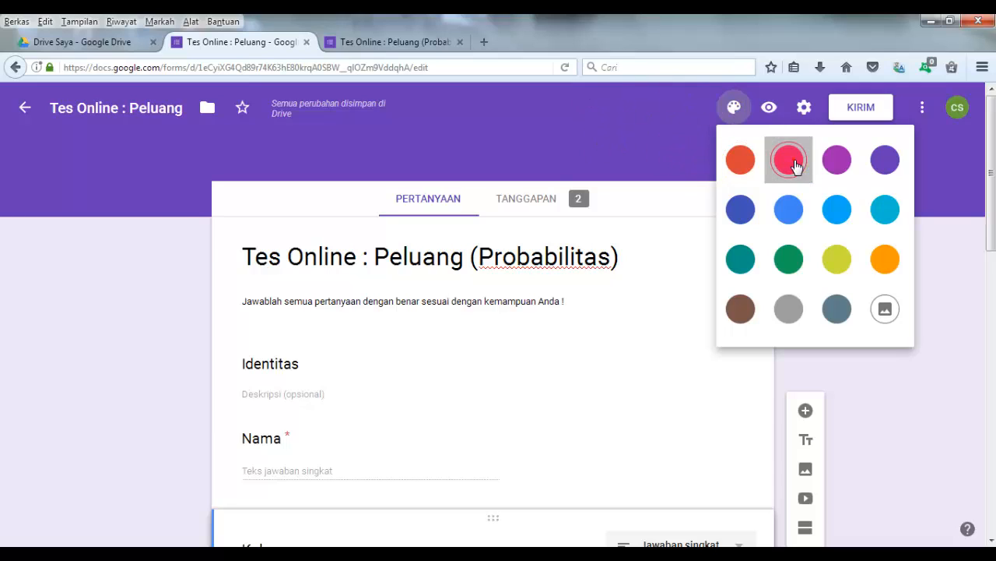
left_click(794, 162)
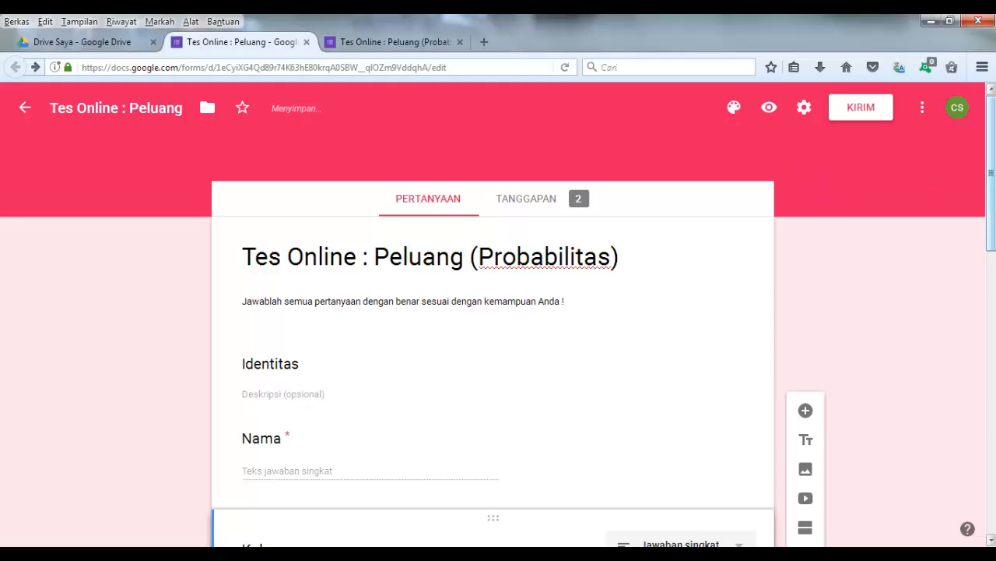
scroll(814, 184, "down", 3)
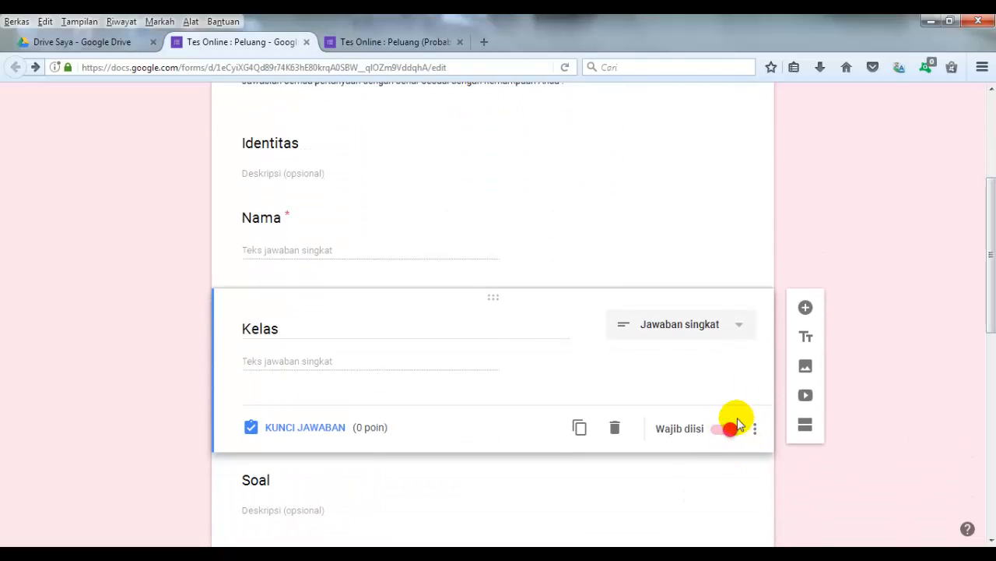
scroll(879, 311, "up", 3)
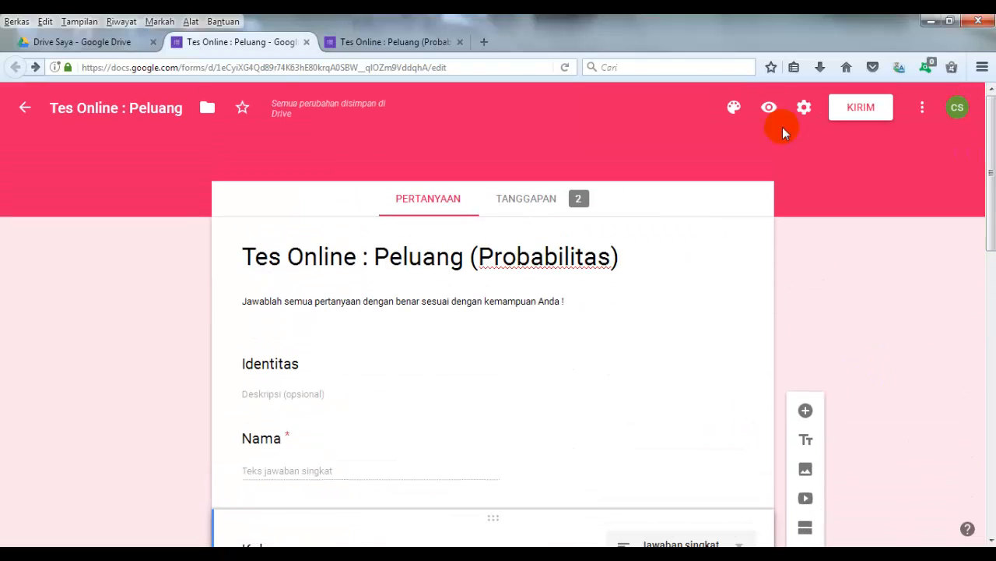
Change the quiz's theme colour to orange and check how it looks on the form
left_click(734, 108)
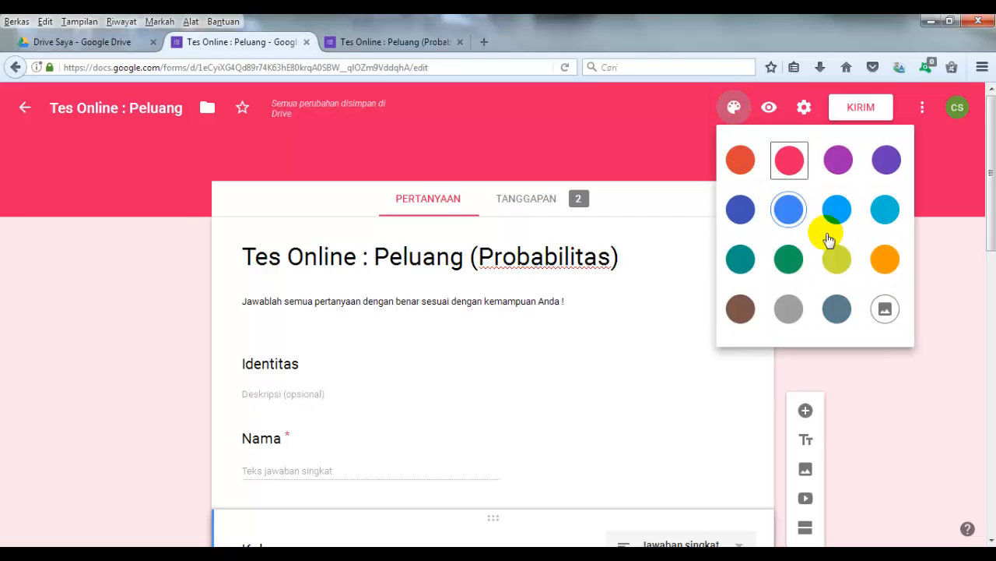
left_click(885, 260)
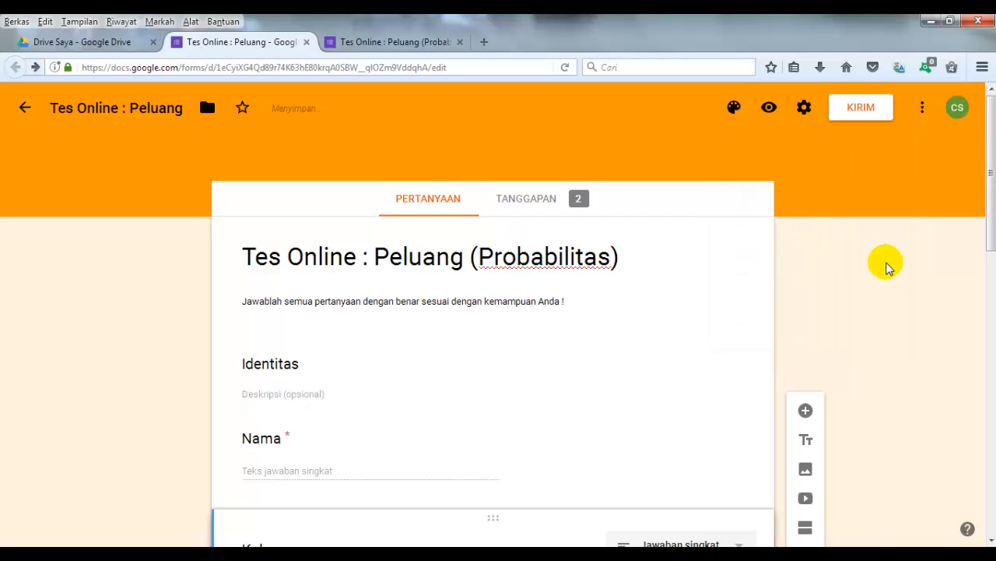
scroll(728, 311, "down", 5)
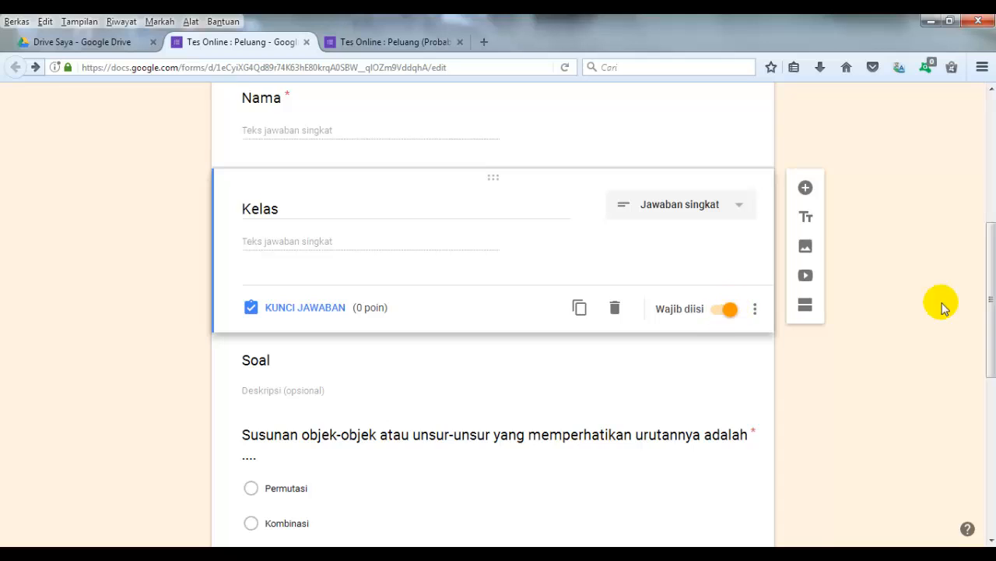
left_click_drag(992, 285, 956, 109)
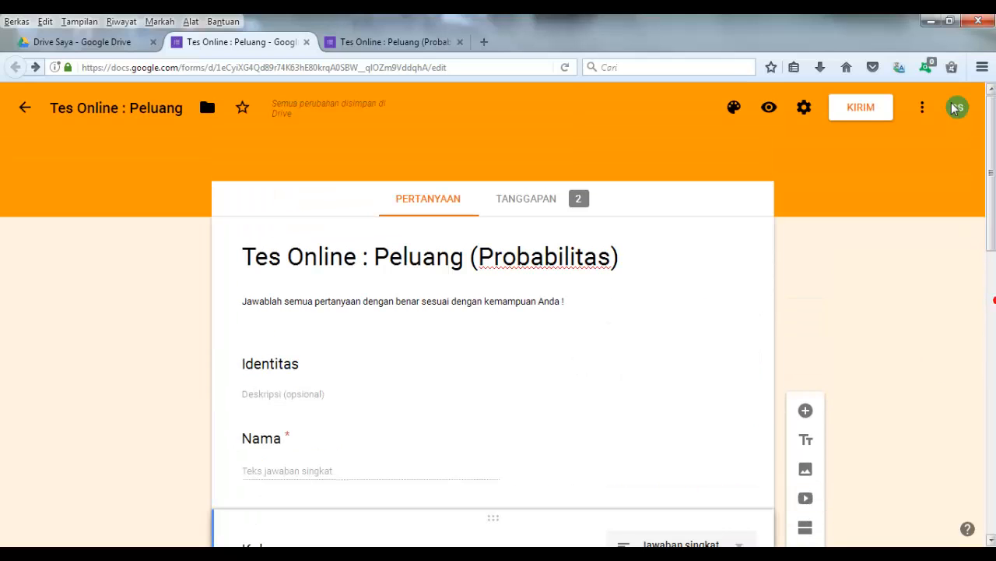
left_click(734, 109)
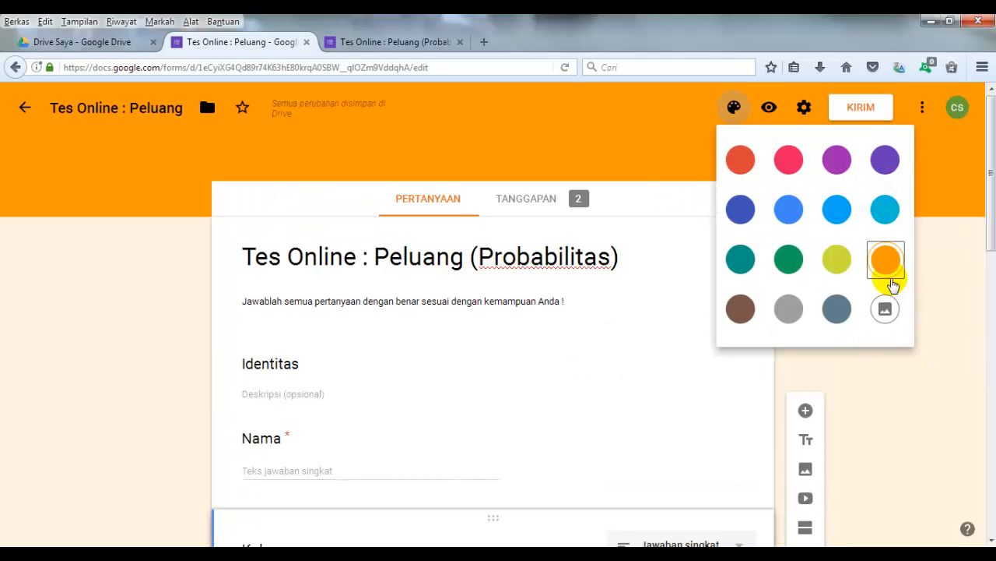
left_click(443, 137)
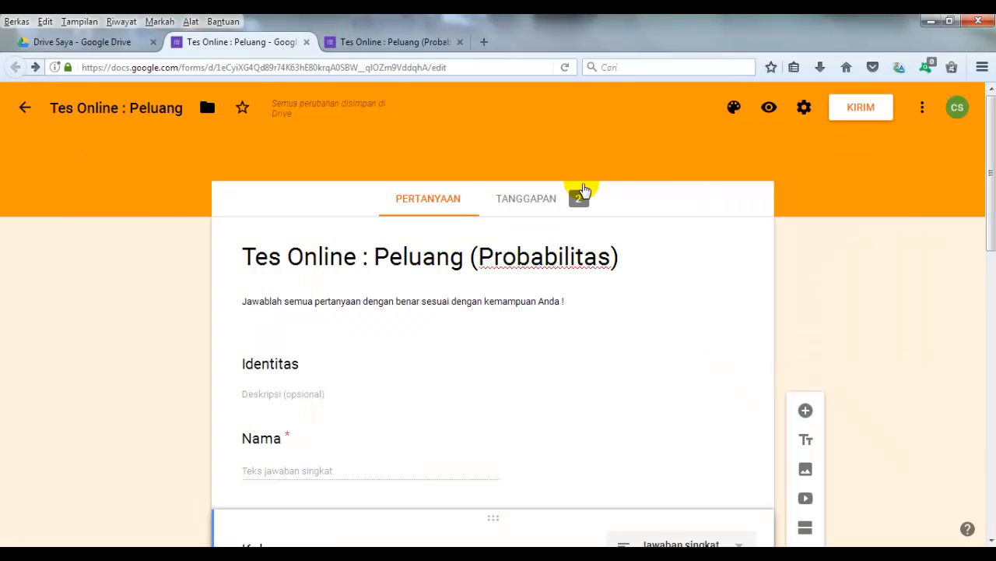
left_click(736, 110)
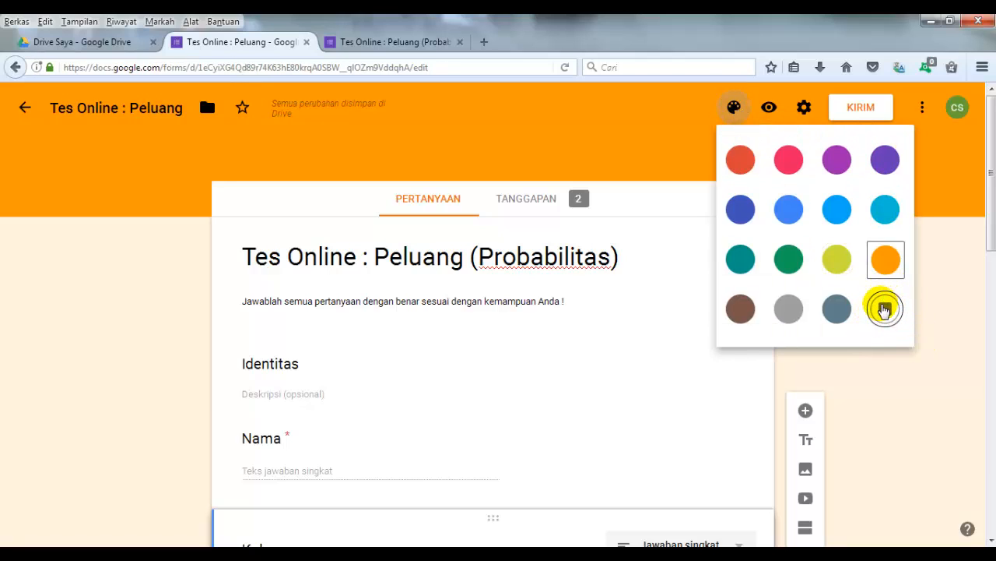
left_click(886, 309)
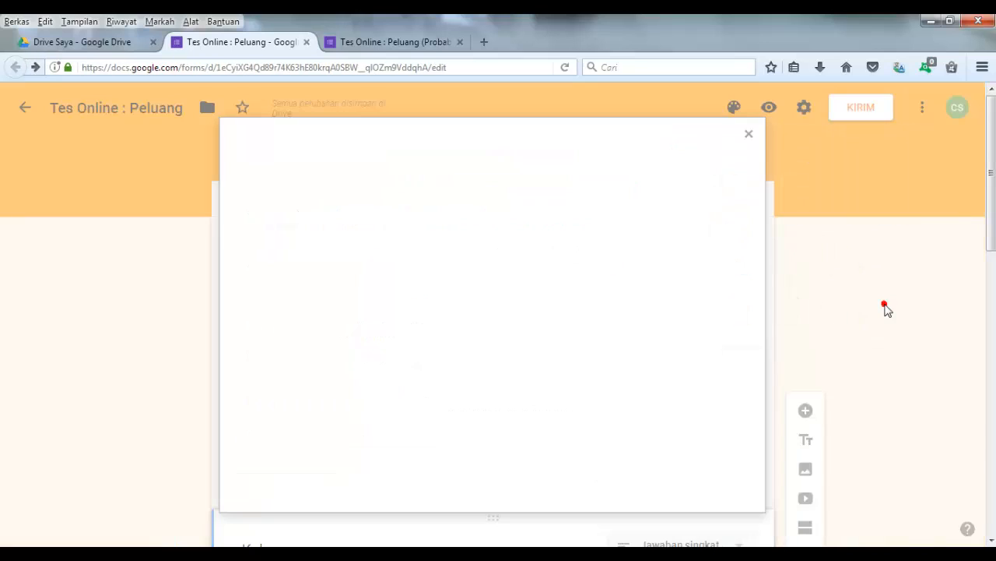
left_click(749, 137)
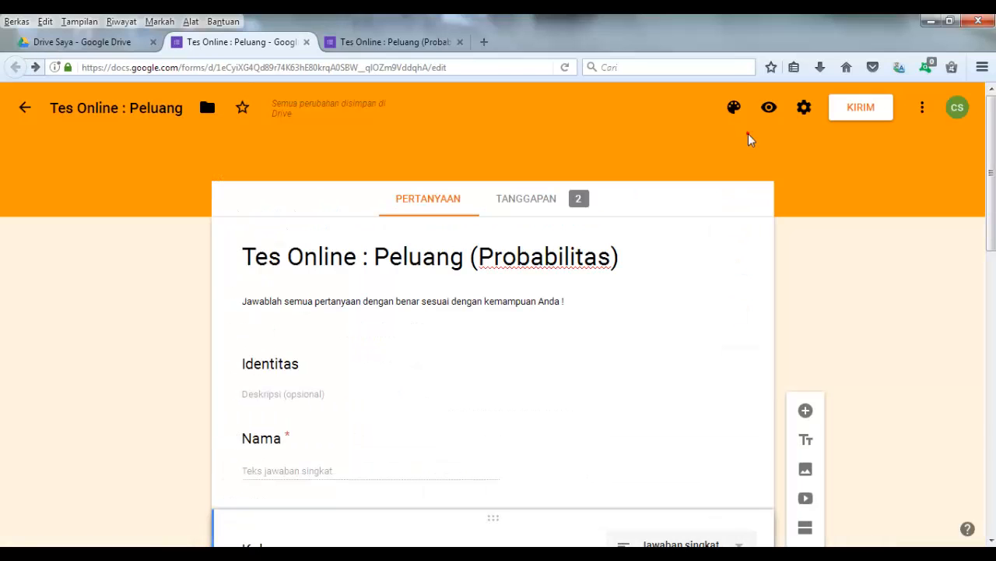
Open the theme image chooser and browse the Ilustrasi, Kantor dan Sekolah, Khusus anak-anak and Ulang Tahun categories
left_click(734, 110)
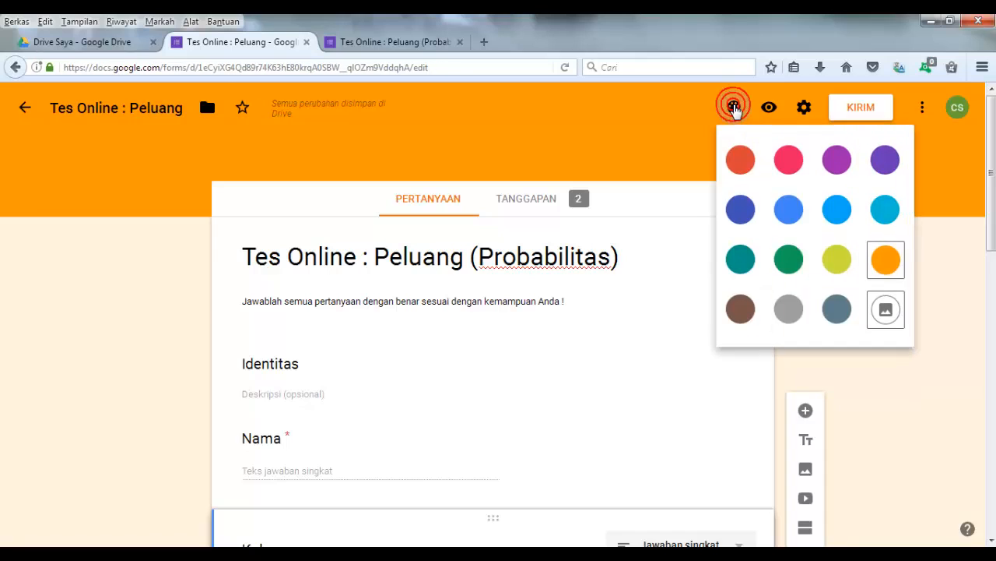
left_click(886, 310)
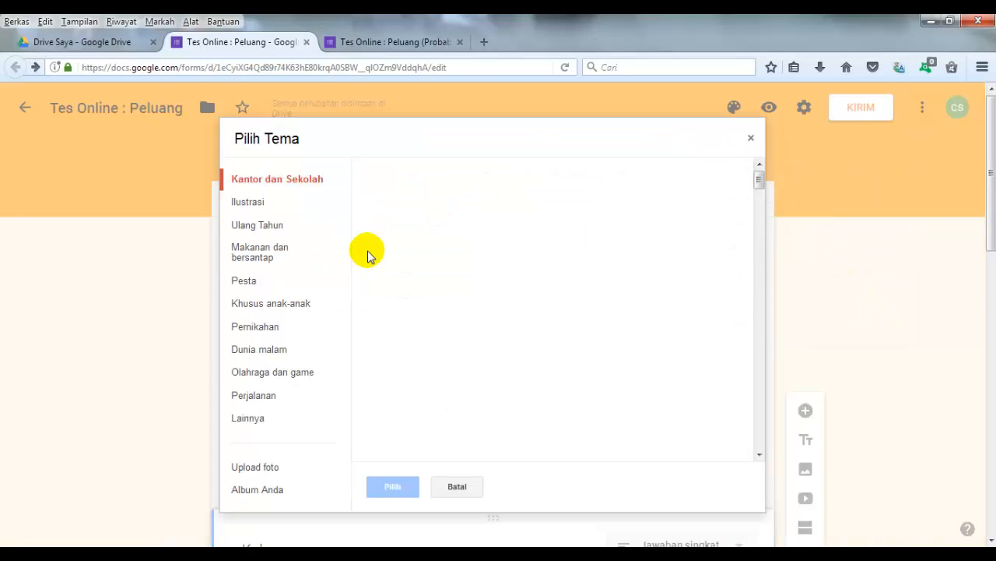
left_click(265, 203)
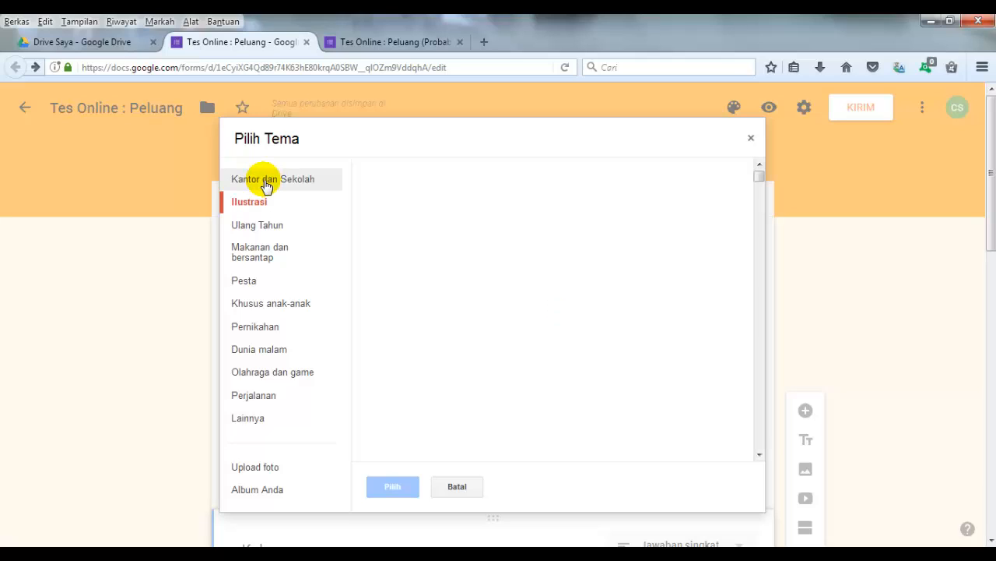
left_click(266, 181)
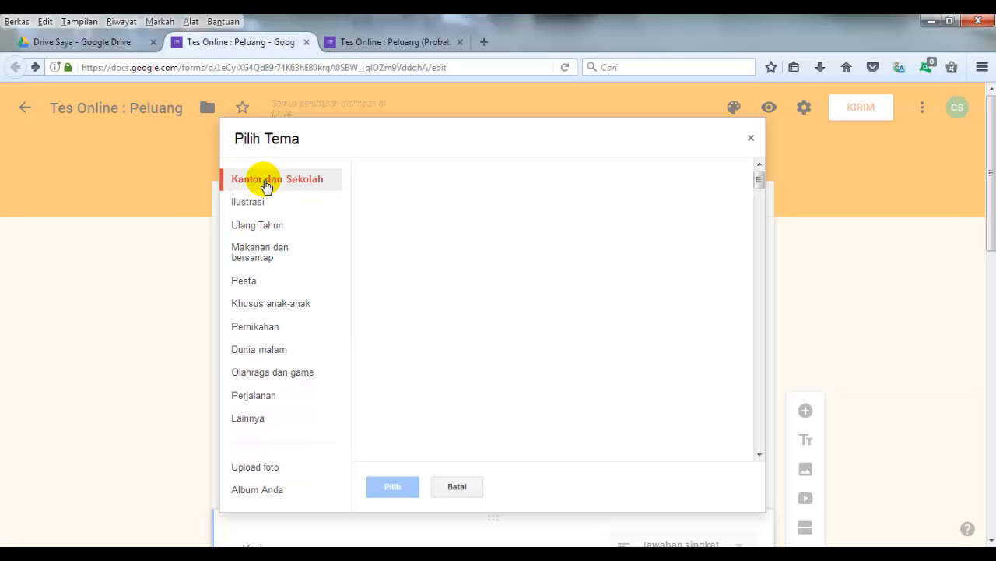
left_click(277, 302)
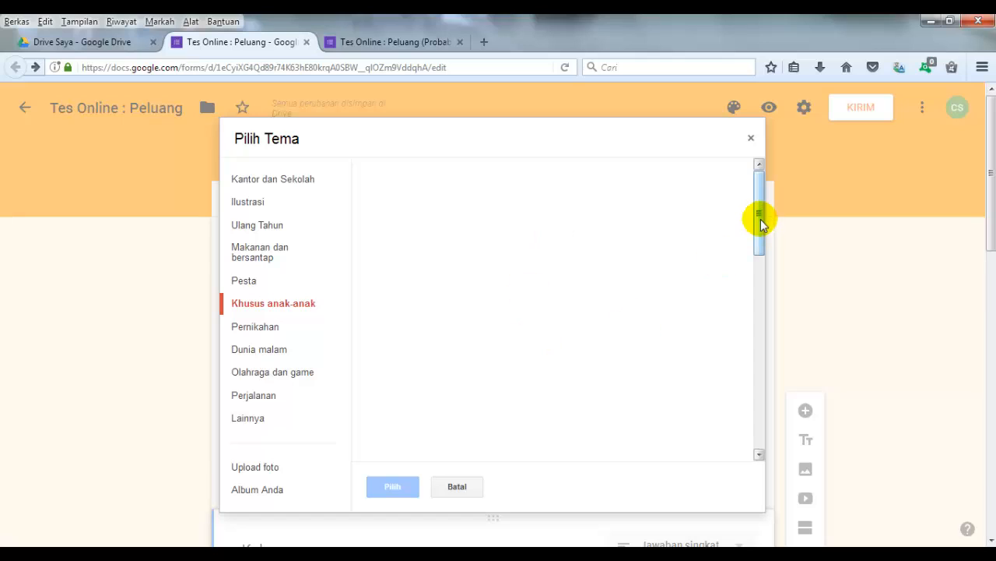
left_click_drag(759, 218, 756, 167)
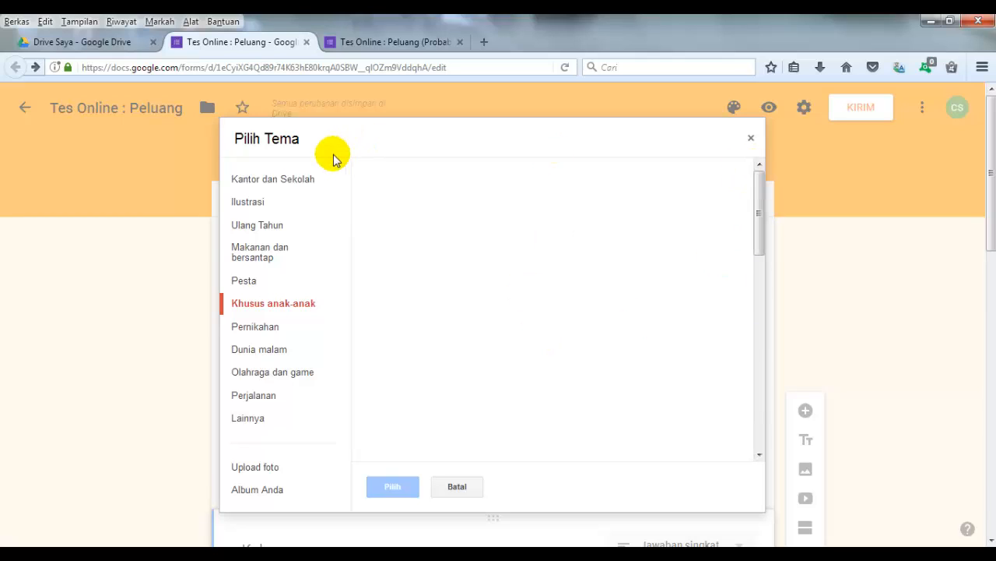
left_click(273, 190)
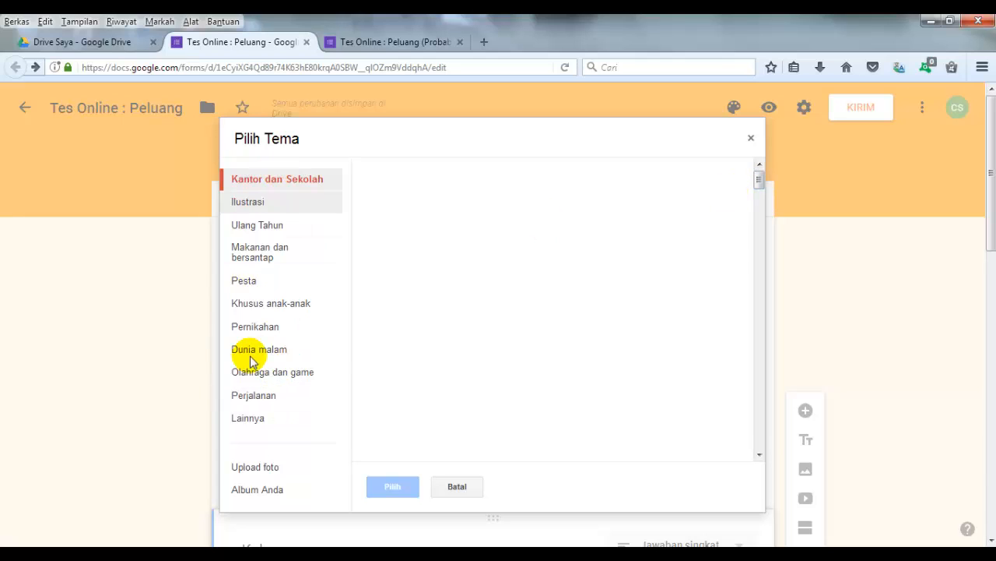
left_click(265, 227)
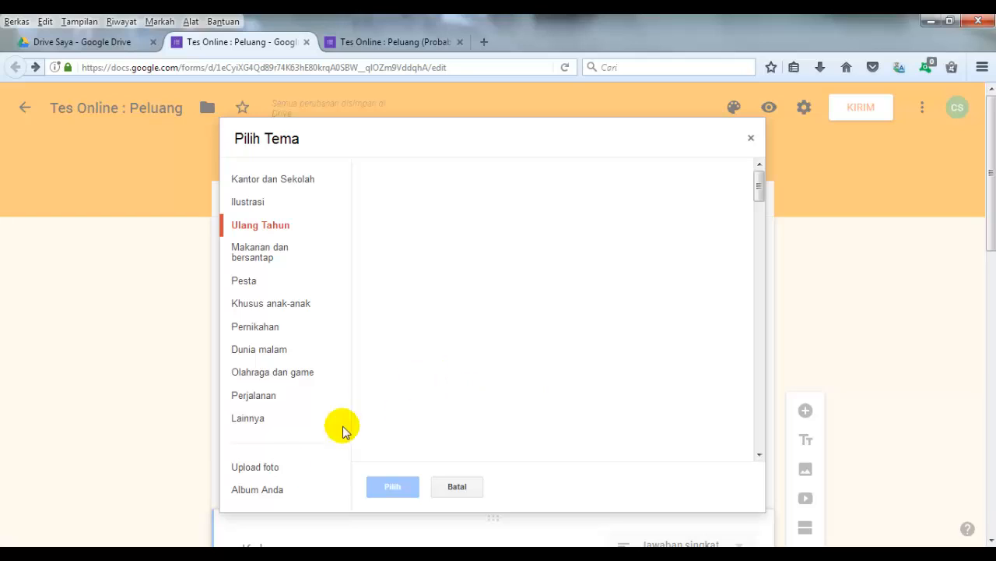
Upload the my Family photo from the computer's Desktop as the form's theme image
left_click(243, 471)
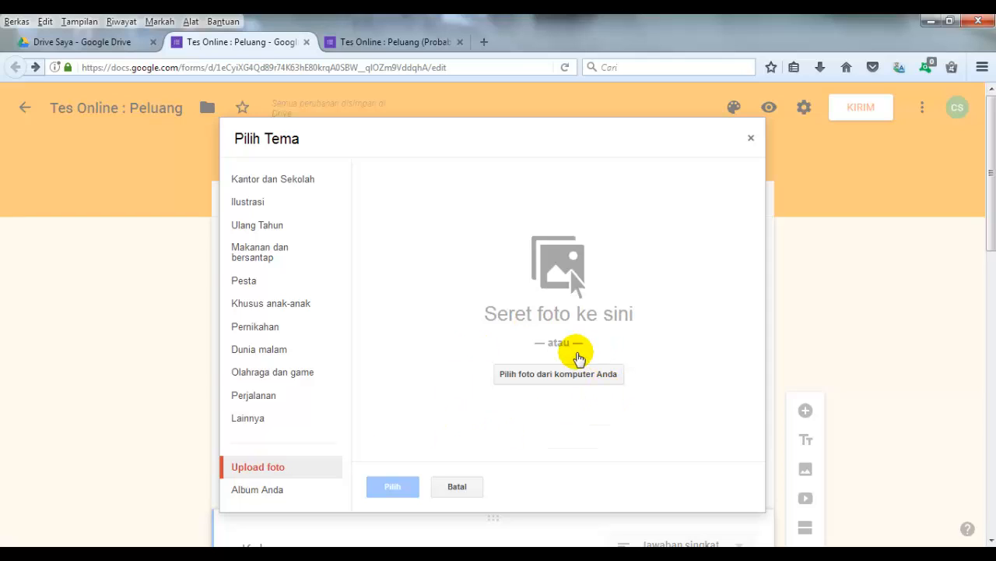
left_click(557, 377)
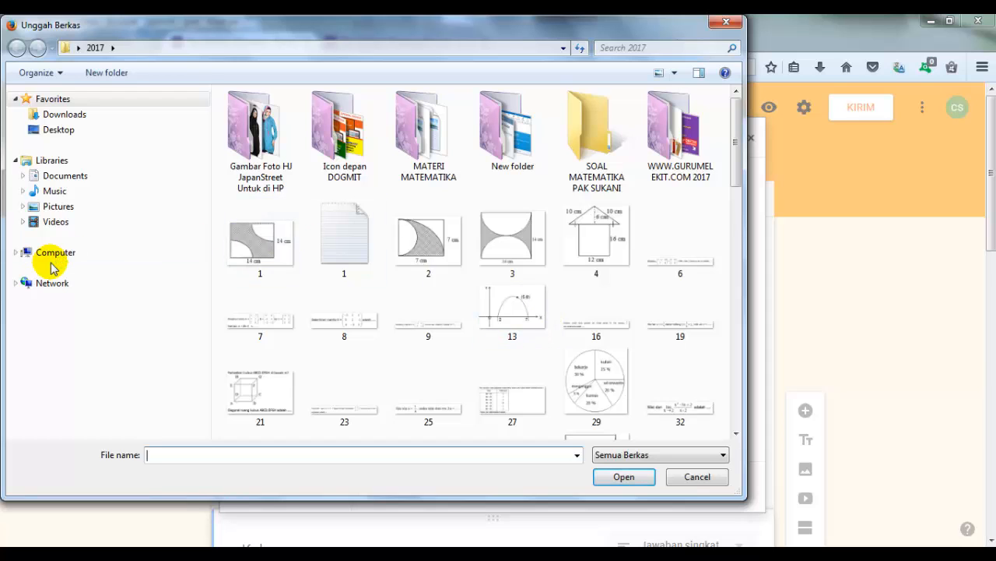
left_click(68, 133)
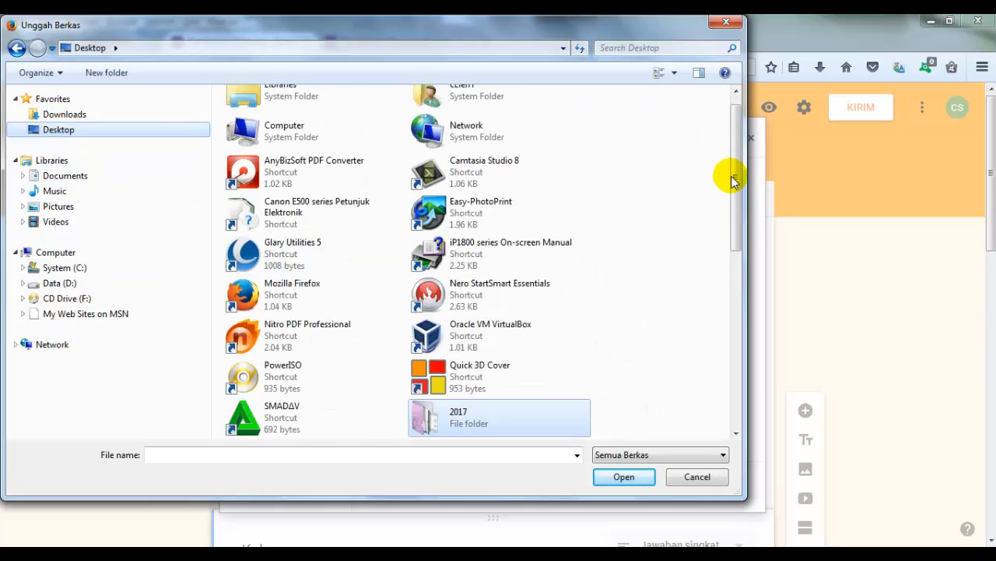
left_click_drag(737, 180, 746, 333)
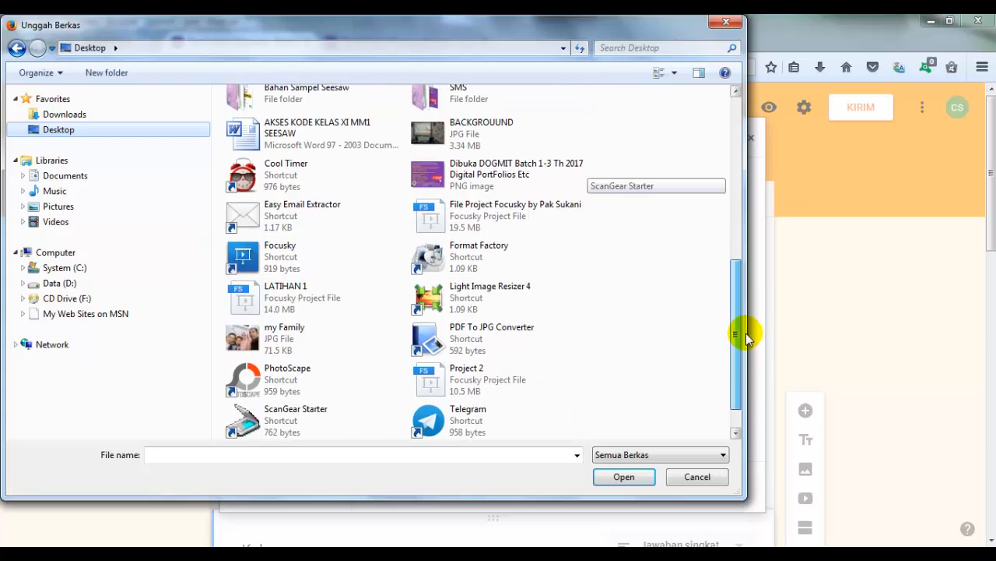
left_click(265, 332)
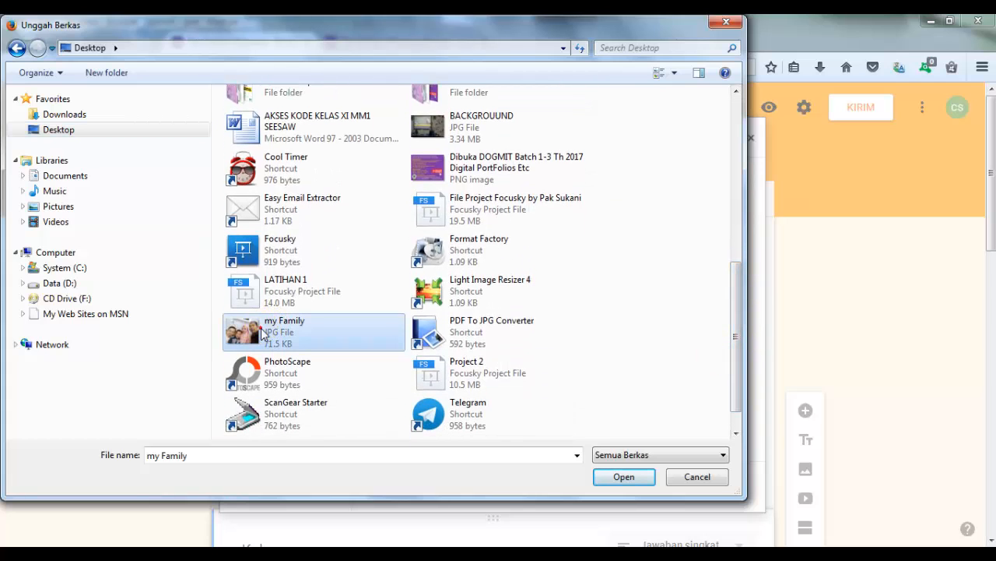
left_click(627, 477)
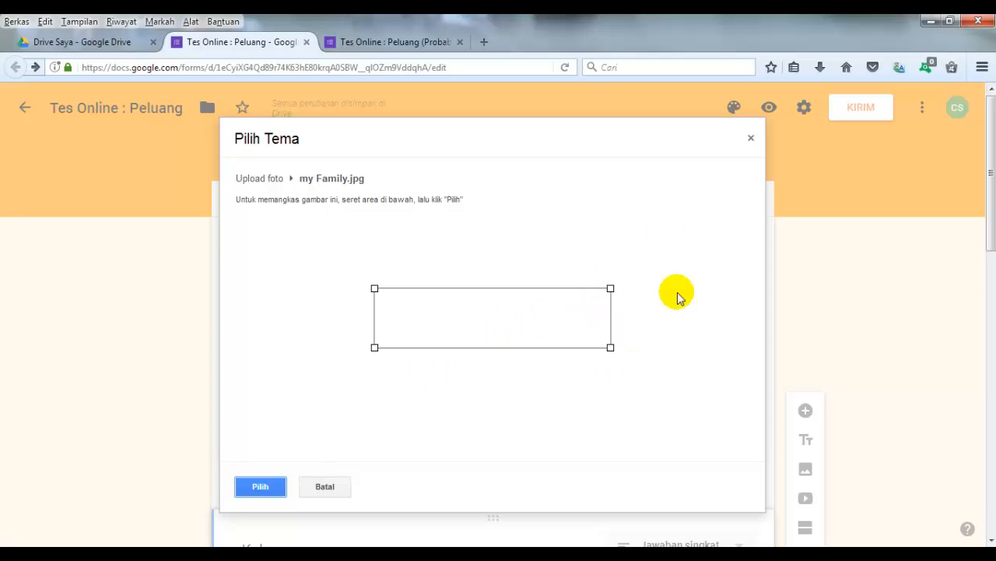
left_click(841, 553)
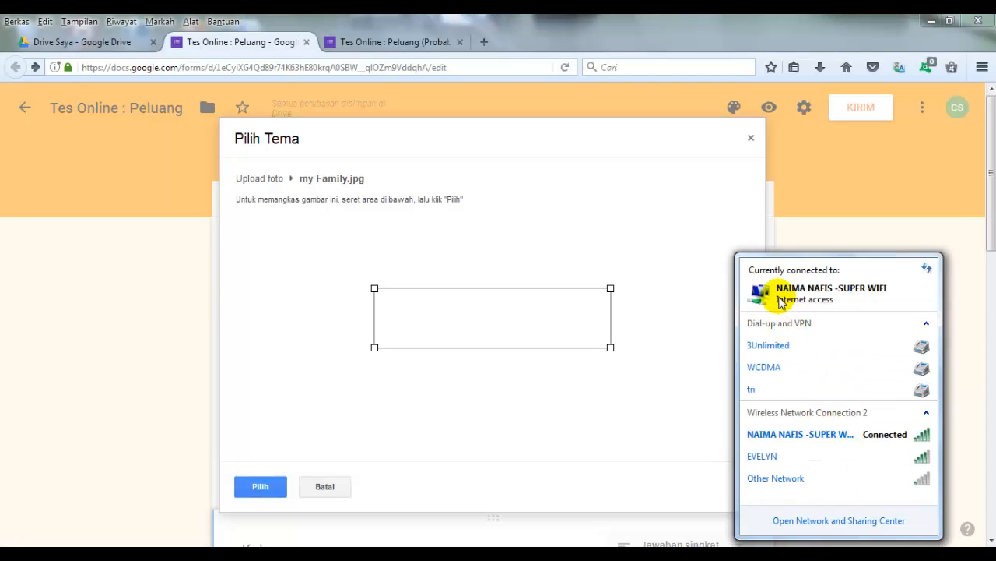
left_click(526, 314)
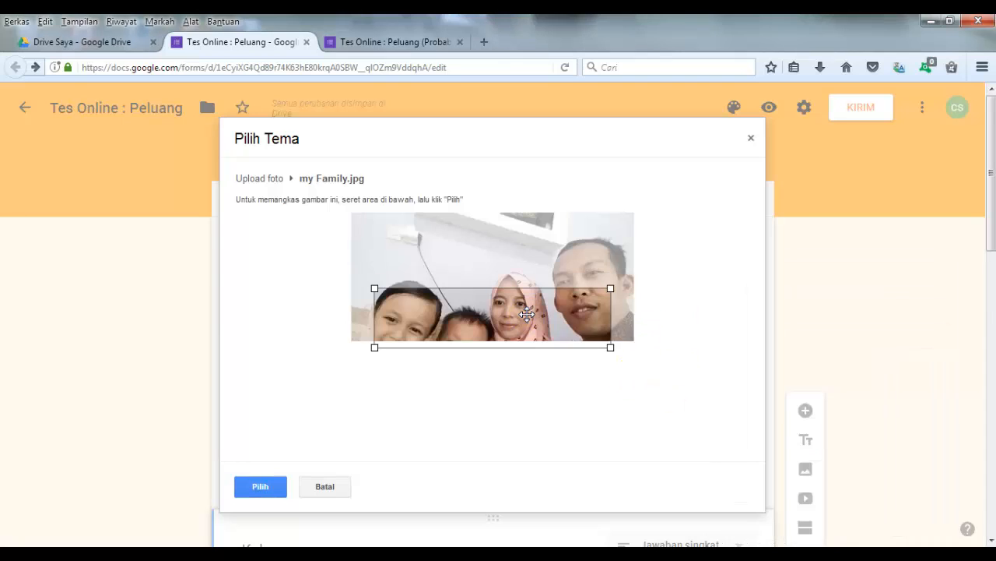
Crop the uploaded photo to its full width across the middle, covering the faces, and apply it as the form's theme
left_click_drag(523, 309, 502, 301)
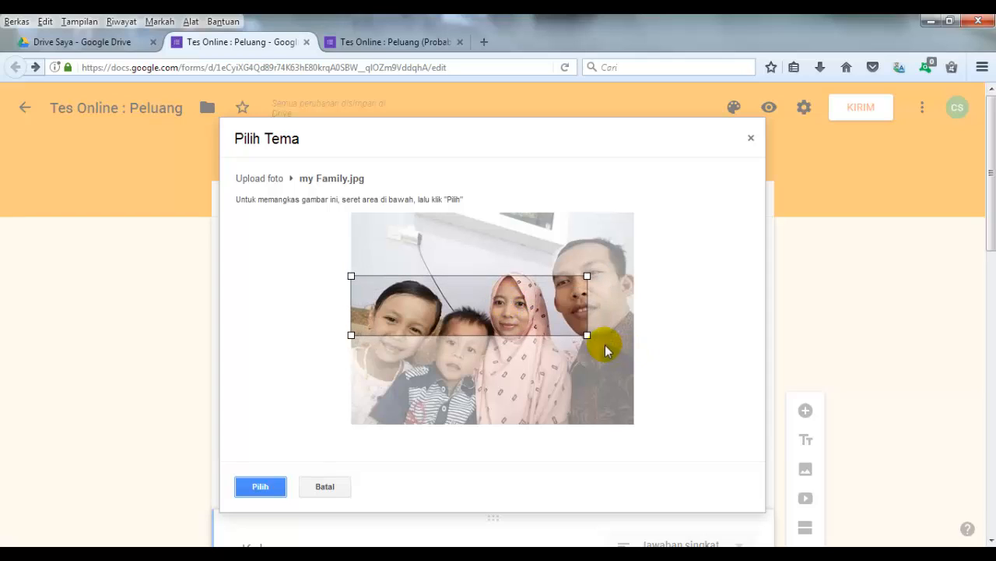
left_click_drag(587, 335, 634, 366)
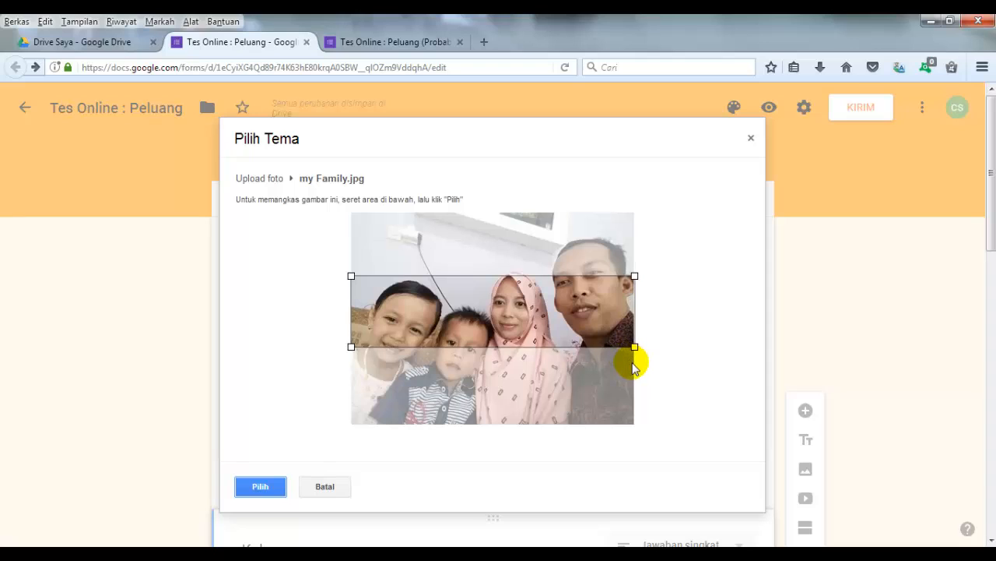
left_click(525, 277)
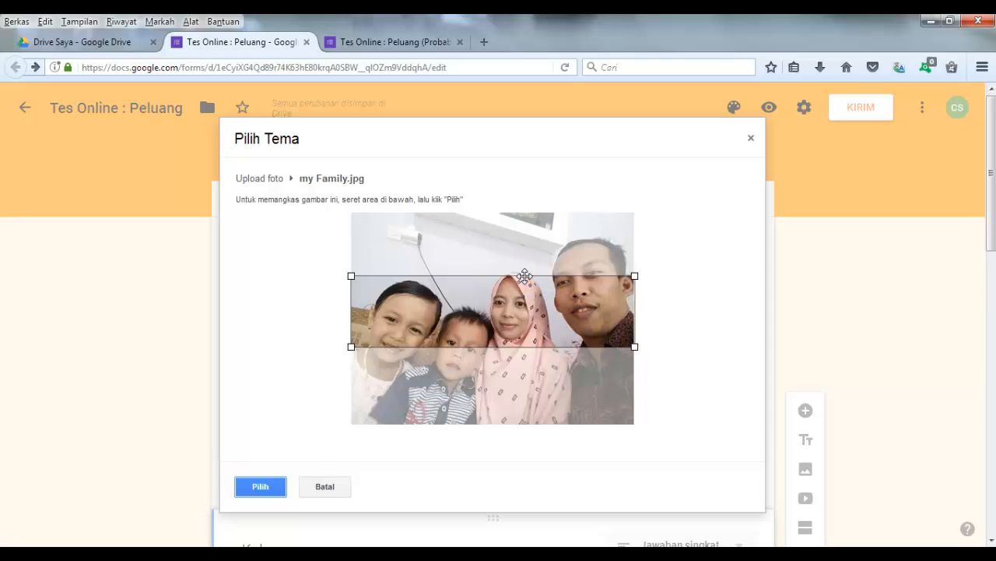
left_click_drag(630, 280, 631, 254)
left_click_drag(630, 345, 631, 378)
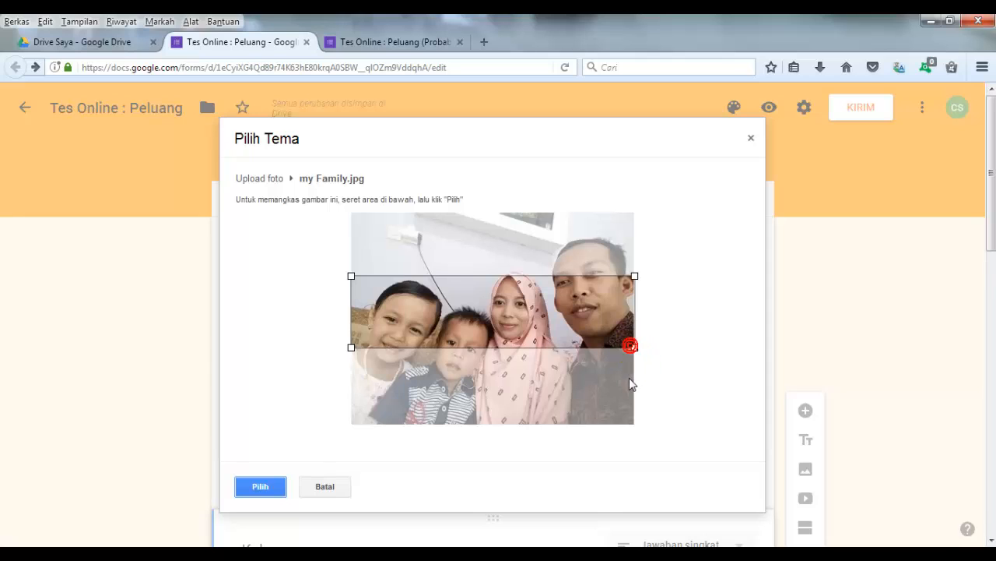
left_click_drag(573, 309, 573, 334)
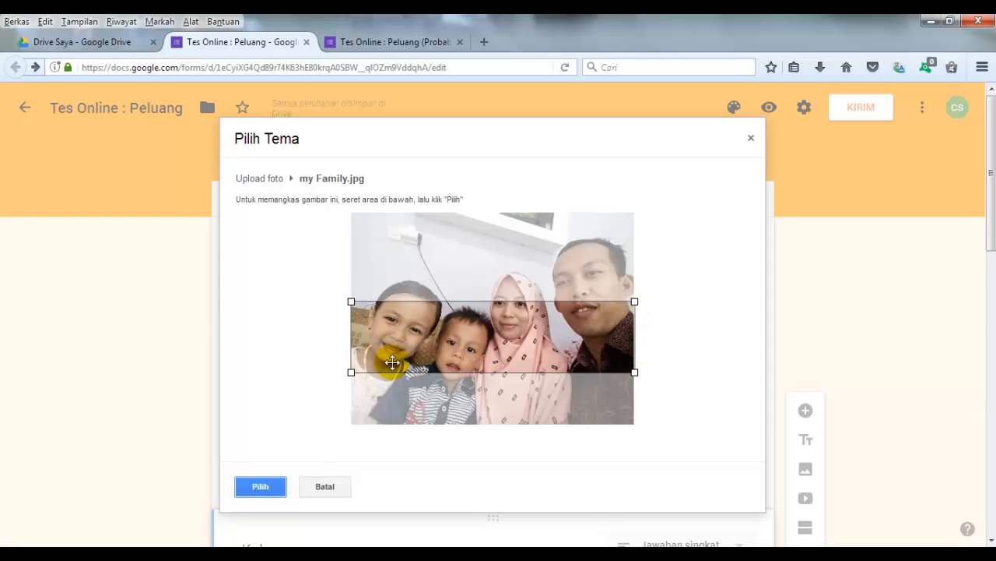
left_click(264, 487)
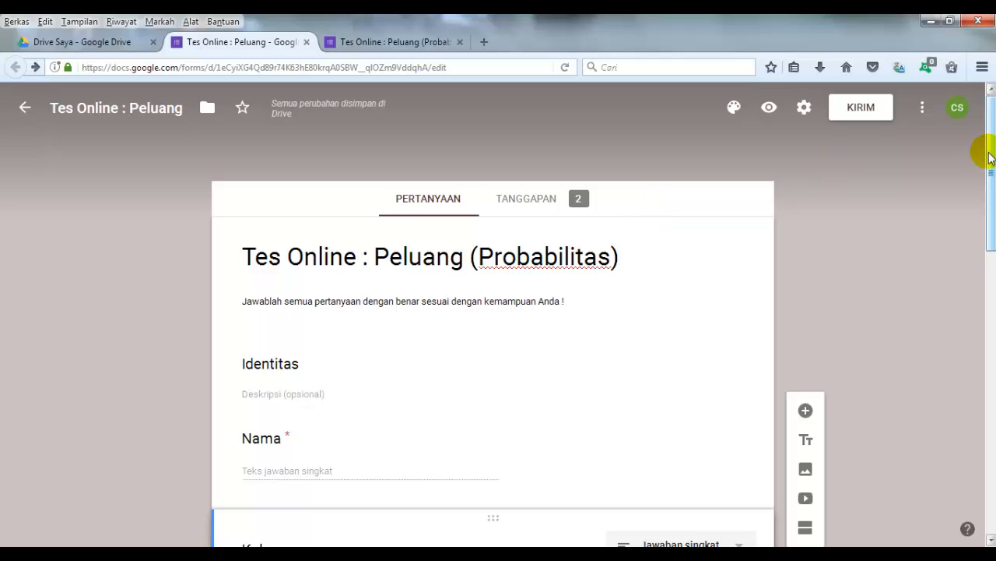
mouse_move(985, 151)
left_mouse_down()
mouse_move(990, 295)
mouse_move(987, 109)
mouse_move(978, 410)
mouse_move(966, 258)
mouse_move(971, 221)
mouse_move(987, 230)
mouse_move(988, 159)
left_mouse_up()
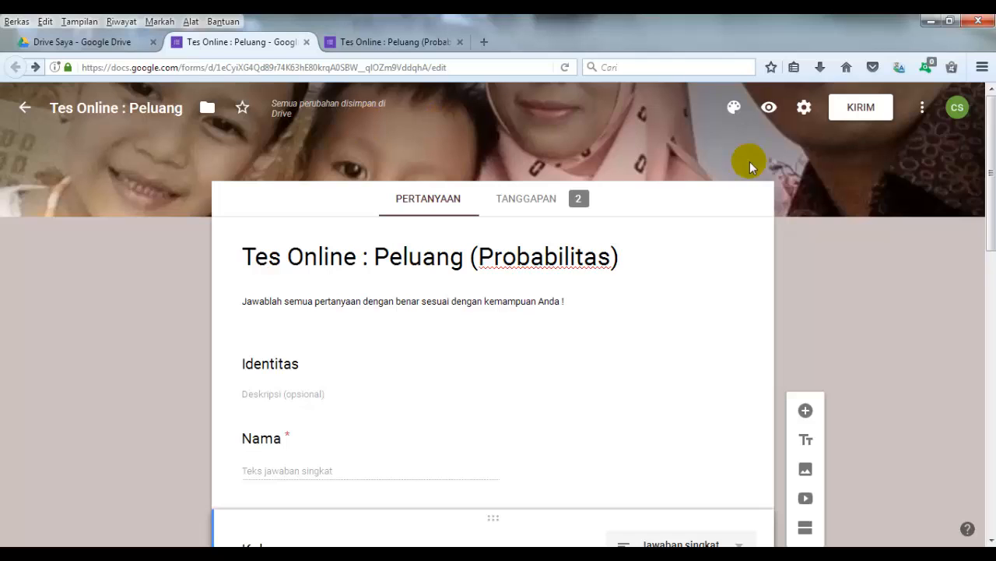
scroll(494, 350, "down", 4)
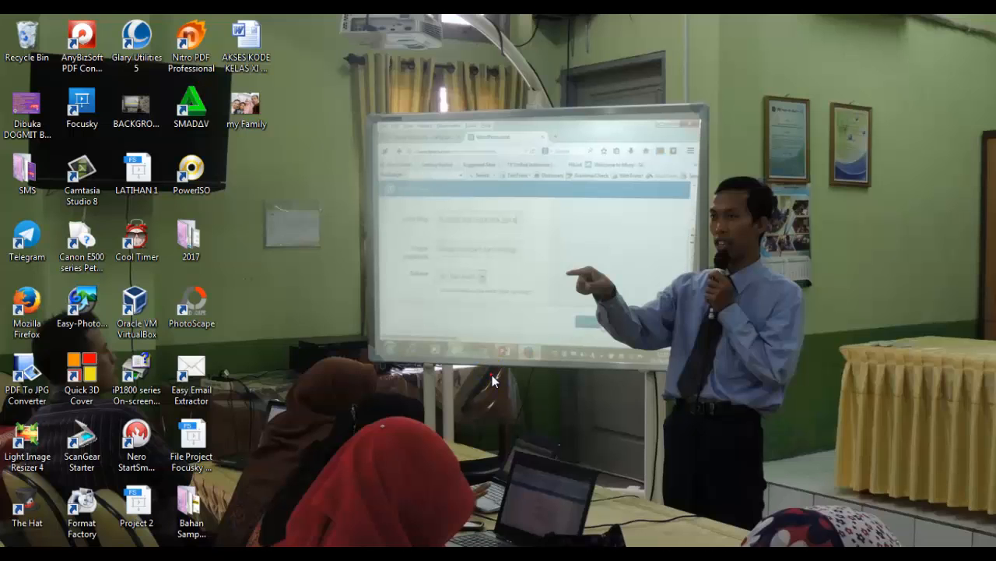
left_click(492, 377)
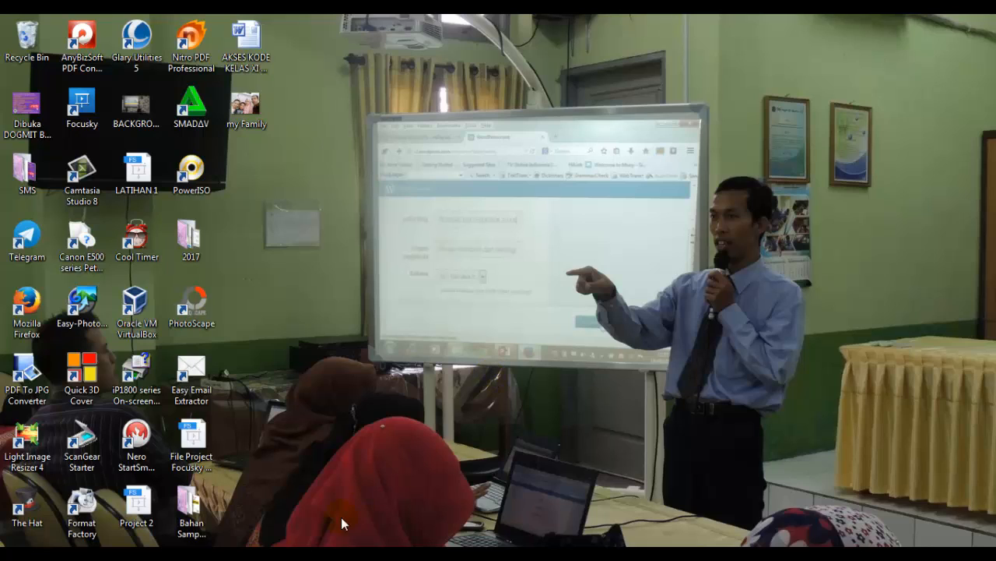
left_click(341, 553)
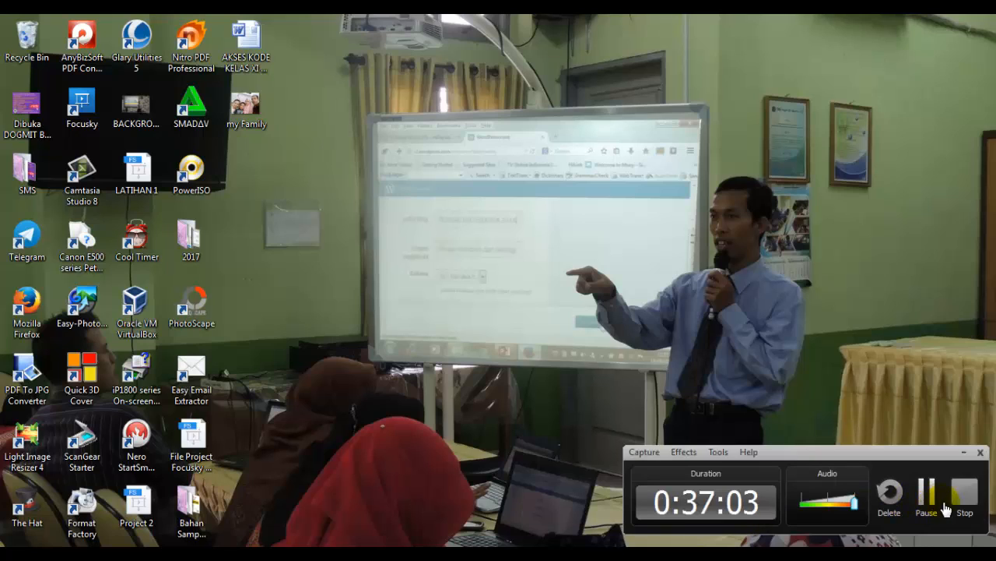